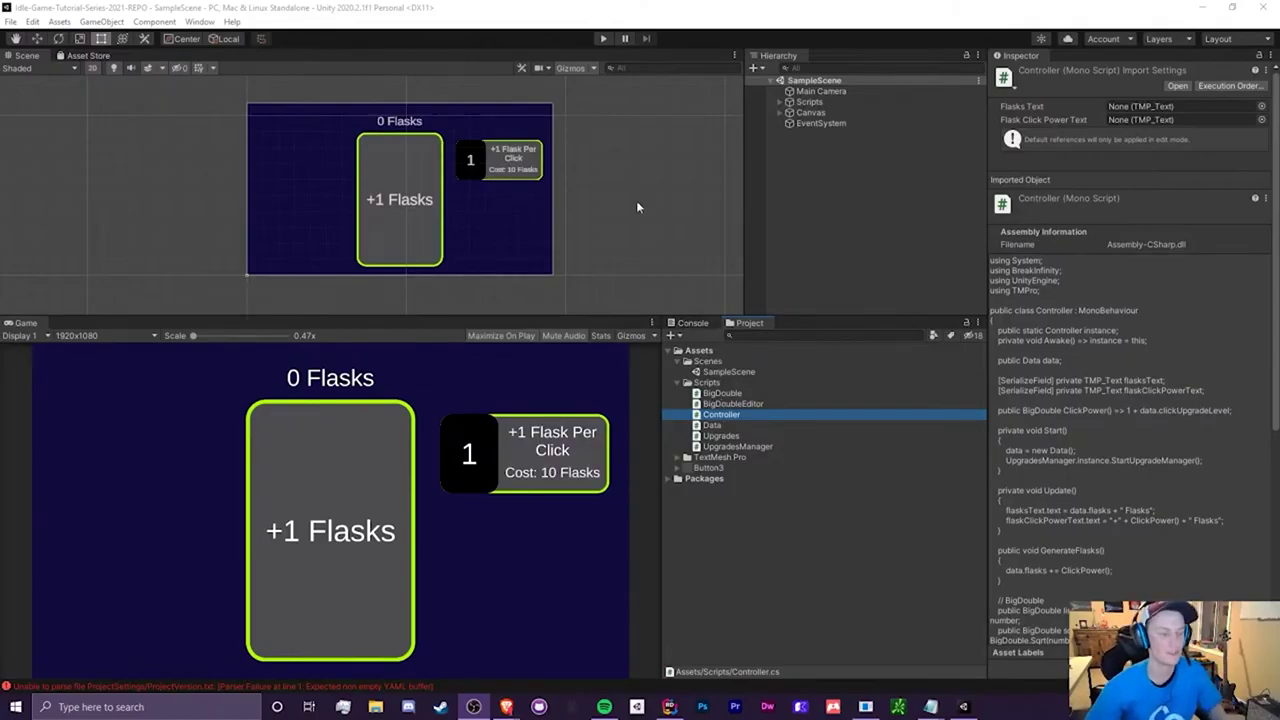
Switch to the Desmos graphing calculator in the browser, add an empty expression and highlight the linear function l = x.
key(alt+Tab)
key(alt+Tab)
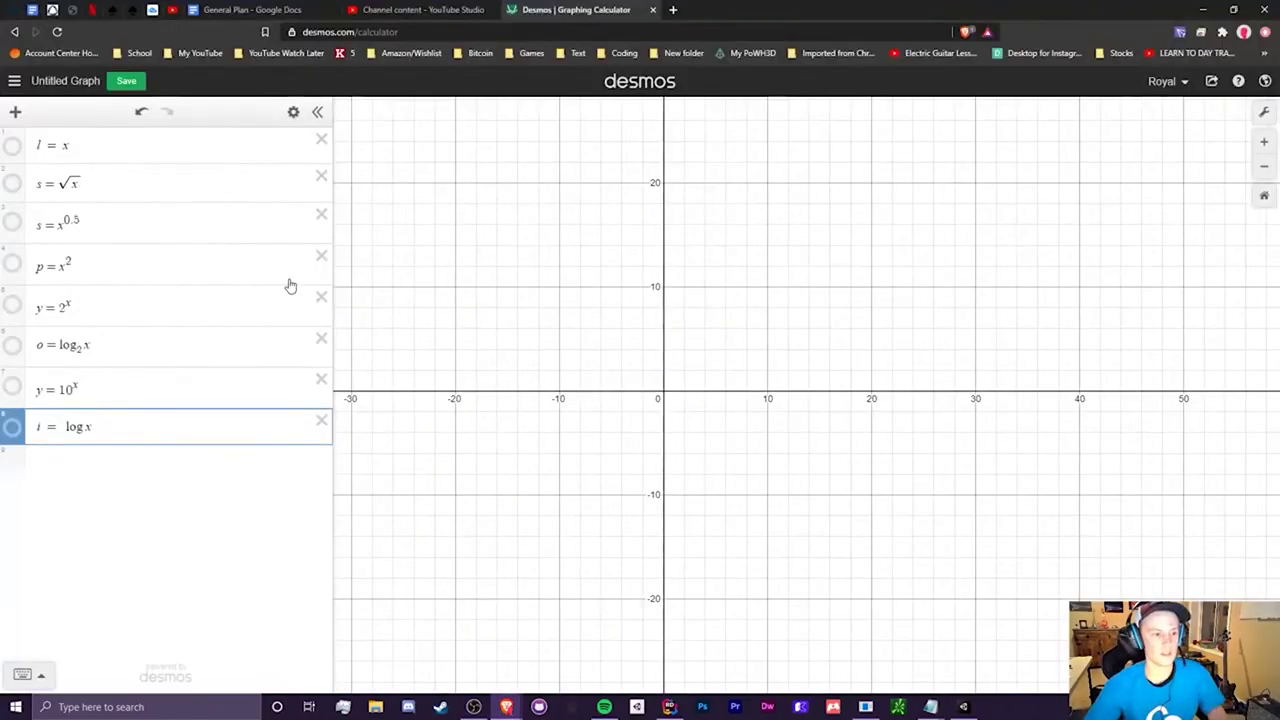
click(116, 467)
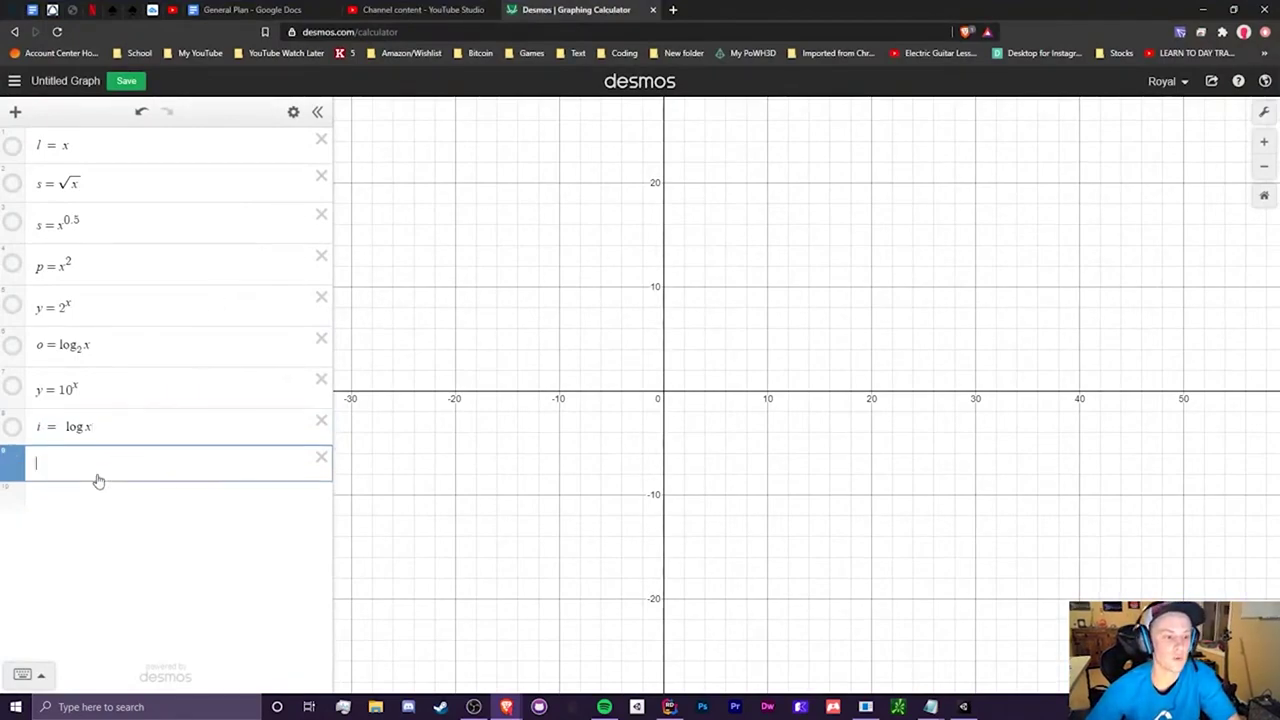
click(98, 151)
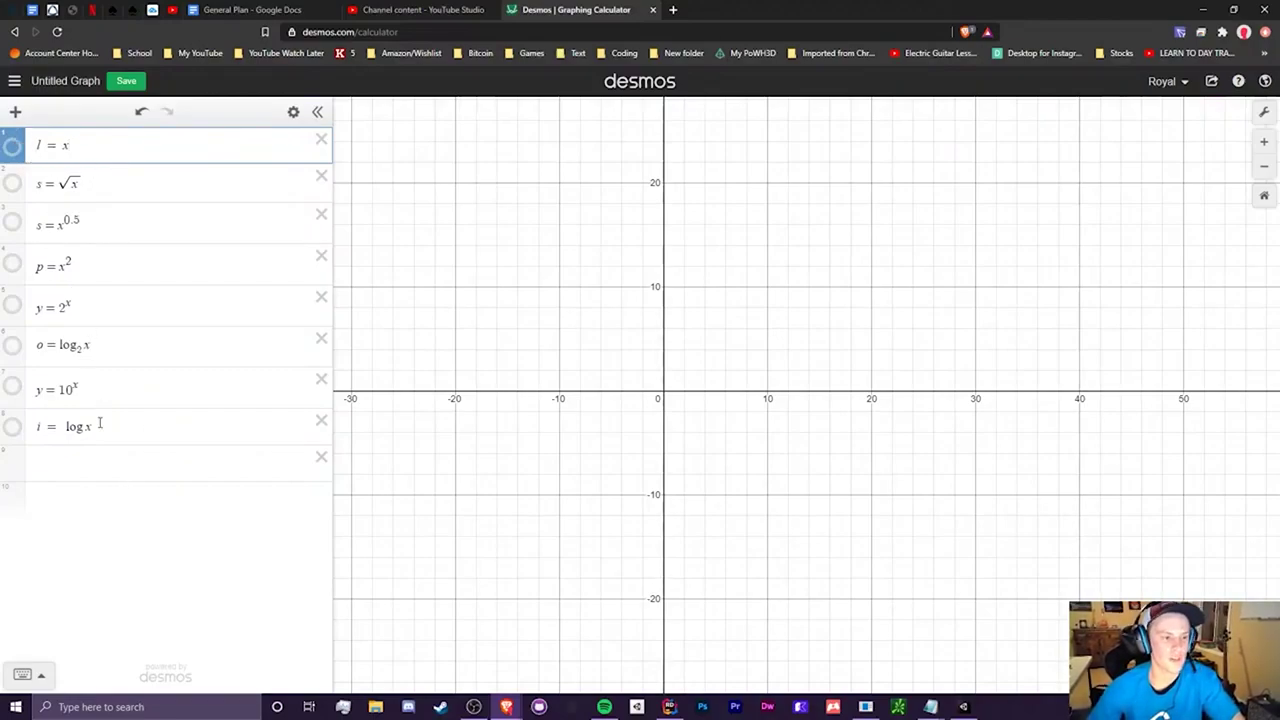
key(ctrl+a)
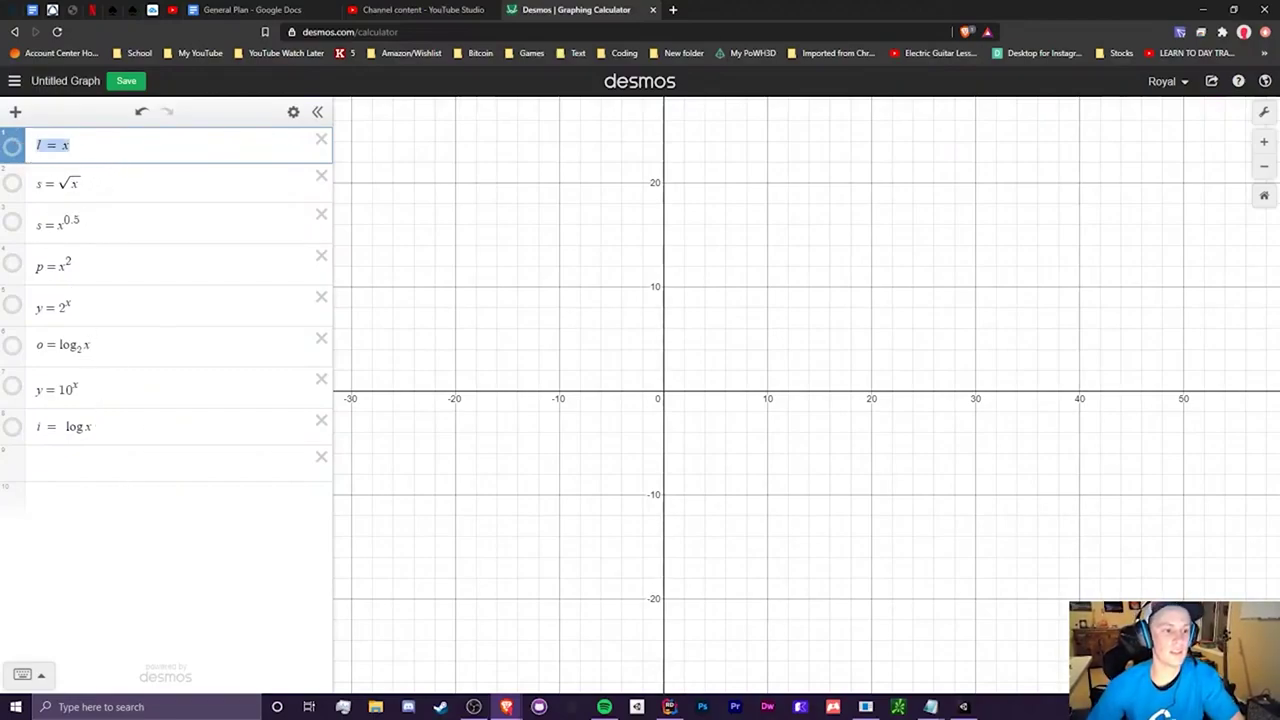
Highlight in turn the square-root functions s = √x and s = x^0.5, the power function p = x^2 and the exponential y = 2^x.
drag(136, 183, 22, 185)
drag(114, 216, 28, 224)
drag(99, 256, 30, 266)
drag(101, 315, 36, 306)
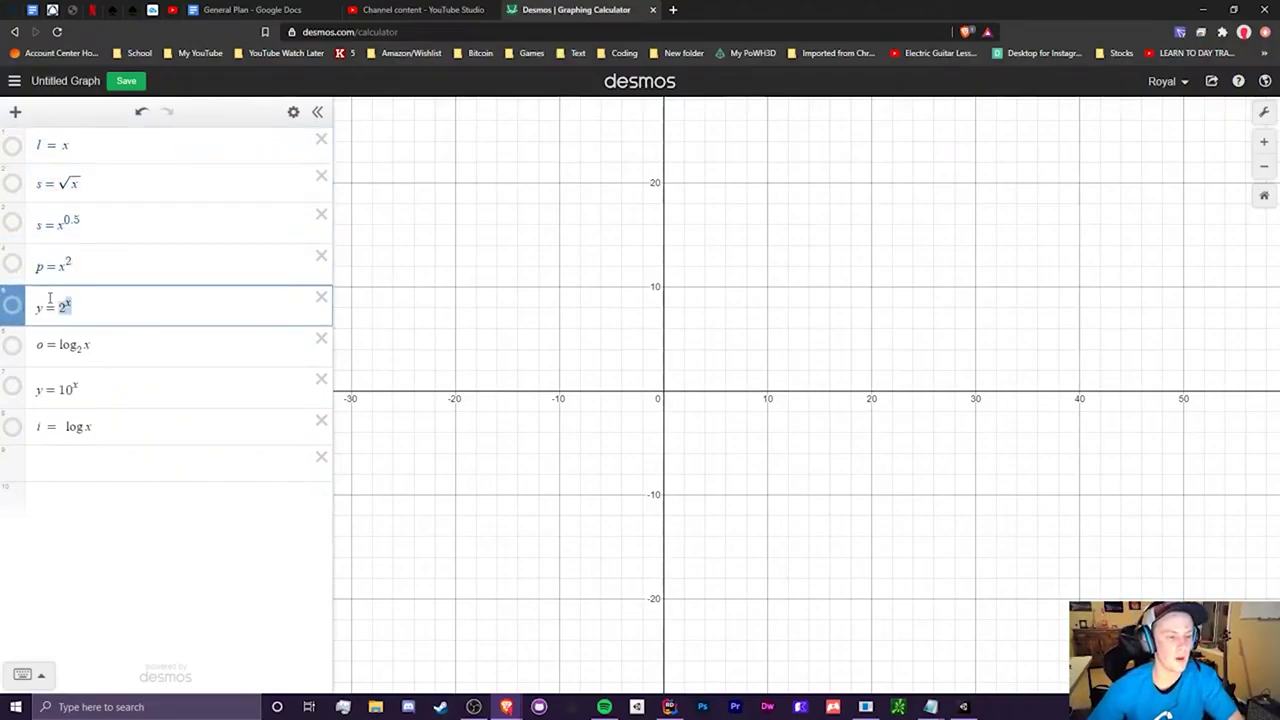
drag(83, 268, 32, 266)
drag(80, 300, 20, 312)
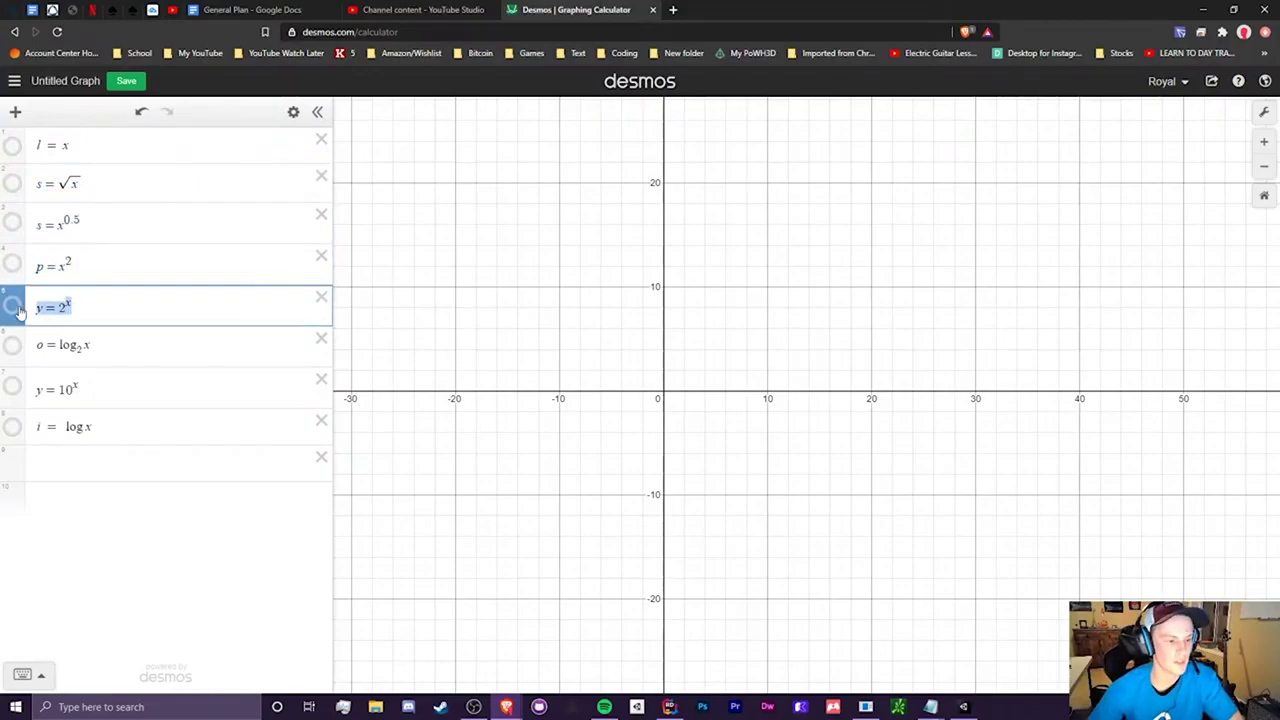
Go through the remaining functions o = log₂x, y = 10^x and i = log x in the expression list.
drag(120, 345, 32, 345)
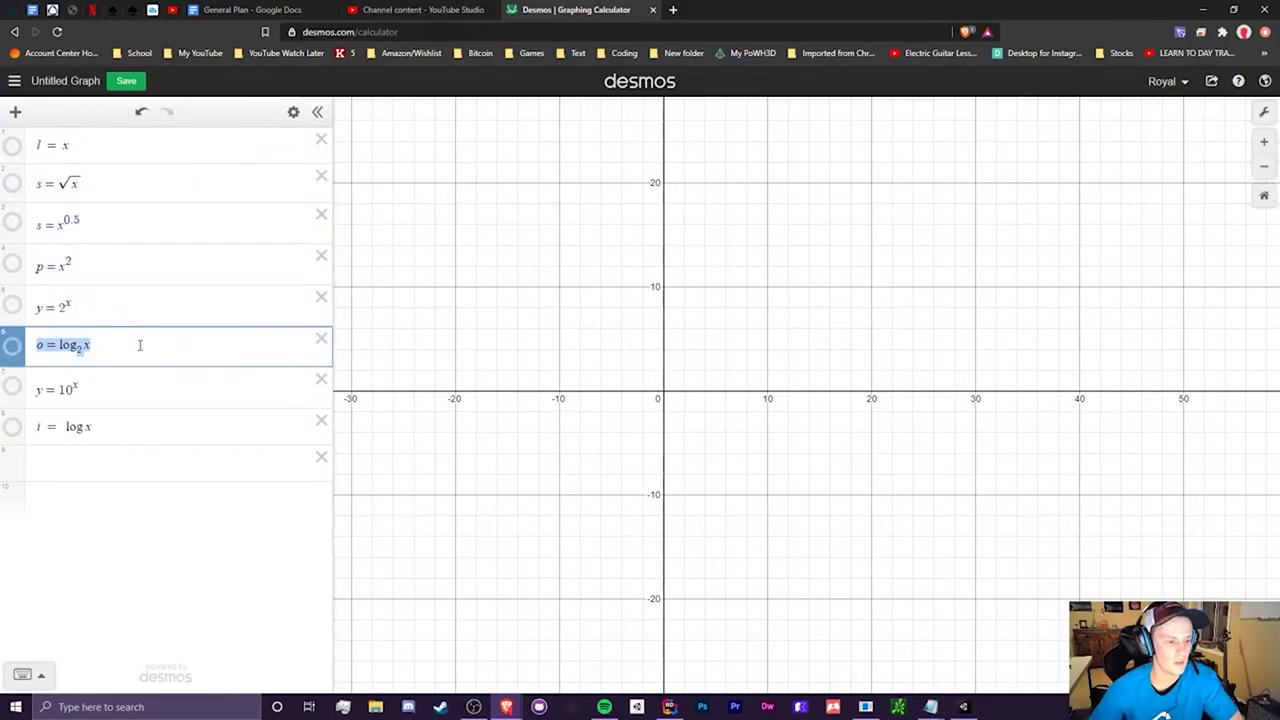
click(140, 345)
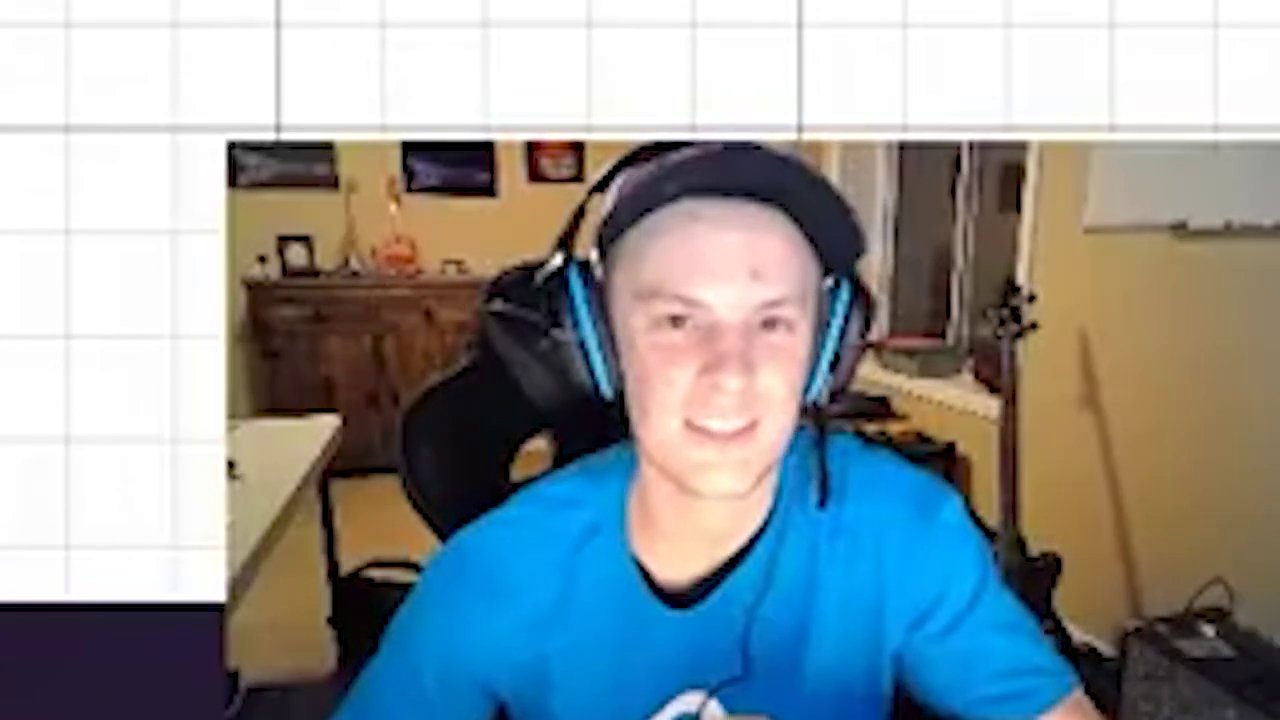
click(131, 386)
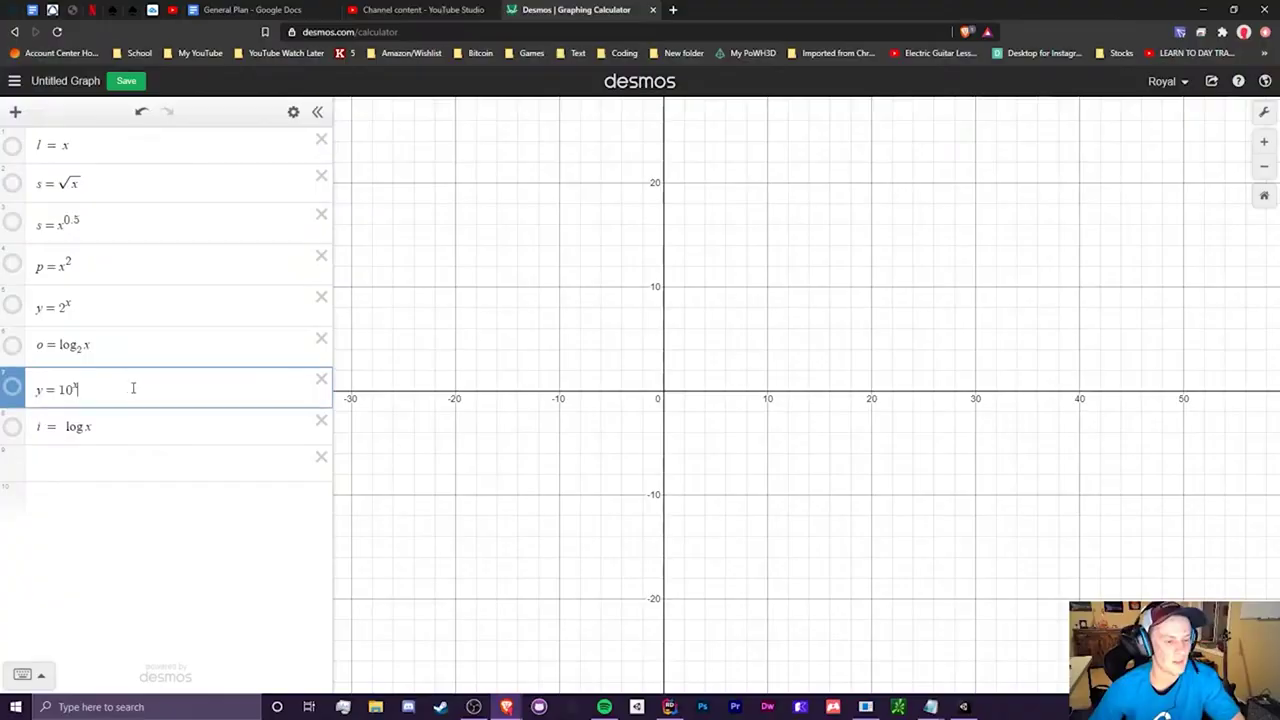
drag(131, 386, 36, 390)
click(141, 420)
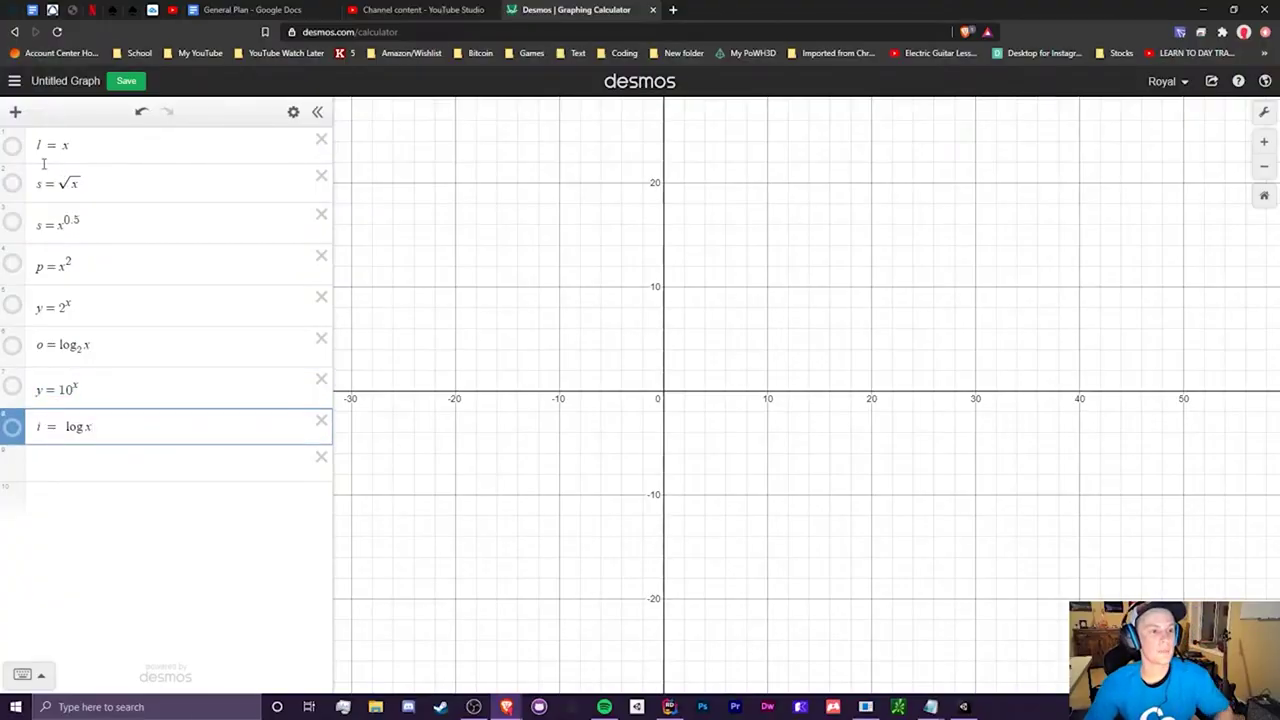
Plot the linear function l = x and examine it over a wider range of the graph.
click(12, 150)
scroll(500, 290, down, 6)
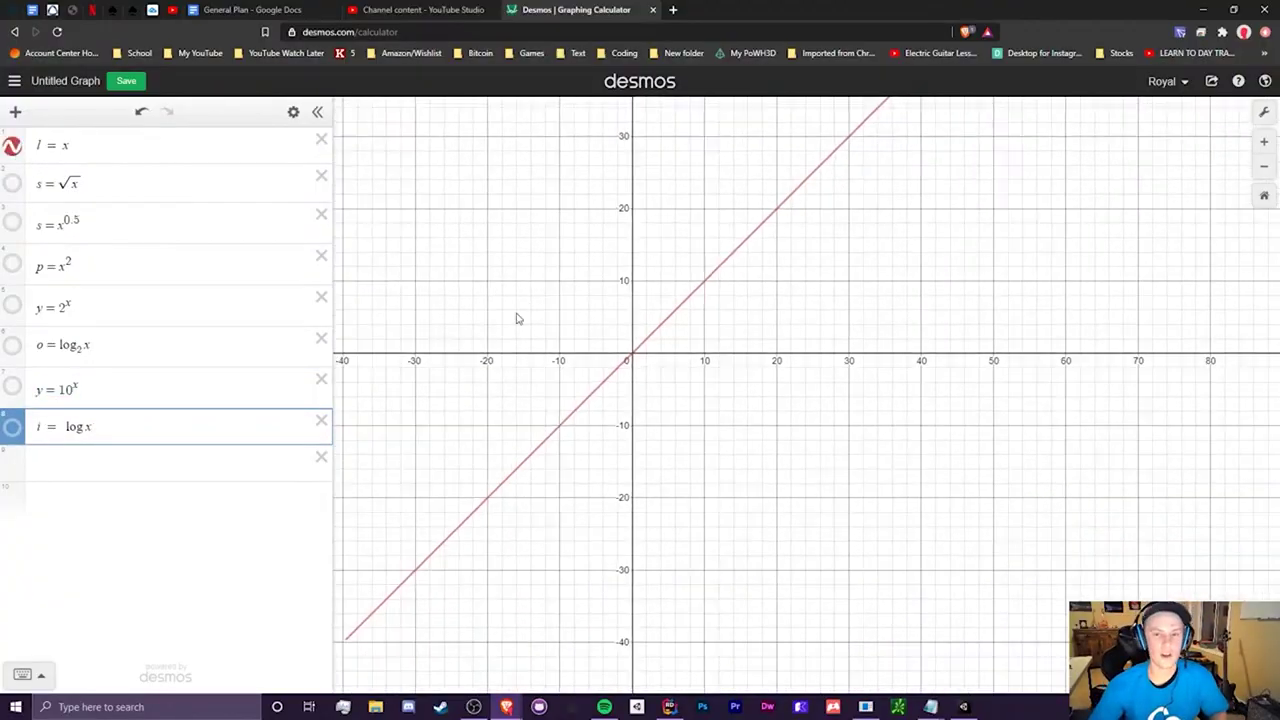
drag(450, 197, 521, 203)
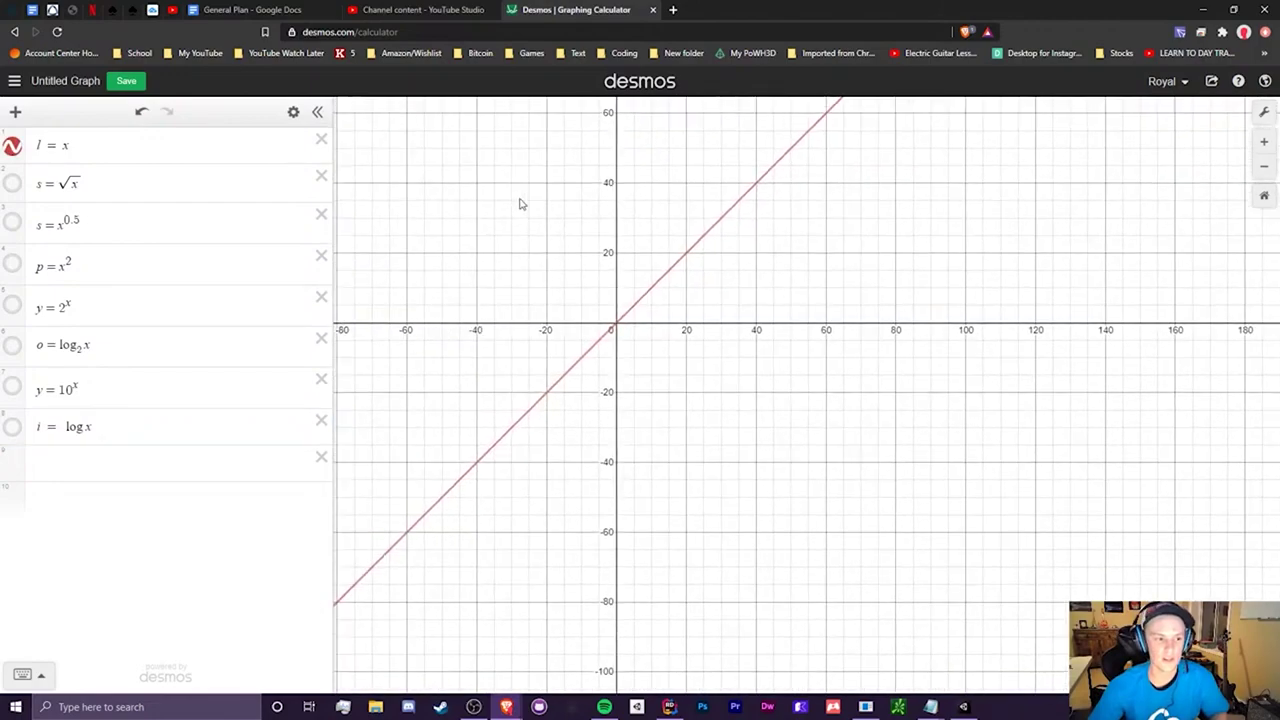
scroll(464, 281, down, 4)
scroll(464, 280, down, 2)
scroll(469, 387, up, 1)
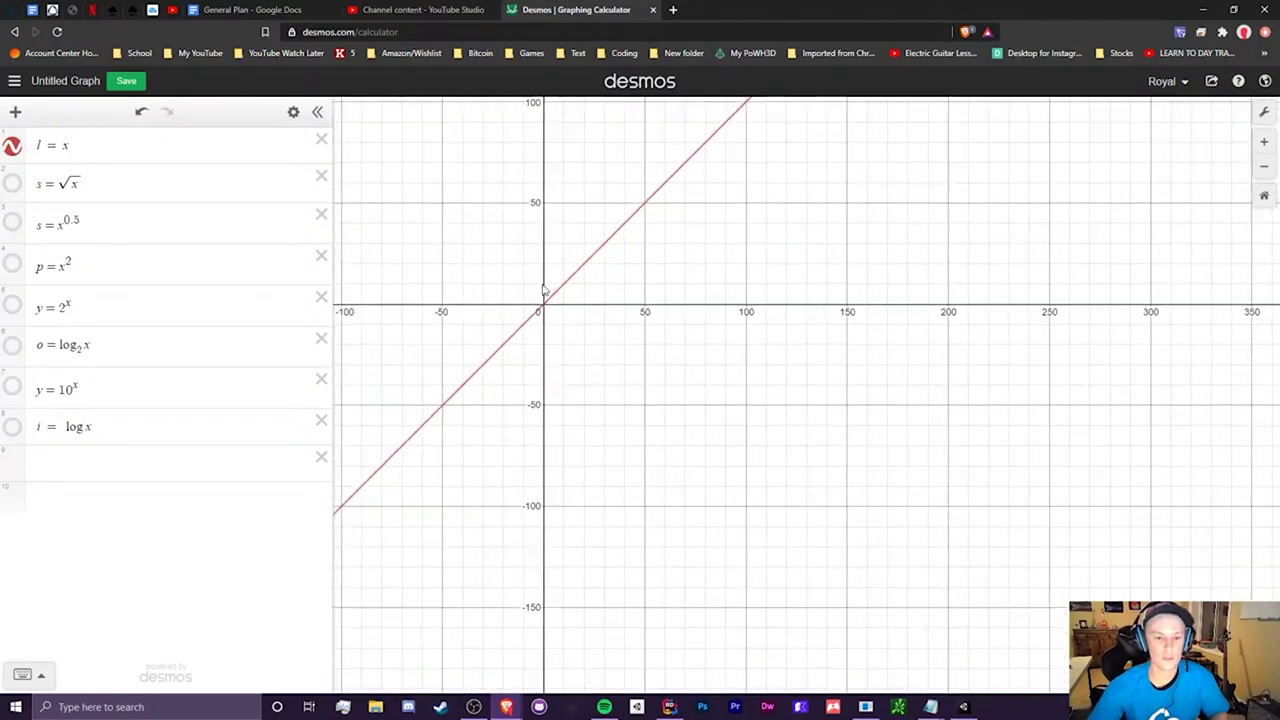
Examine points along the l = x line upward from the origin and relate them to its expression.
drag(517, 285, 655, 470)
click(672, 484)
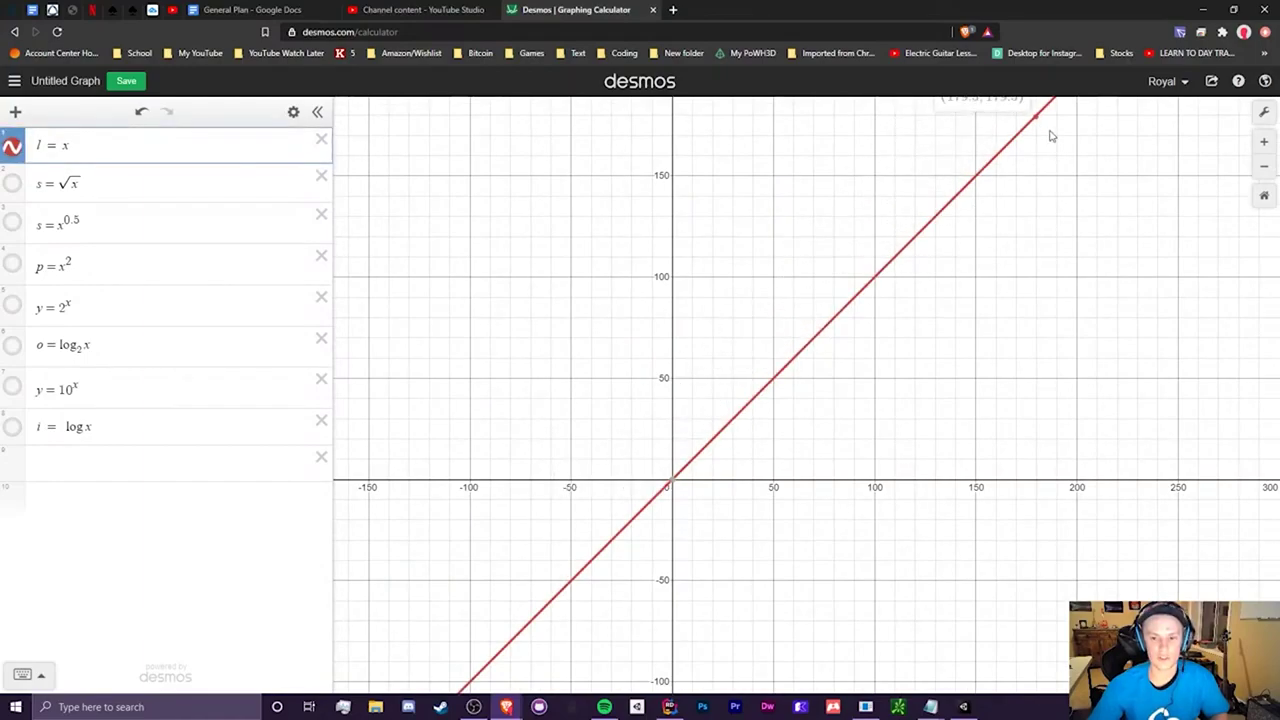
click(66, 145)
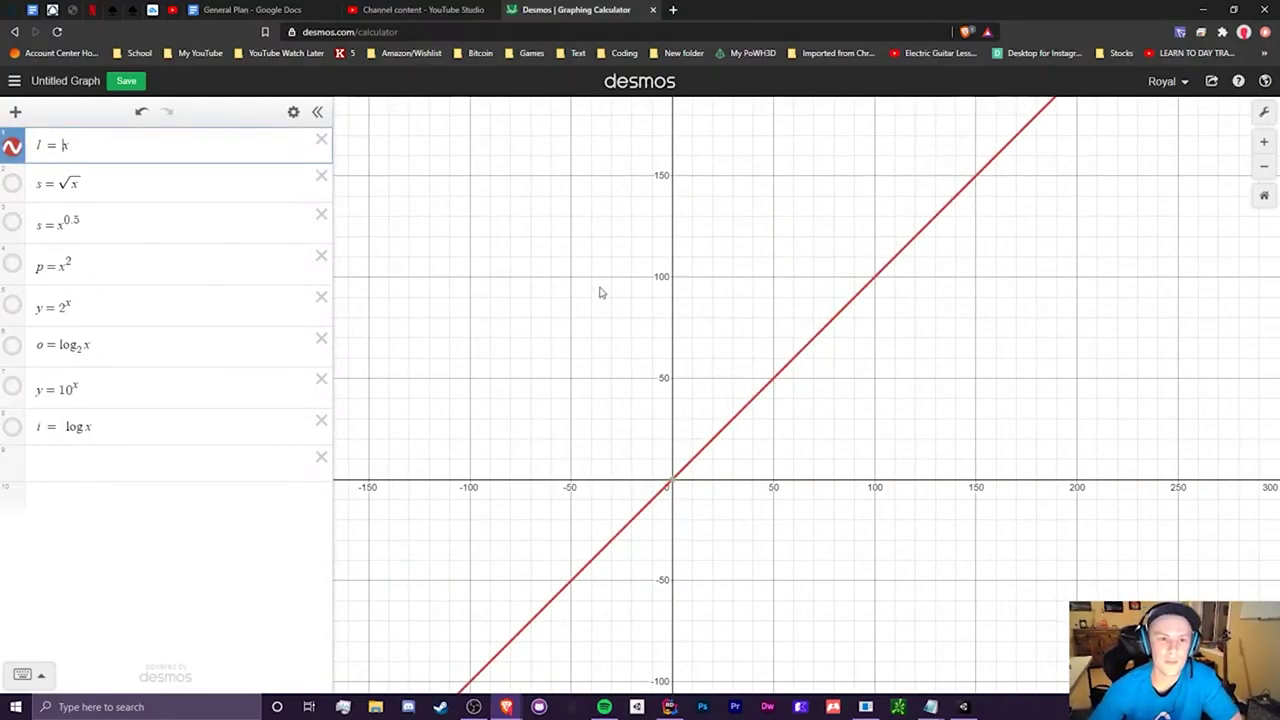
drag(620, 416, 582, 312)
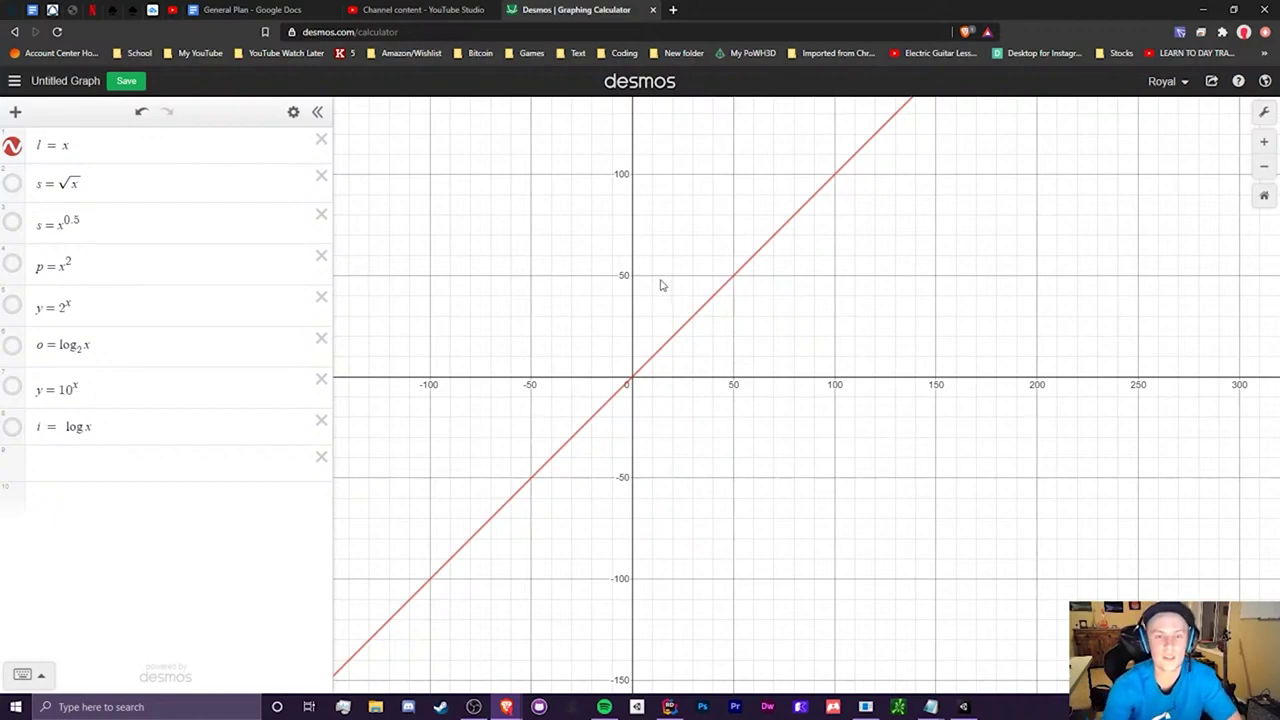
click(68, 145)
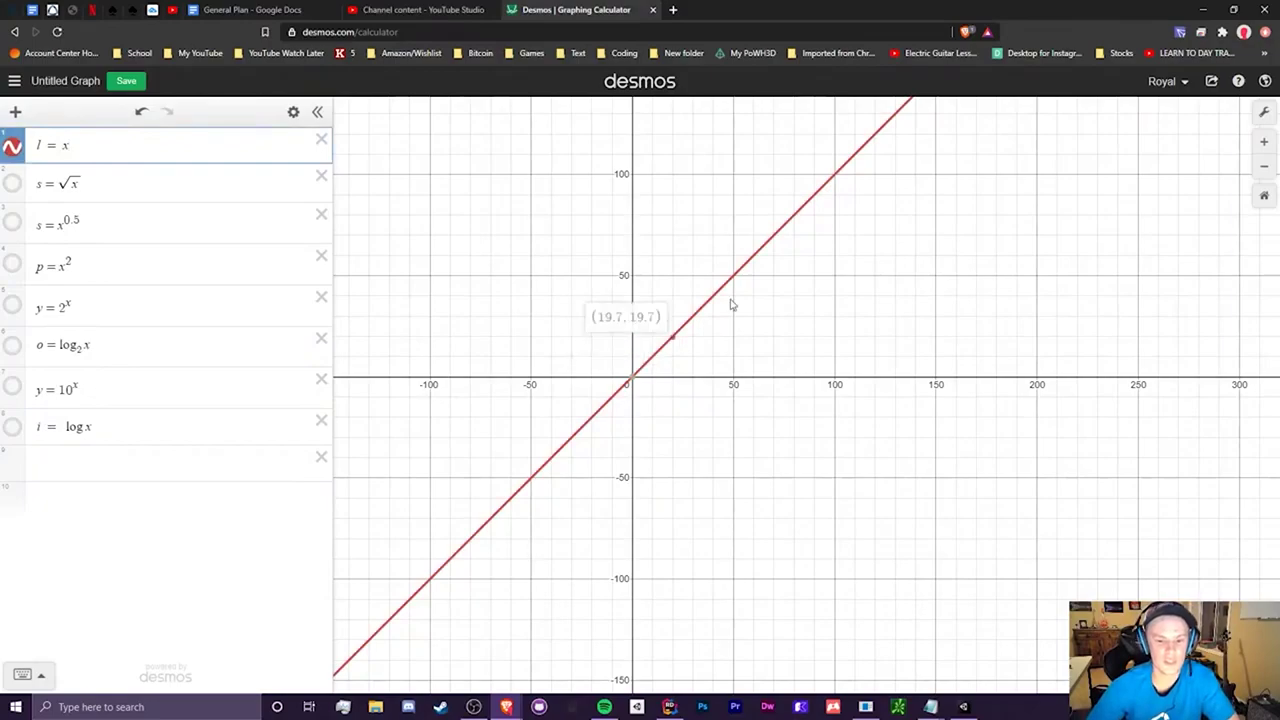
Plot s = √x instead of l = x and examine how its curve grows from the origin.
drag(604, 199, 562, 302)
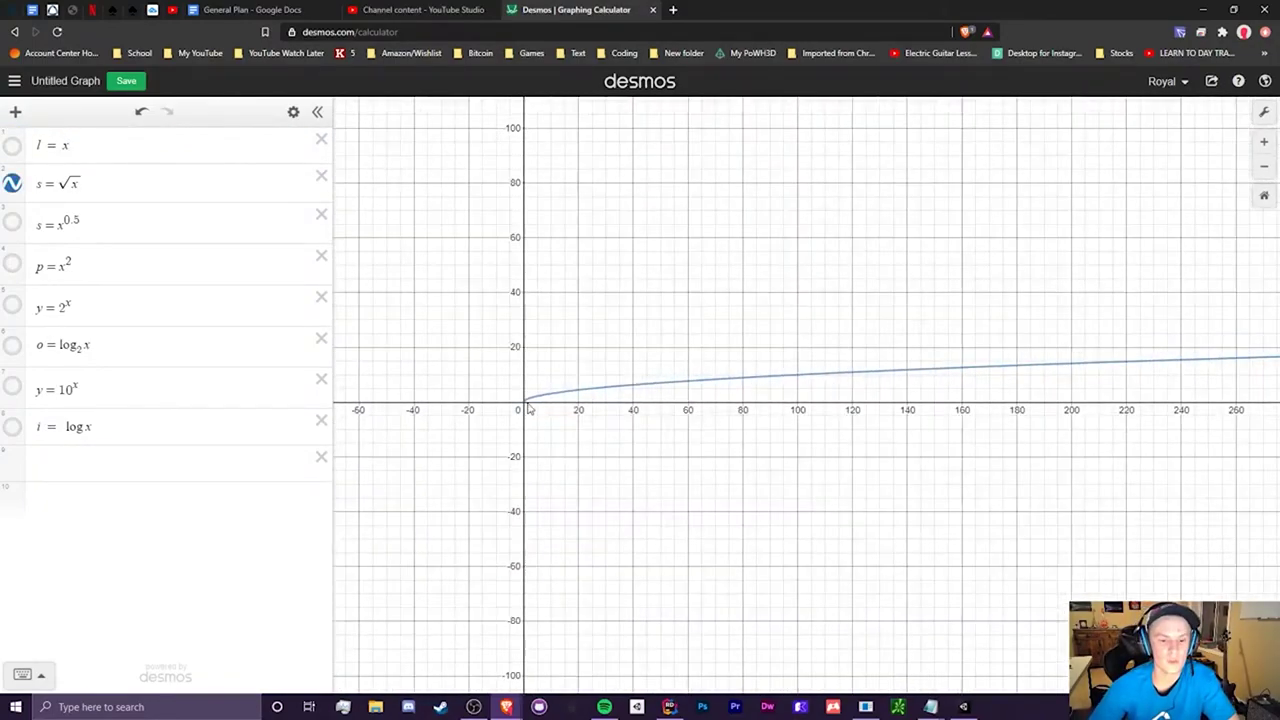
scroll(530, 410, down, 3)
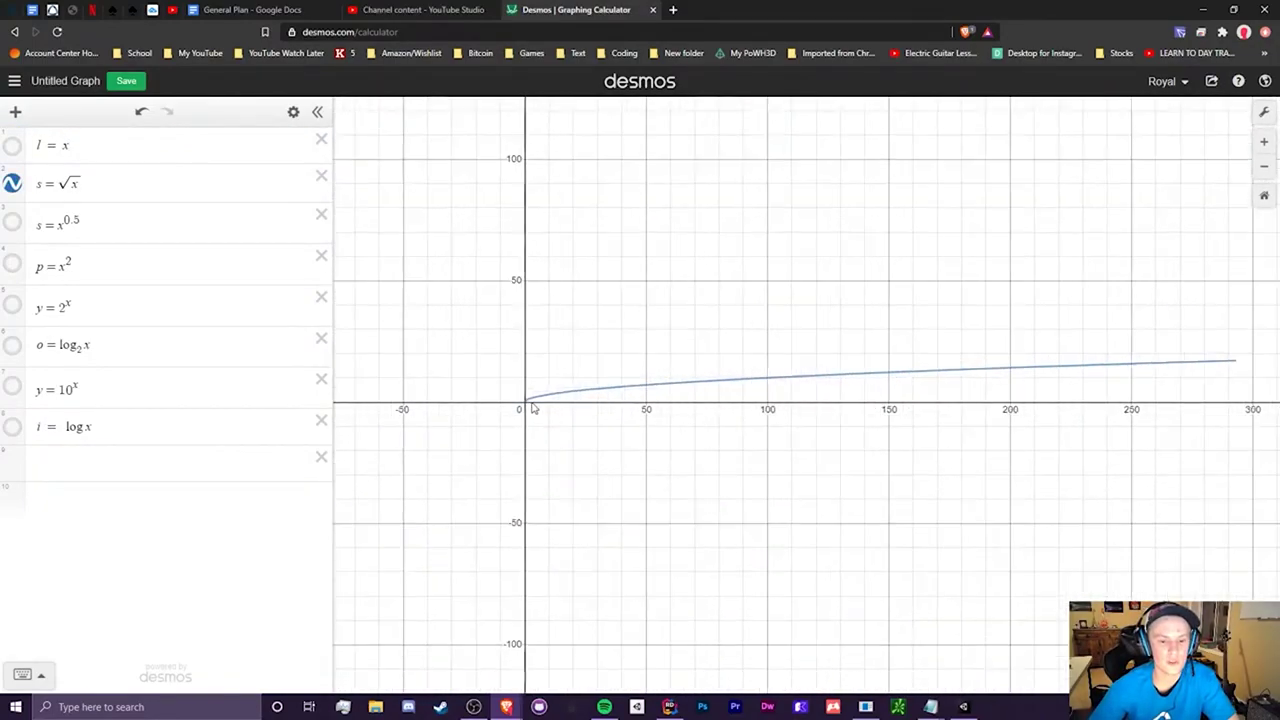
drag(608, 429, 513, 411)
scroll(522, 406, down, 2)
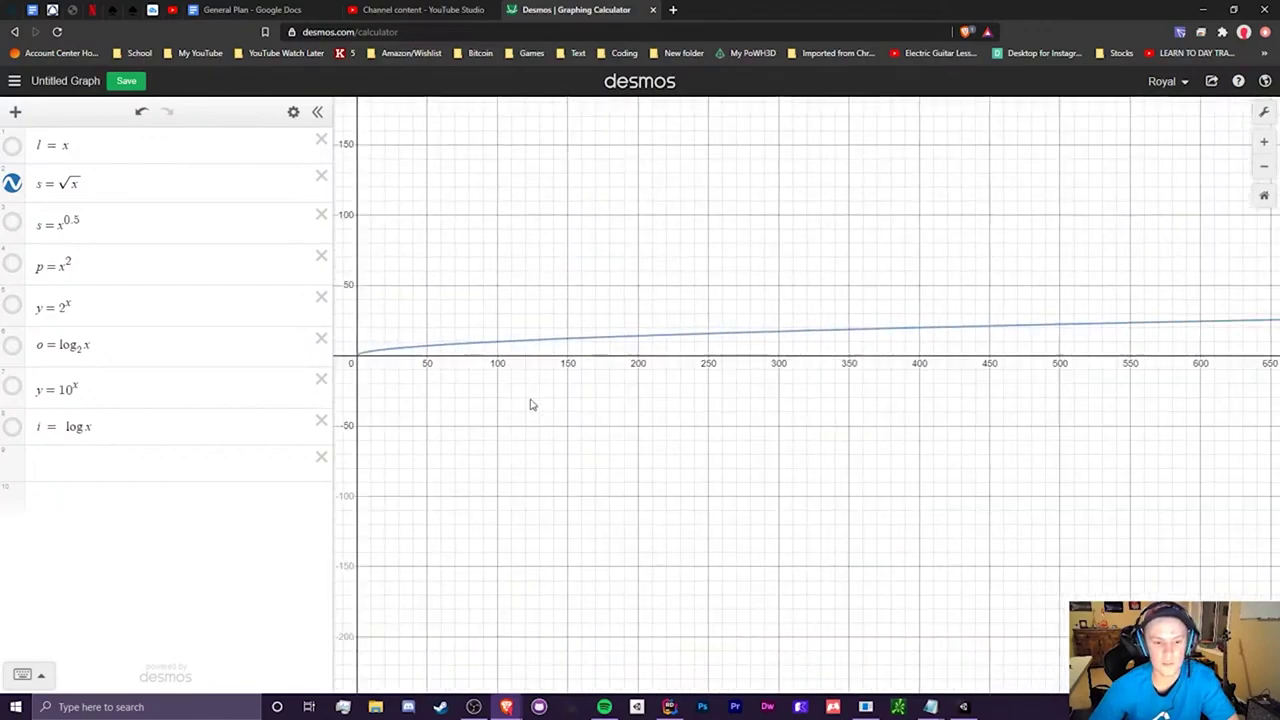
scroll(380, 362, up, 6)
scroll(355, 365, up, 5)
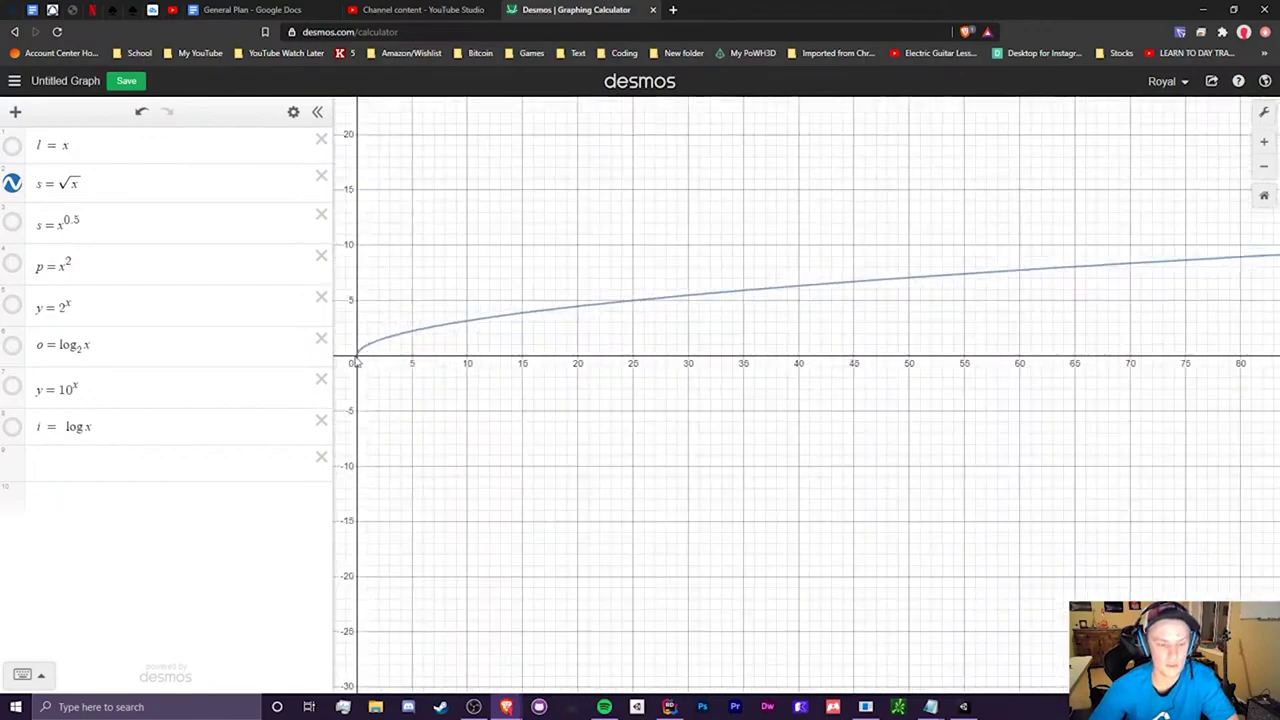
mouse_move(357, 335)
mouse_down()
mouse_move(1011, 249)
mouse_move(460, 325)
mouse_move(583, 326)
mouse_up()
click(412, 345)
scroll(583, 326, down, 3)
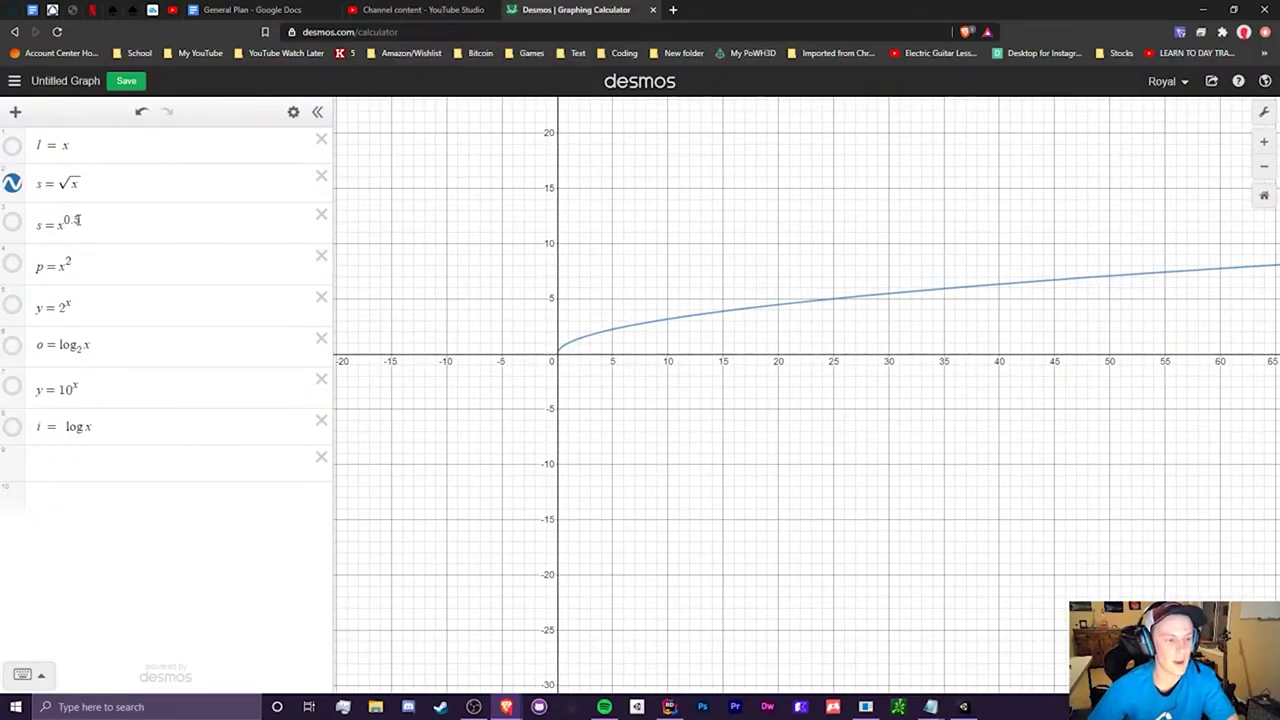
Plot s = x^0.5 together with s = √x and compare the two expressions and their curves.
click(13, 222)
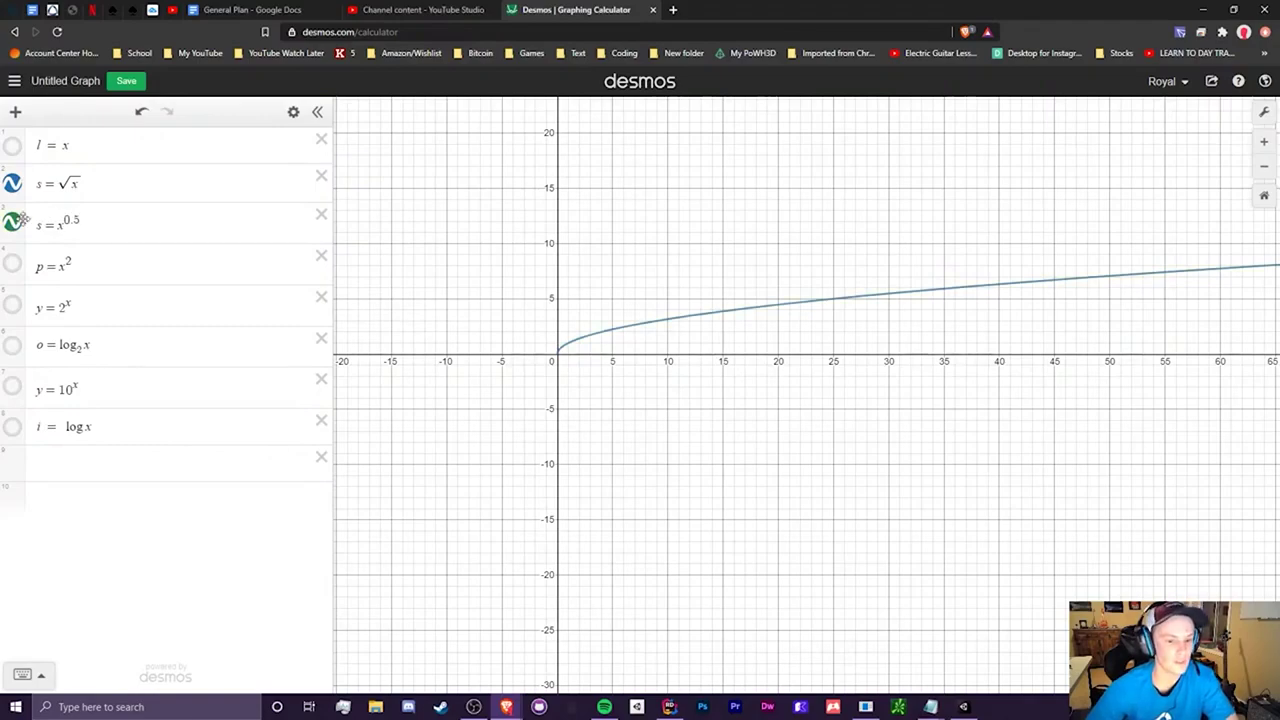
click(76, 221)
drag(76, 221, 21, 232)
drag(146, 178, 22, 186)
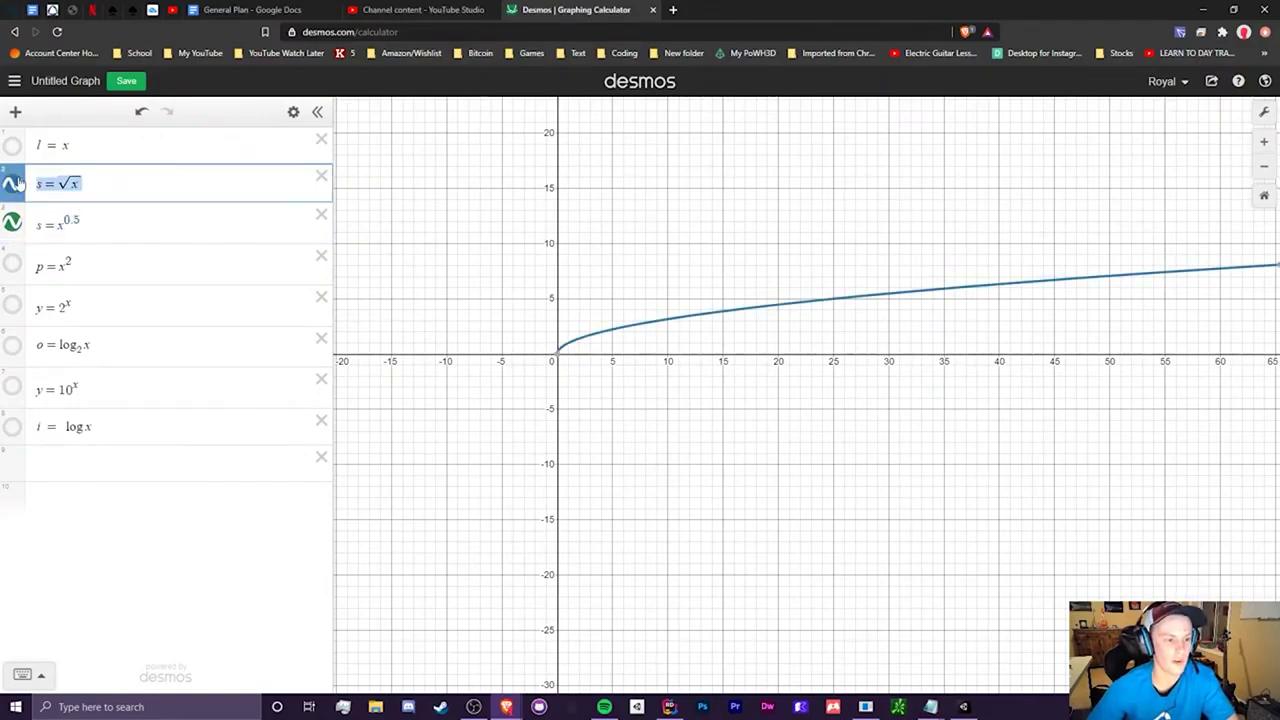
click(595, 314)
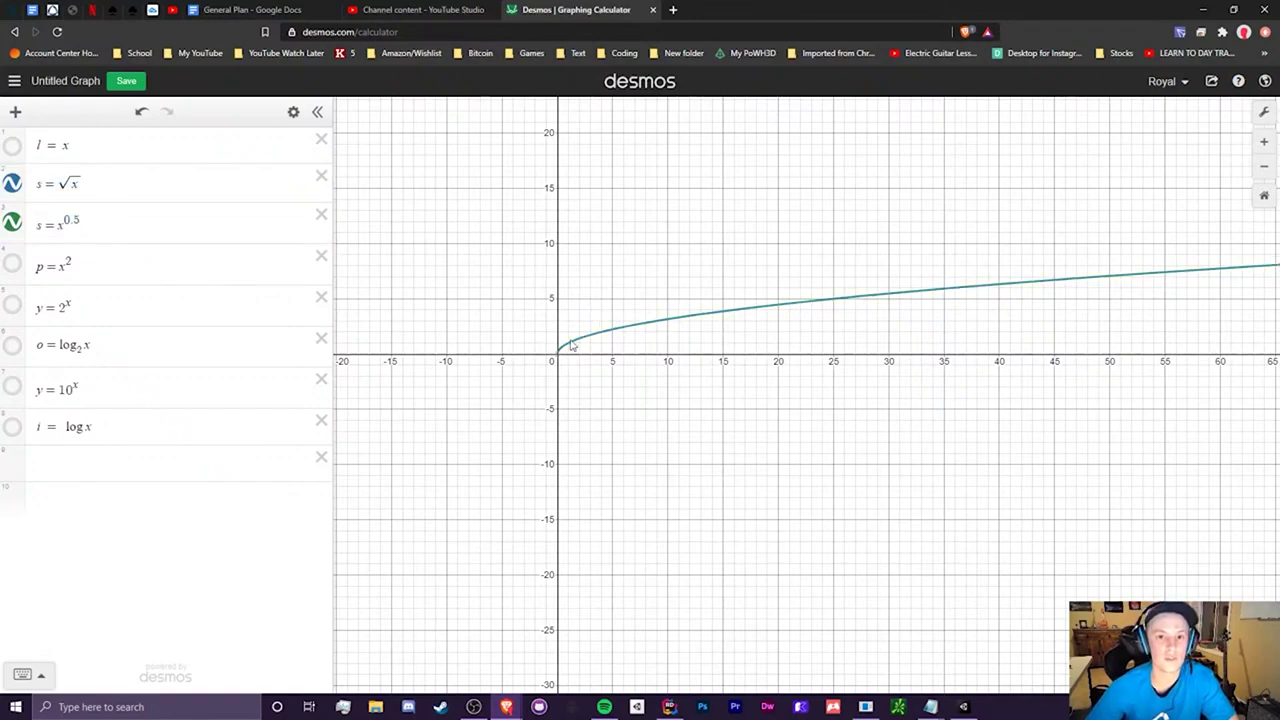
scroll(572, 343, up, 5)
mouse_move(575, 343)
mouse_down()
mouse_move(1174, 257)
mouse_move(551, 303)
mouse_move(729, 293)
mouse_up()
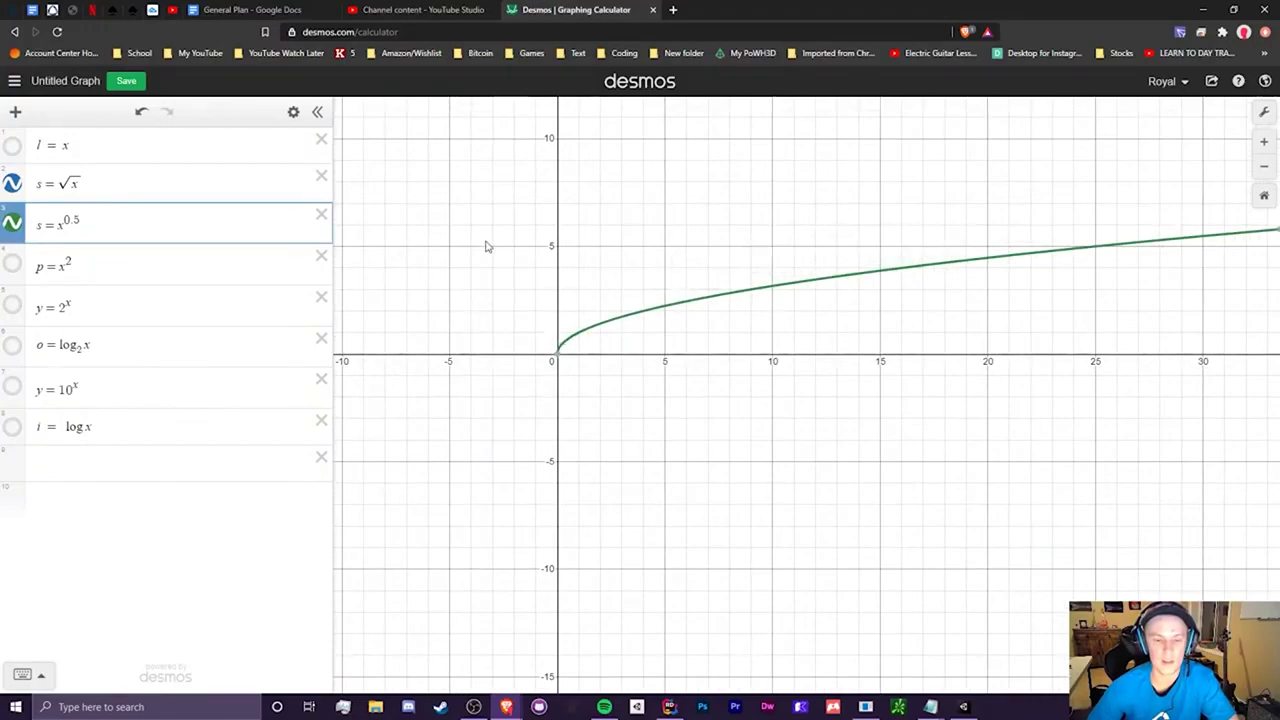
scroll(470, 250, down, 4)
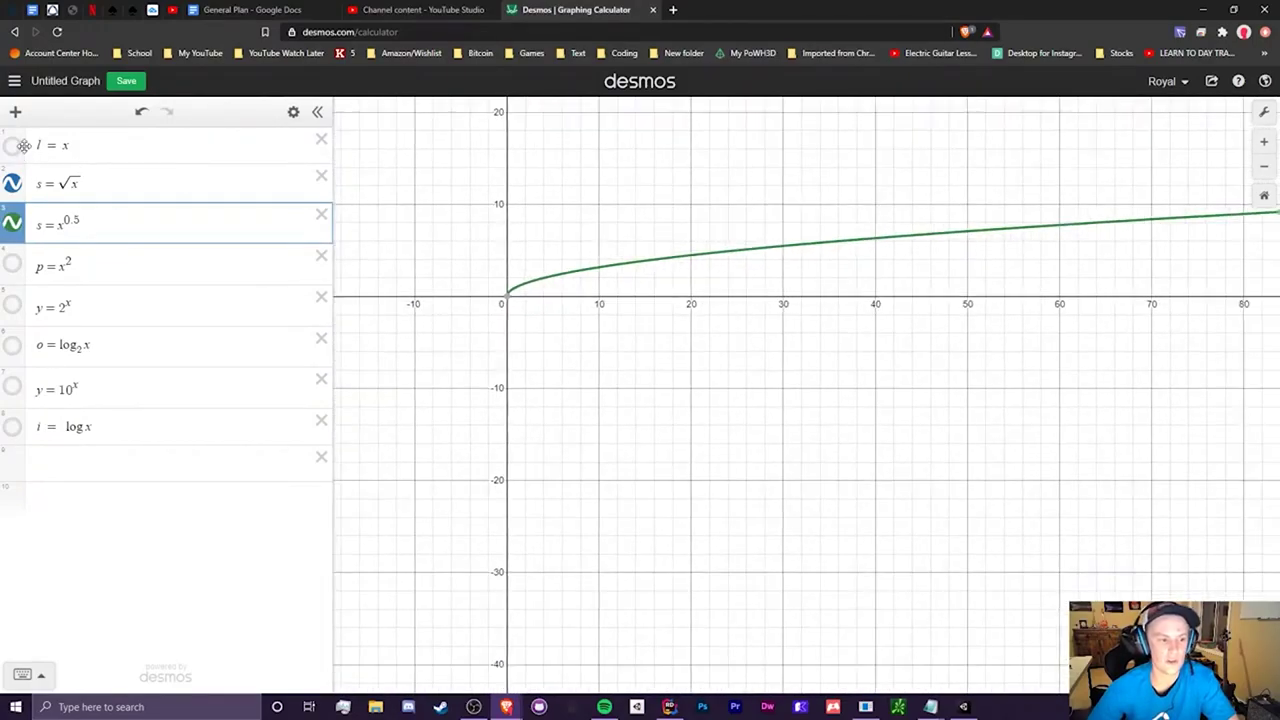
Plot l = x alongside the square-root curves and compare their growth along the x-axis.
click(15, 146)
drag(706, 236, 589, 494)
scroll(612, 376, down, 5)
scroll(611, 376, down, 1)
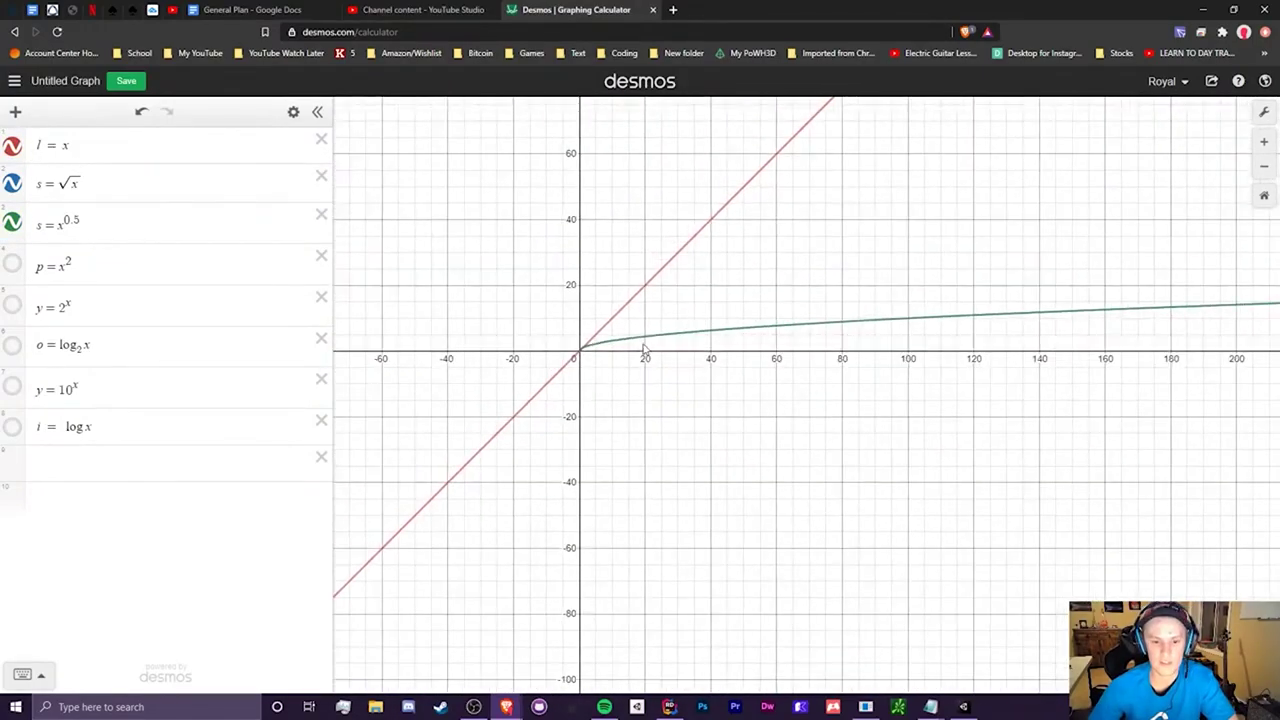
mouse_move(645, 342)
mouse_down()
mouse_move(705, 325)
mouse_move(1190, 318)
mouse_move(1217, 331)
mouse_move(755, 337)
mouse_move(995, 318)
mouse_up()
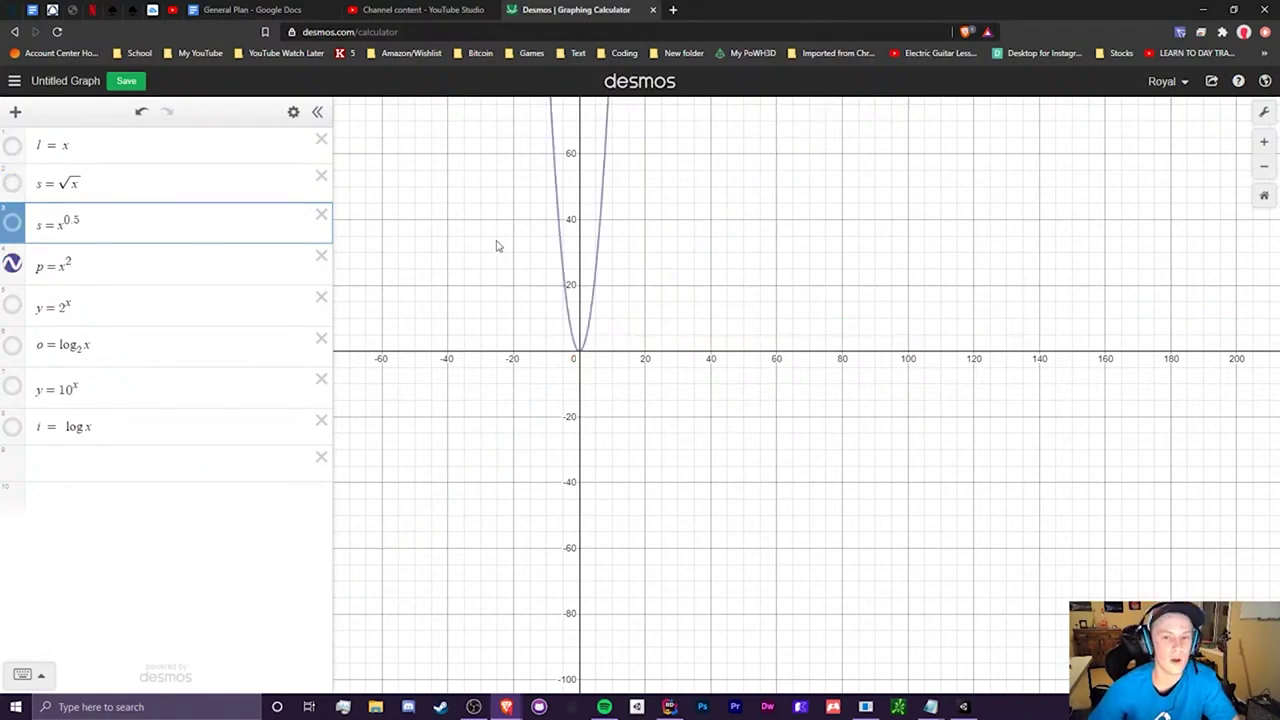
Examine the shape of the parabola p = x^2 around its vertex.
drag(494, 246, 621, 365)
scroll(706, 372, up, 5)
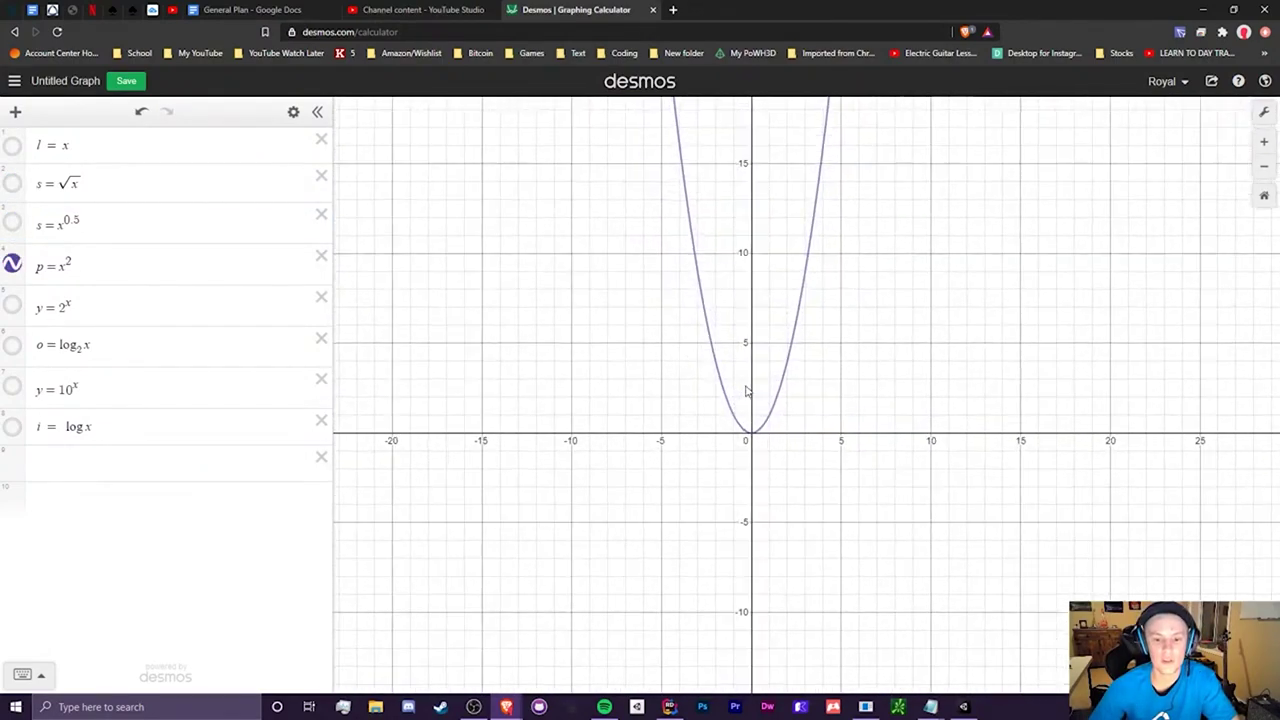
drag(748, 397, 741, 368)
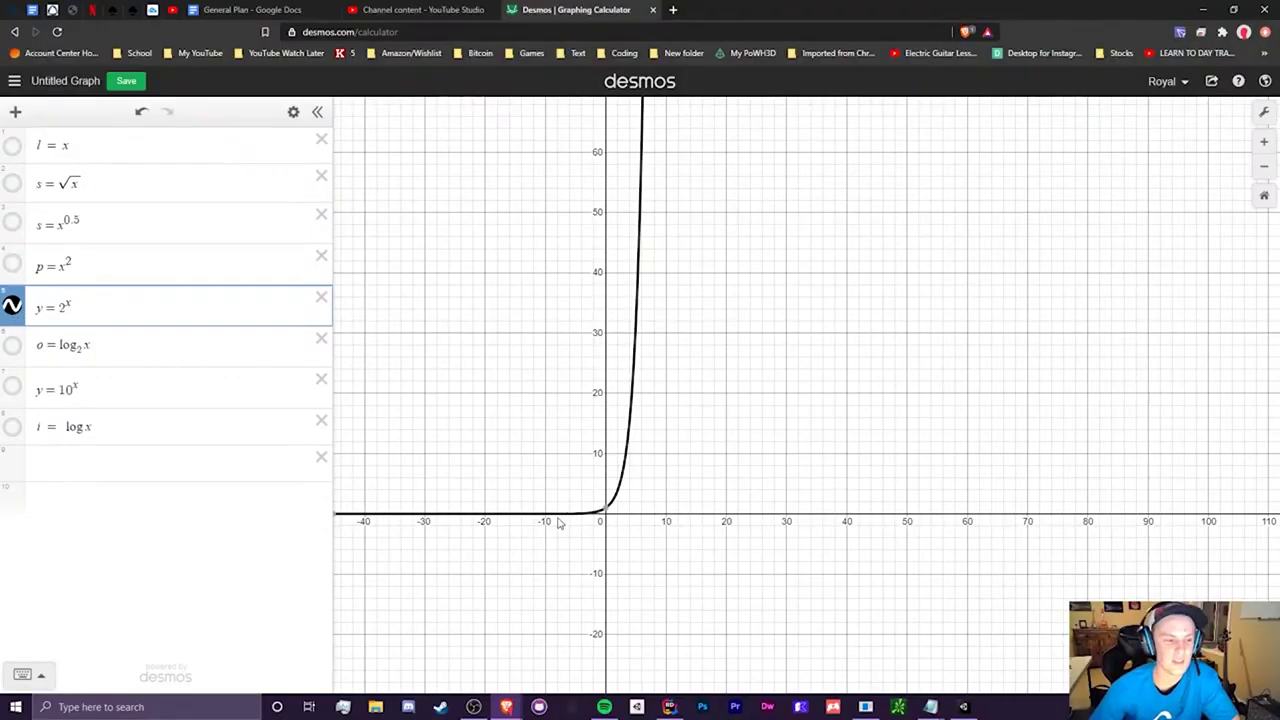
Try the exponents 2 and 8 in place of x in the exponential function y = 2^x.
drag(73, 300, 68, 300)
click(71, 299)
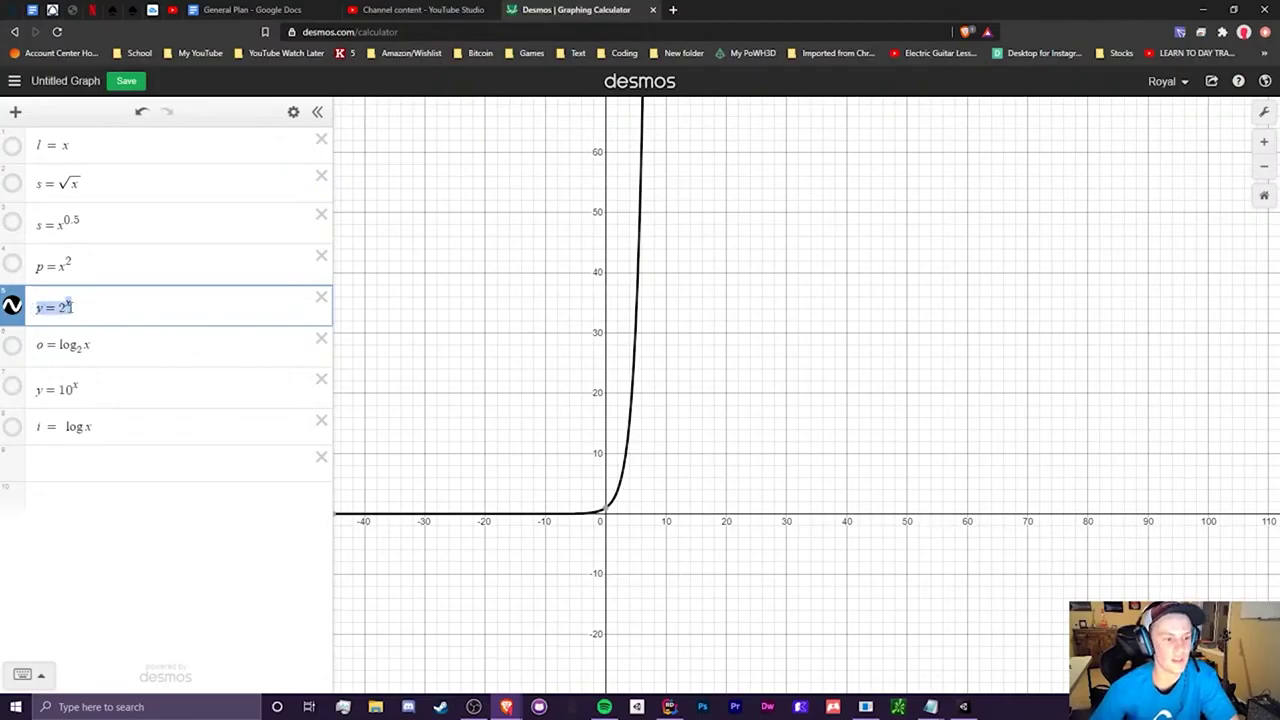
click(69, 304)
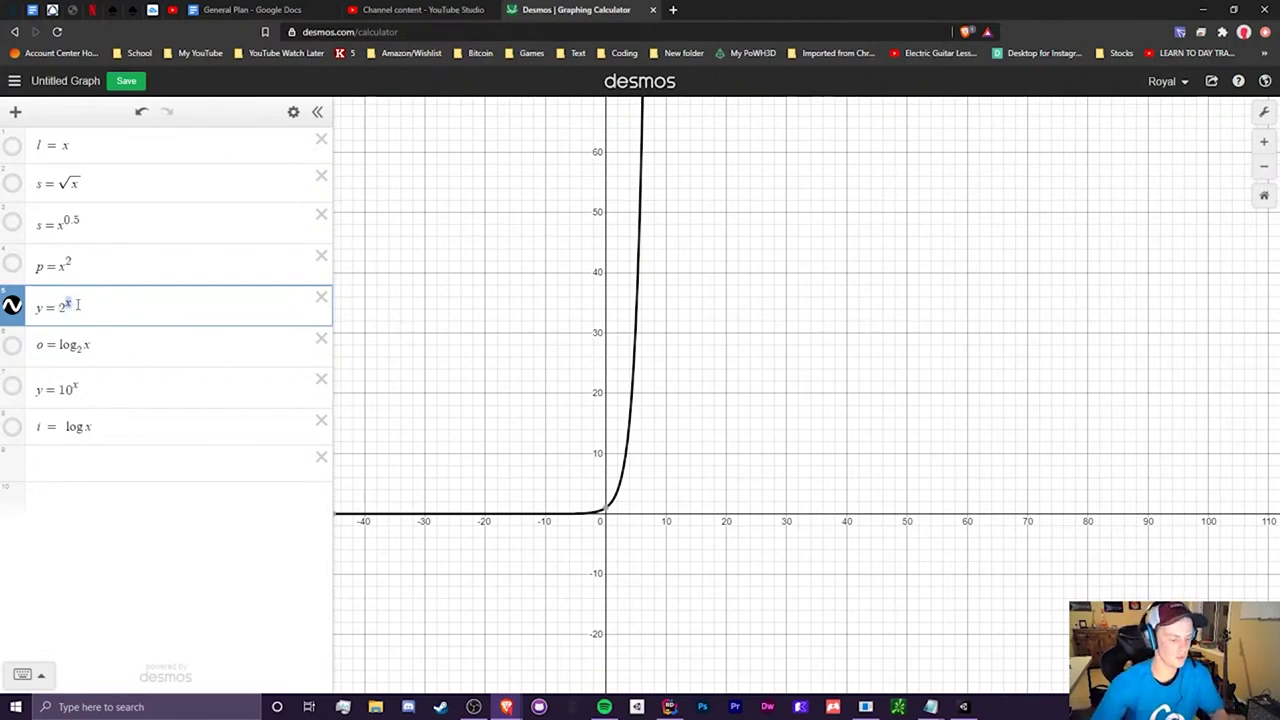
text(2)
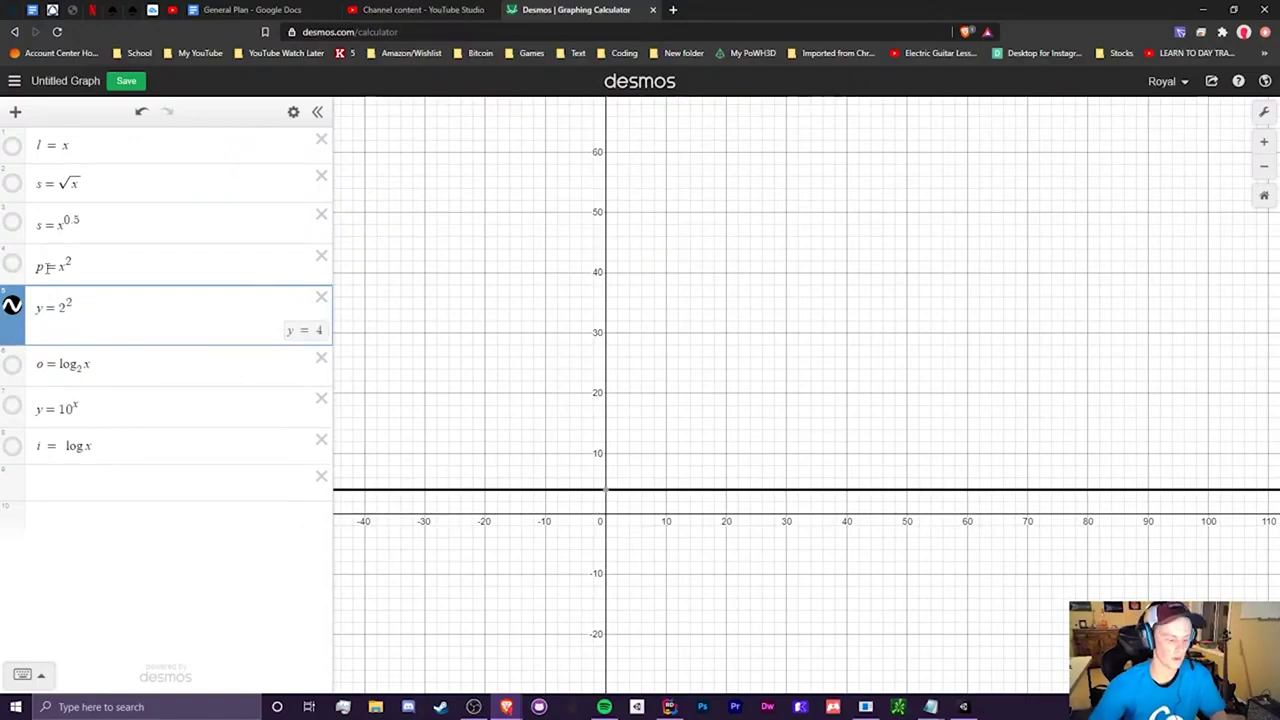
key(BackSpace)
text(8)
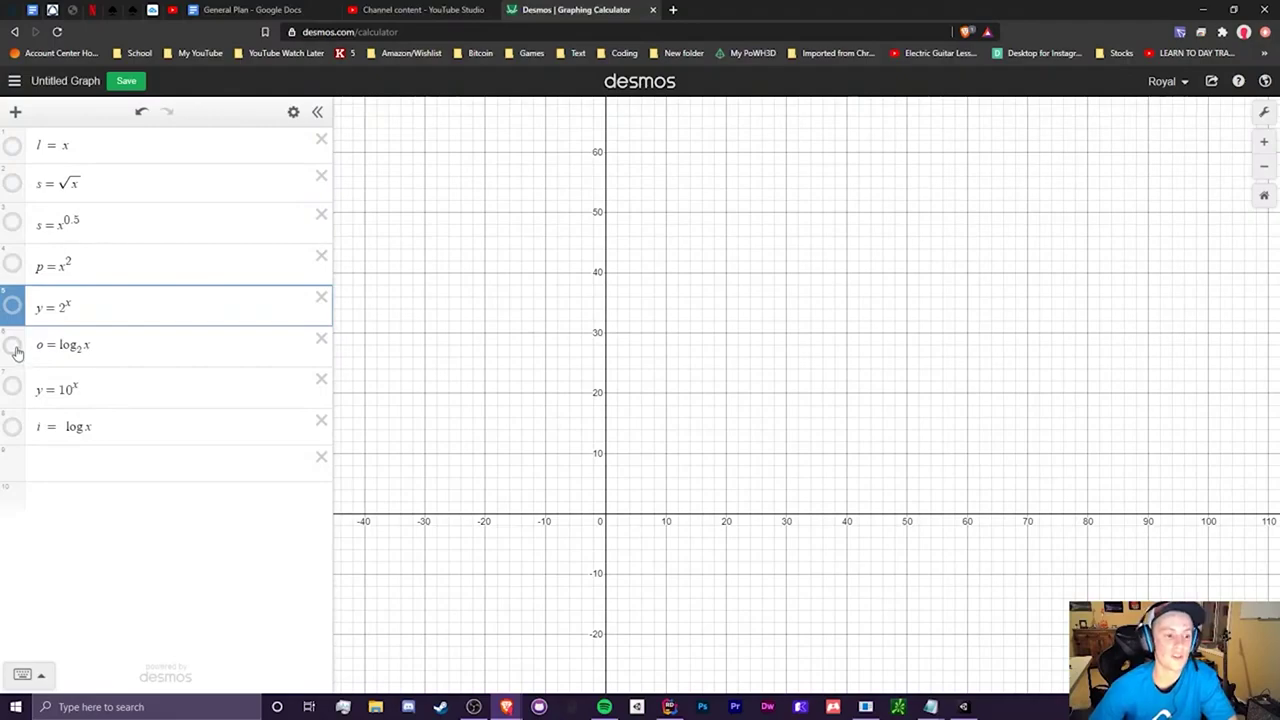
Plot o = log₂x together with y = 2^x.
click(12, 345)
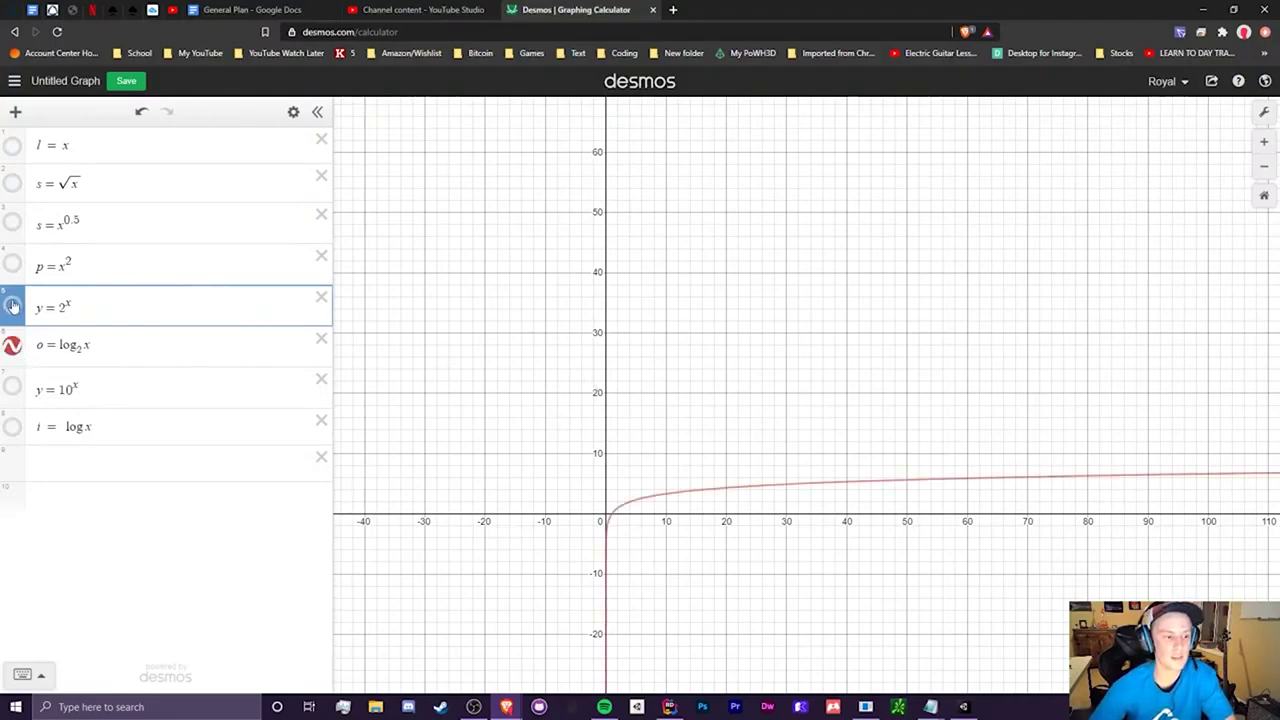
drag(92, 307, 34, 307)
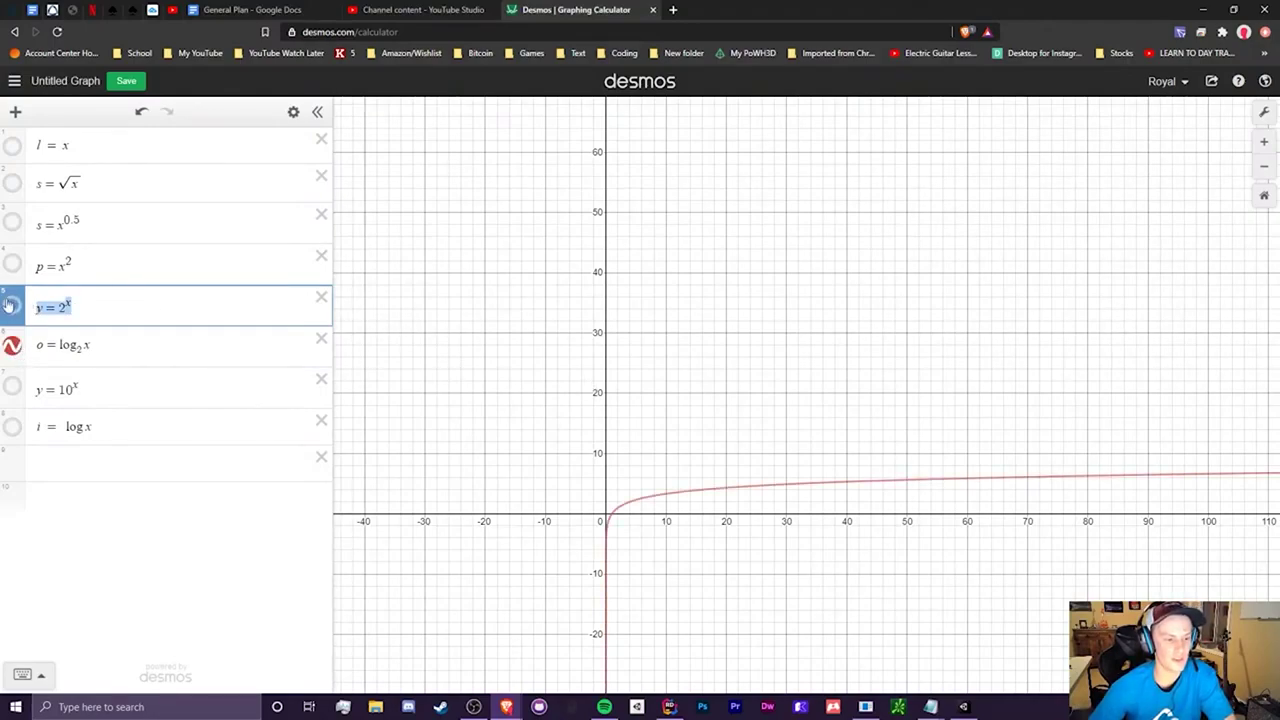
click(12, 306)
scroll(648, 561, up, 8)
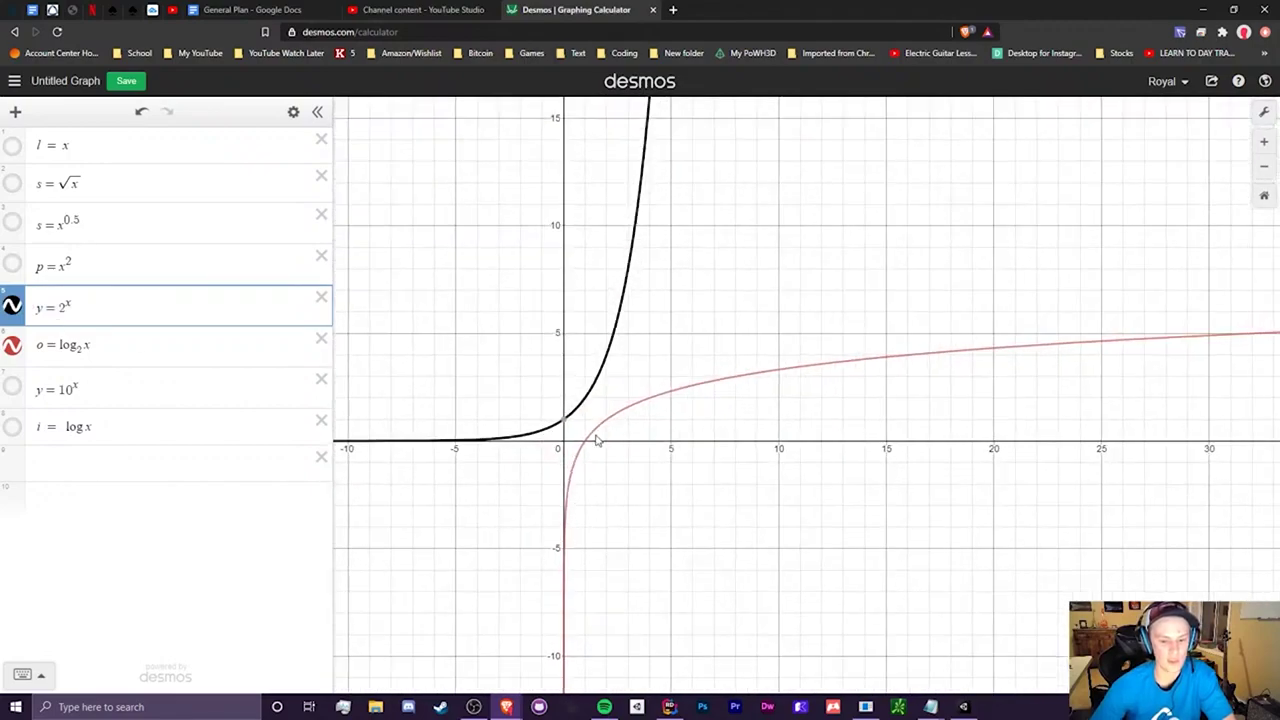
Compare how y = 2^x and o = log₂x behave around the origin and far along the x-axis.
scroll(583, 433, down, 9)
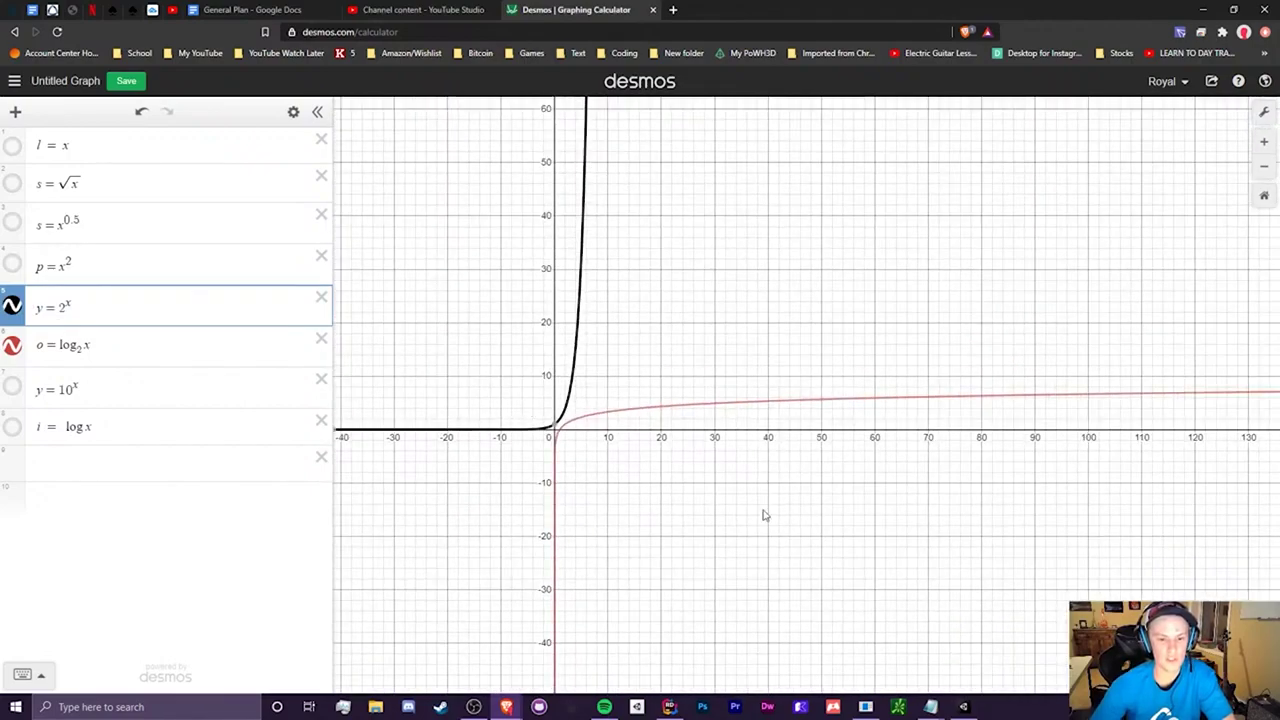
scroll(553, 420, up, 3)
scroll(592, 446, down, 4)
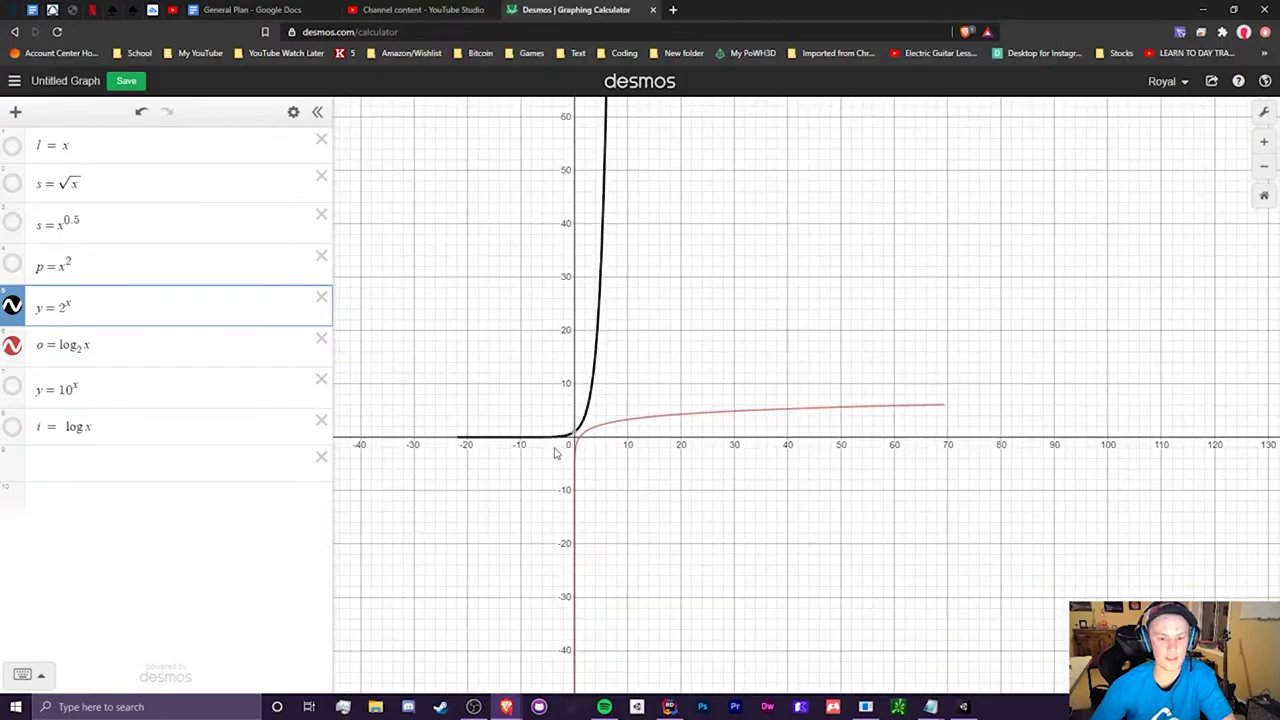
scroll(574, 404, up, 3)
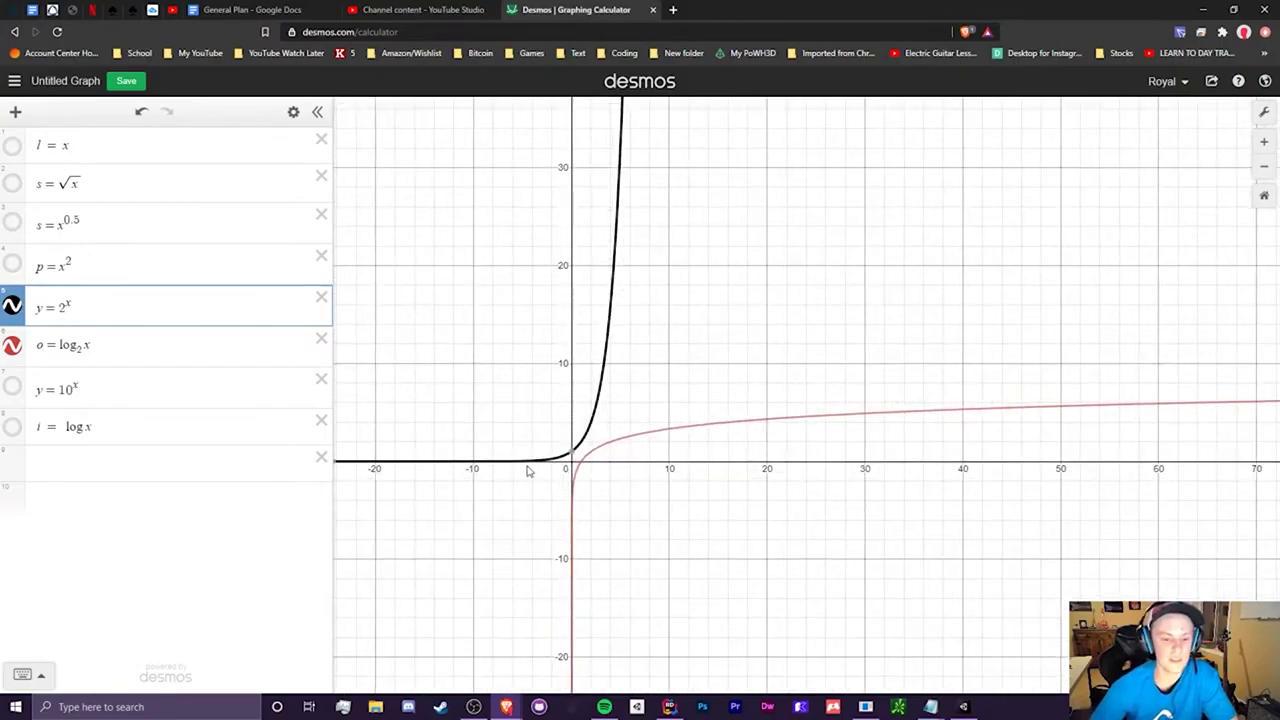
mouse_move(530, 465)
mouse_down()
mouse_move(582, 433)
mouse_move(675, 78)
mouse_up()
scroll(470, 500, down, 3)
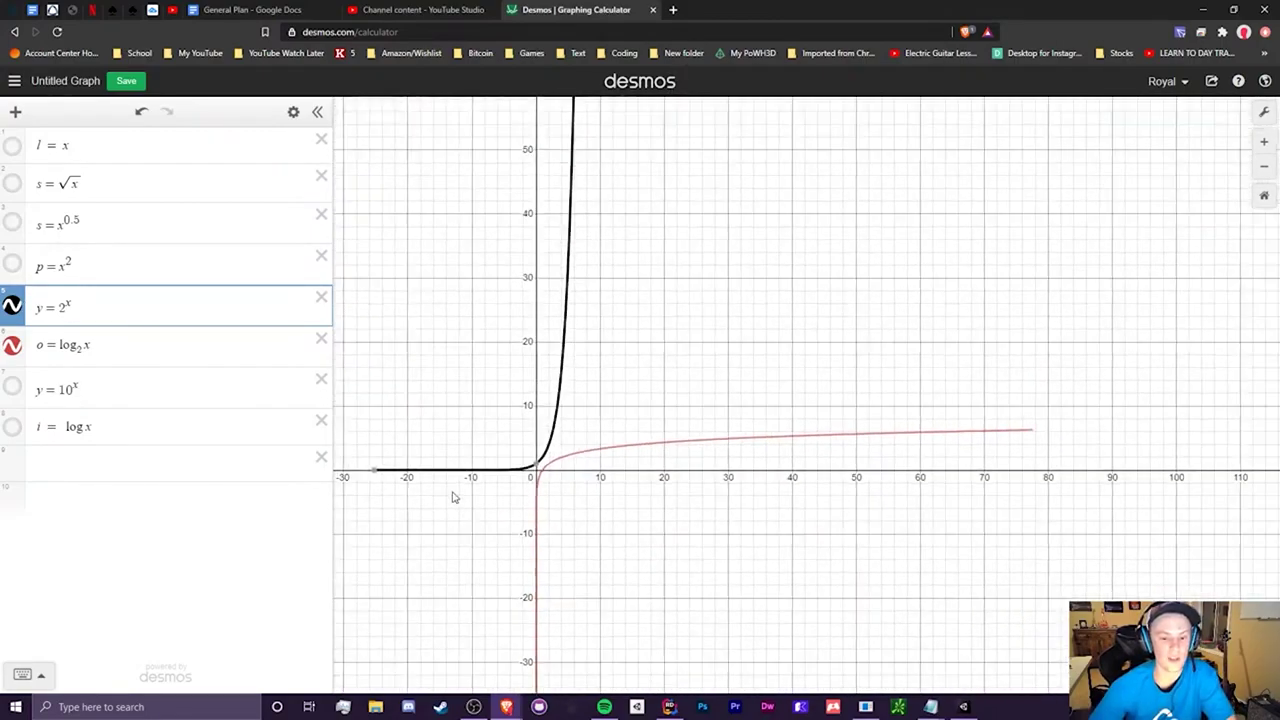
drag(575, 460, 1093, 441)
drag(953, 386, 620, 340)
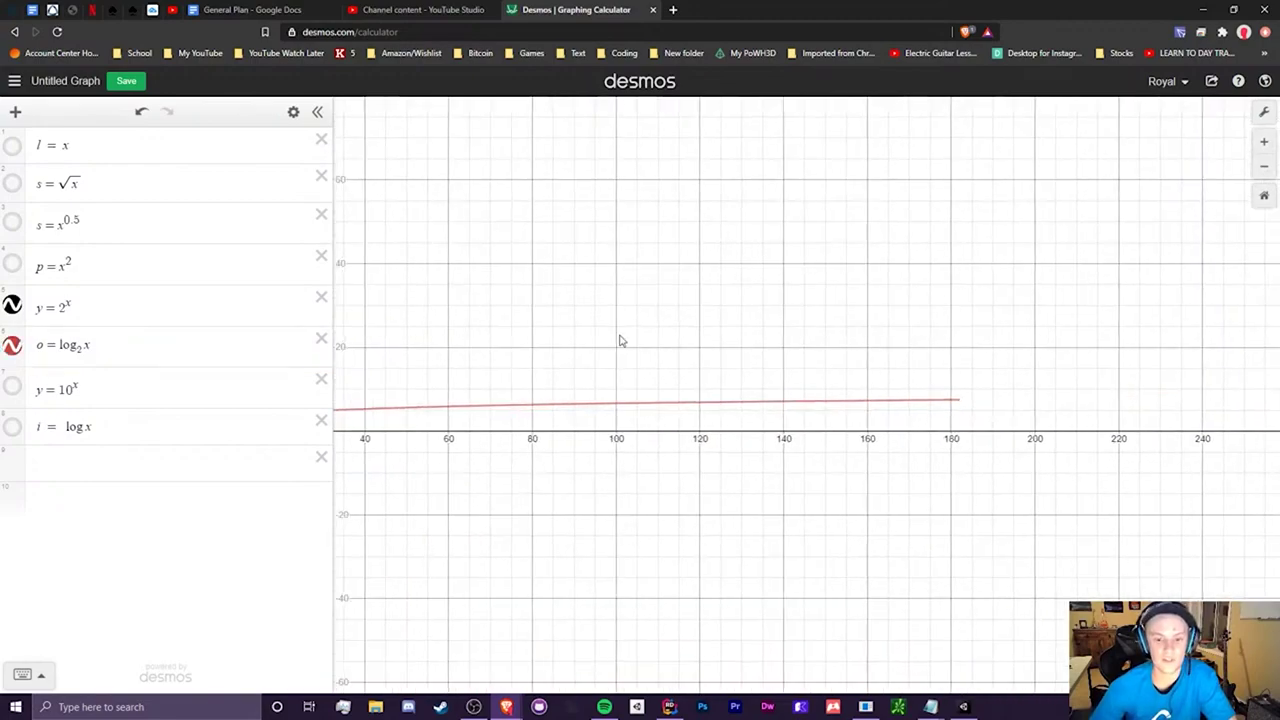
scroll(622, 345, down, 2)
drag(429, 349, 654, 338)
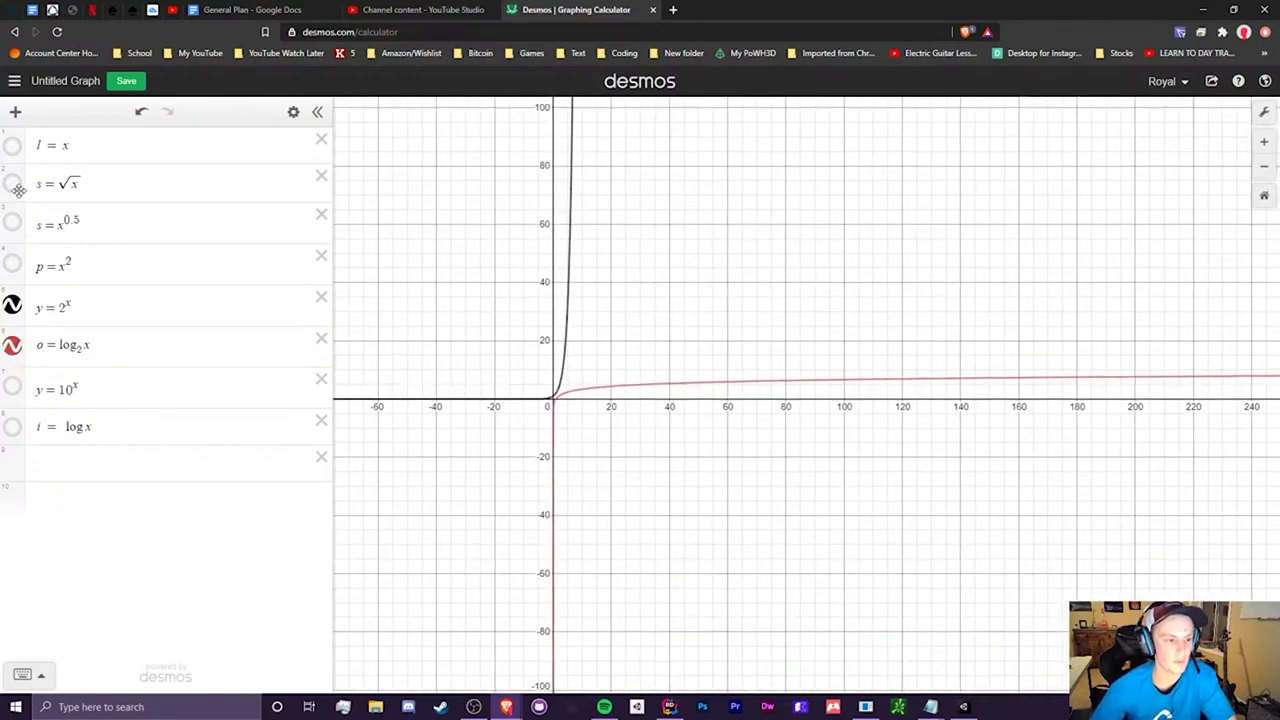
Plot s = √x as well and compare its growth with o = log₂x at large x values, out to about 1000.
click(13, 184)
scroll(773, 386, up, 2)
scroll(773, 386, down, 4)
drag(800, 411, 559, 385)
drag(1140, 445, 544, 430)
drag(1158, 405, 350, 418)
scroll(868, 381, left, 5)
click(531, 349)
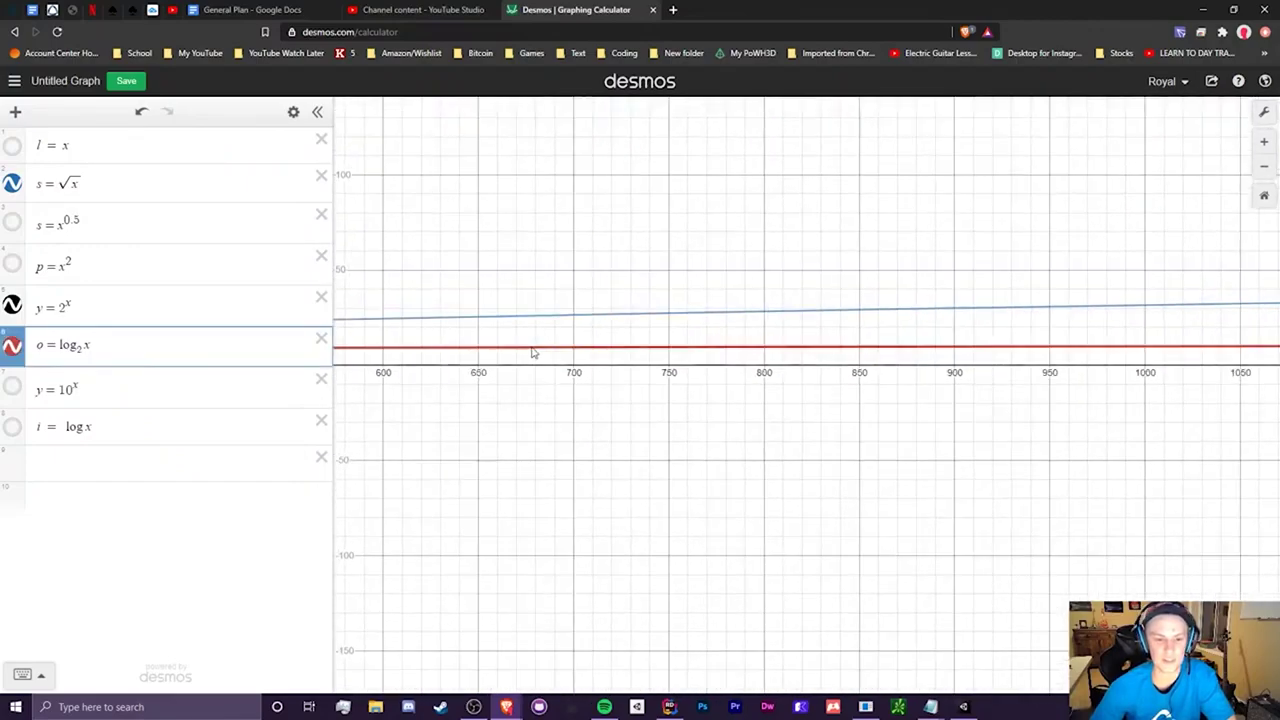
Hide s = √x and examine where o = log₂x crosses the x-axis near the origin.
click(13, 184)
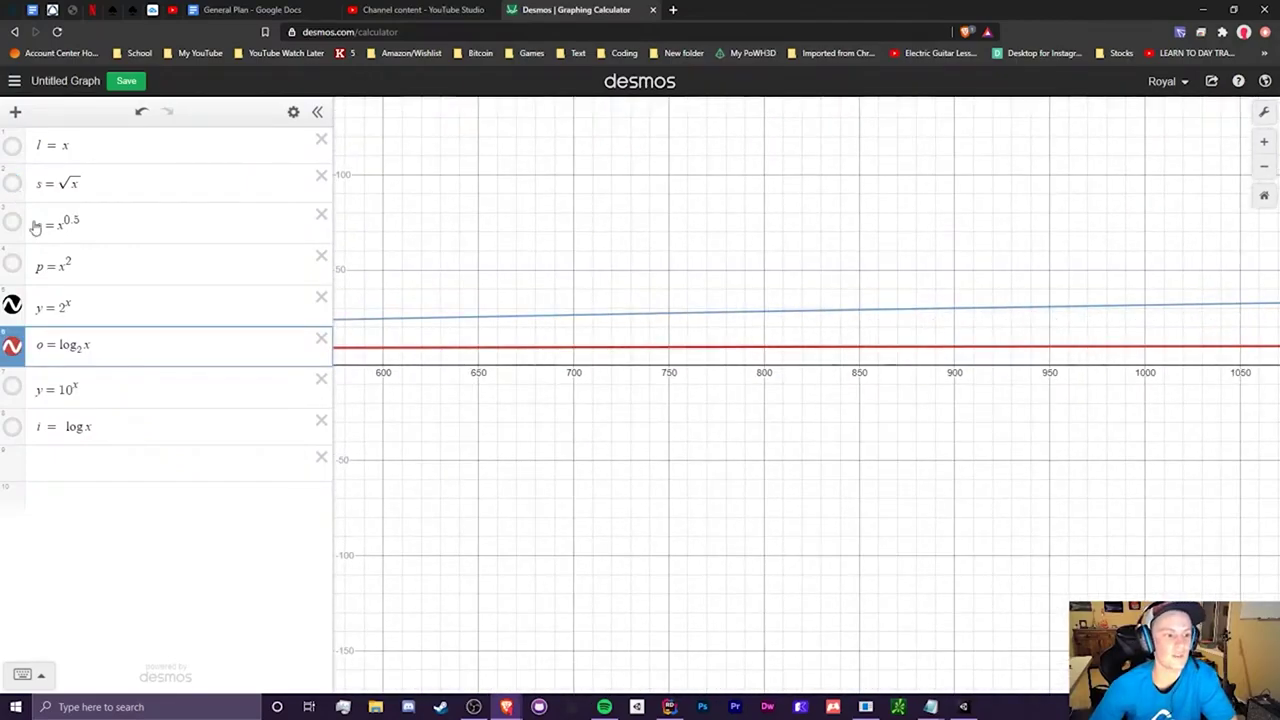
drag(598, 401, 833, 391)
drag(527, 391, 798, 416)
drag(502, 406, 745, 412)
click(726, 369)
drag(612, 466, 772, 459)
scroll(658, 372, up, 3)
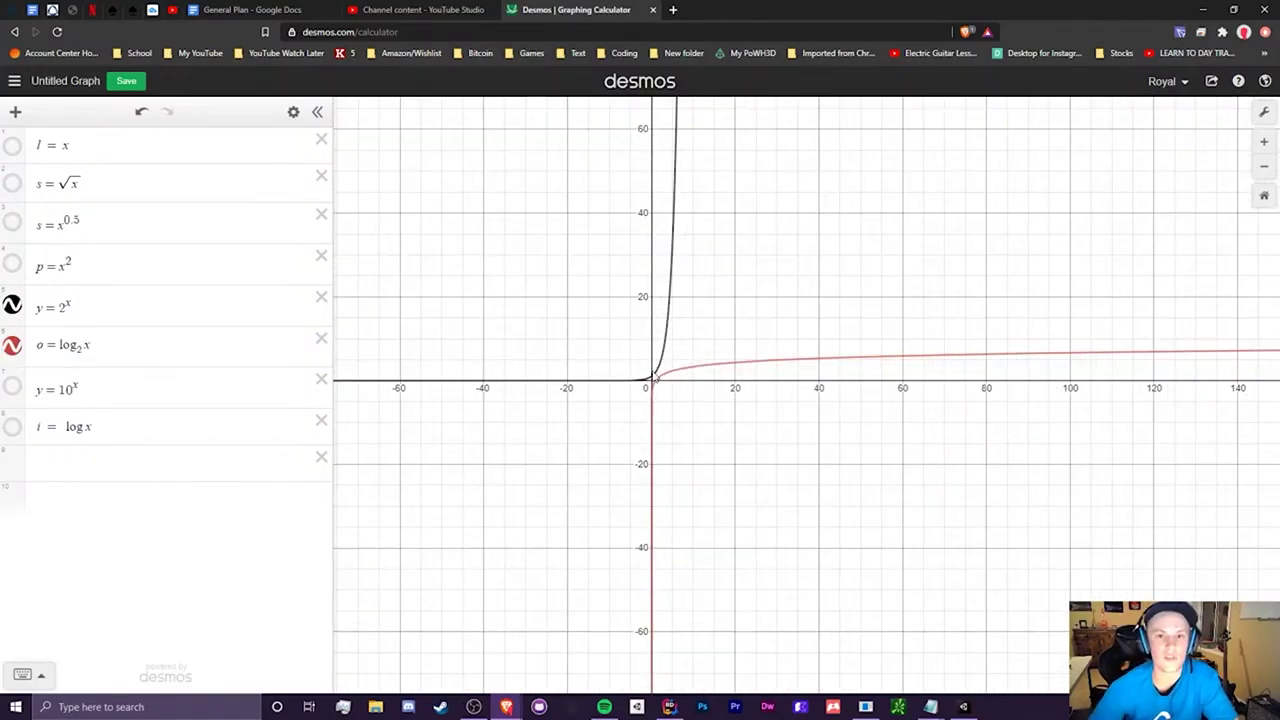
scroll(655, 377, up, 4)
Replace x with 0 in parentheses in o = log₂x to evaluate the logarithm at zero.
click(99, 342)
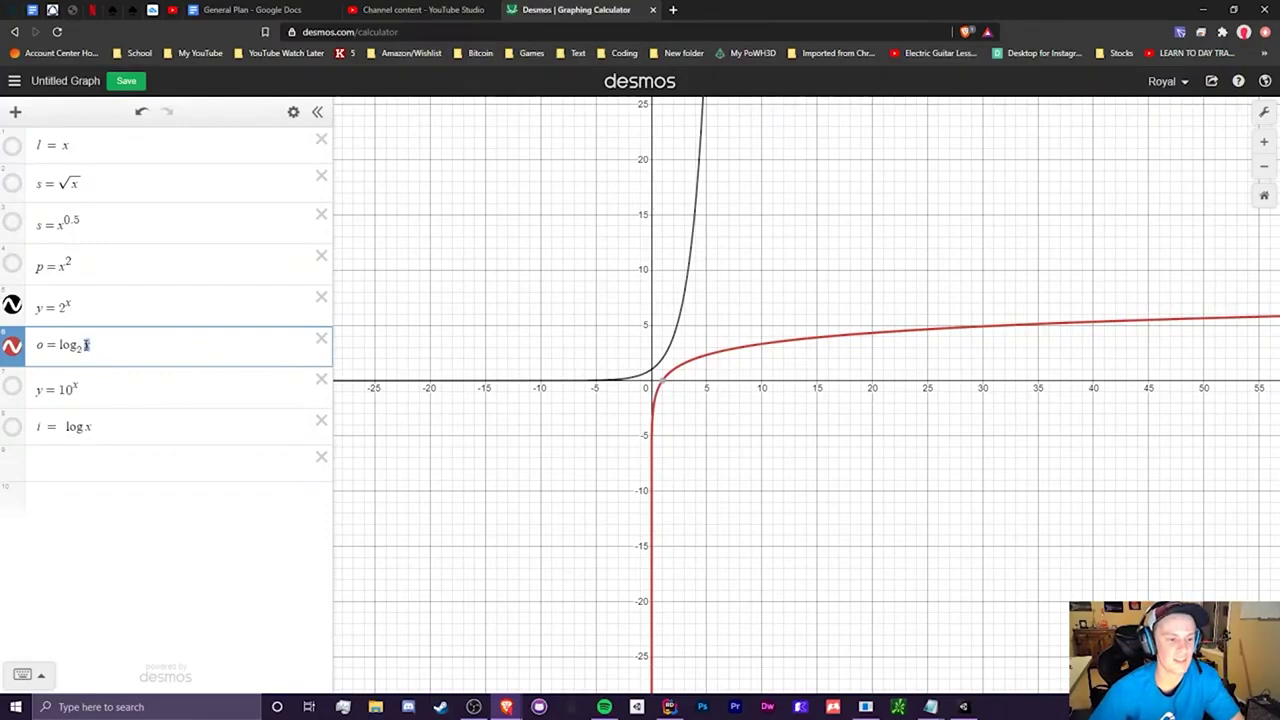
drag(688, 391, 719, 310)
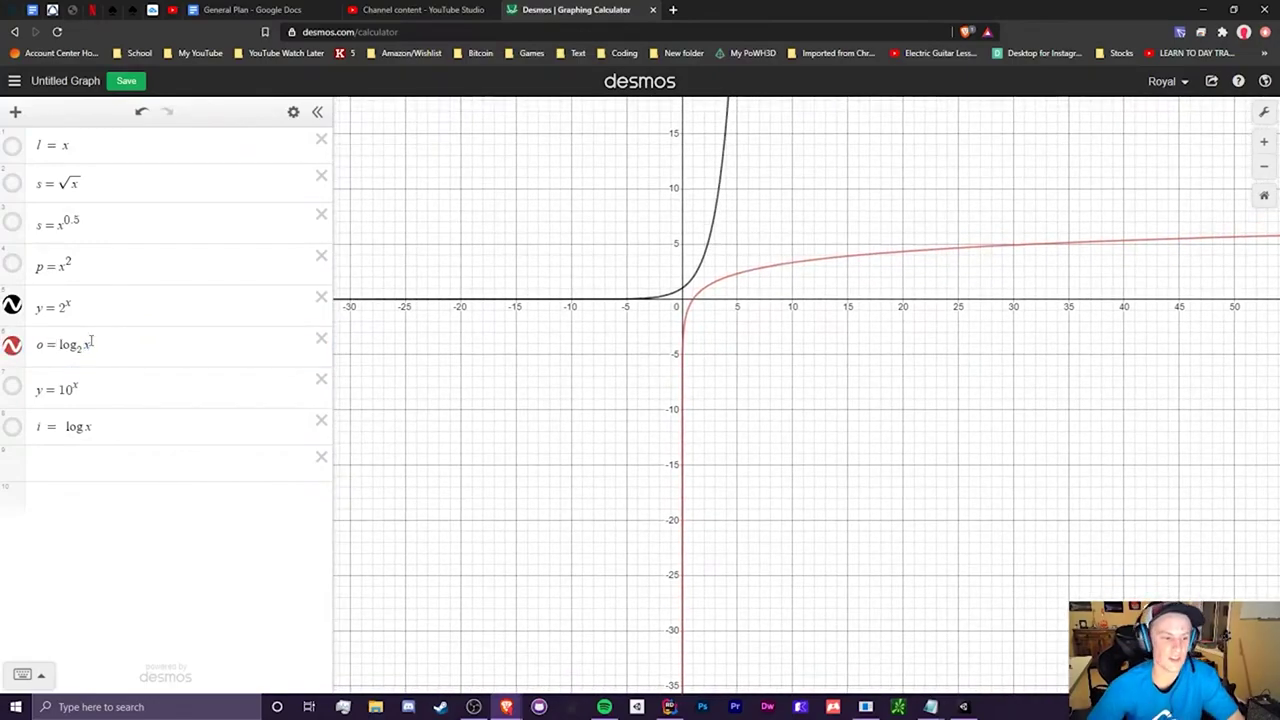
click(91, 342)
key(BackSpace)
text(9)
key(BackSpace)
text(()
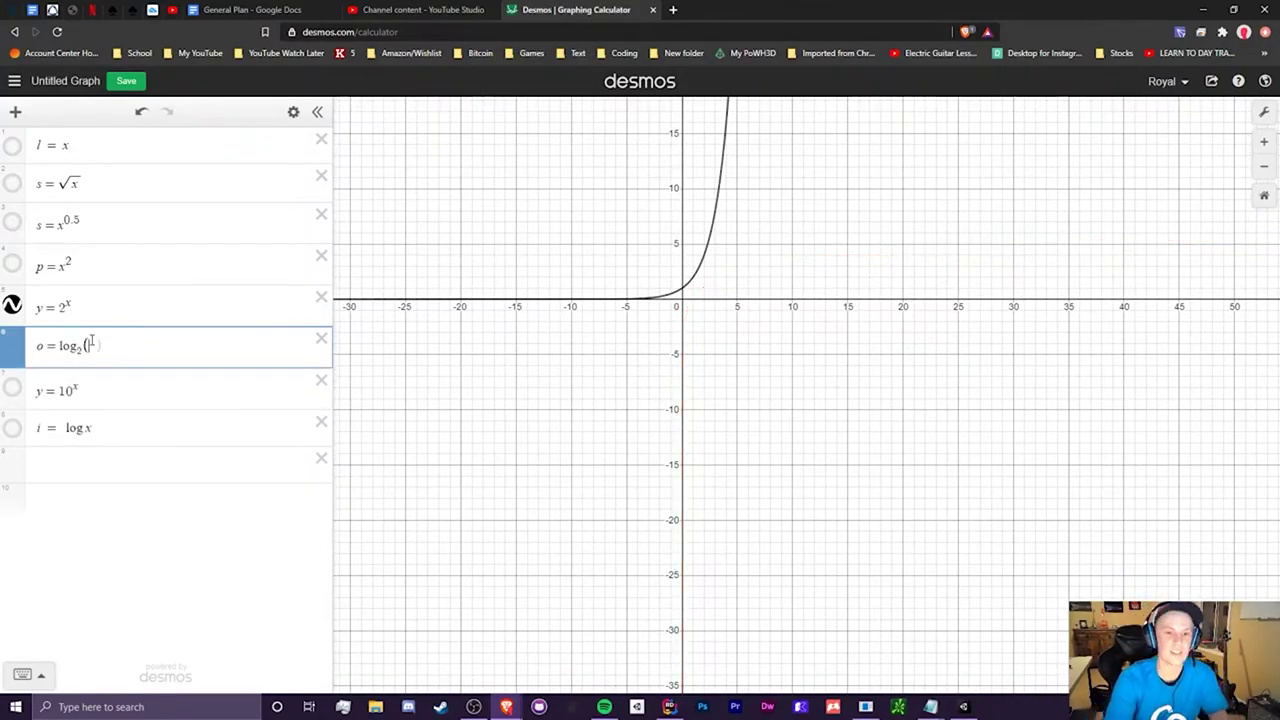
text(0)
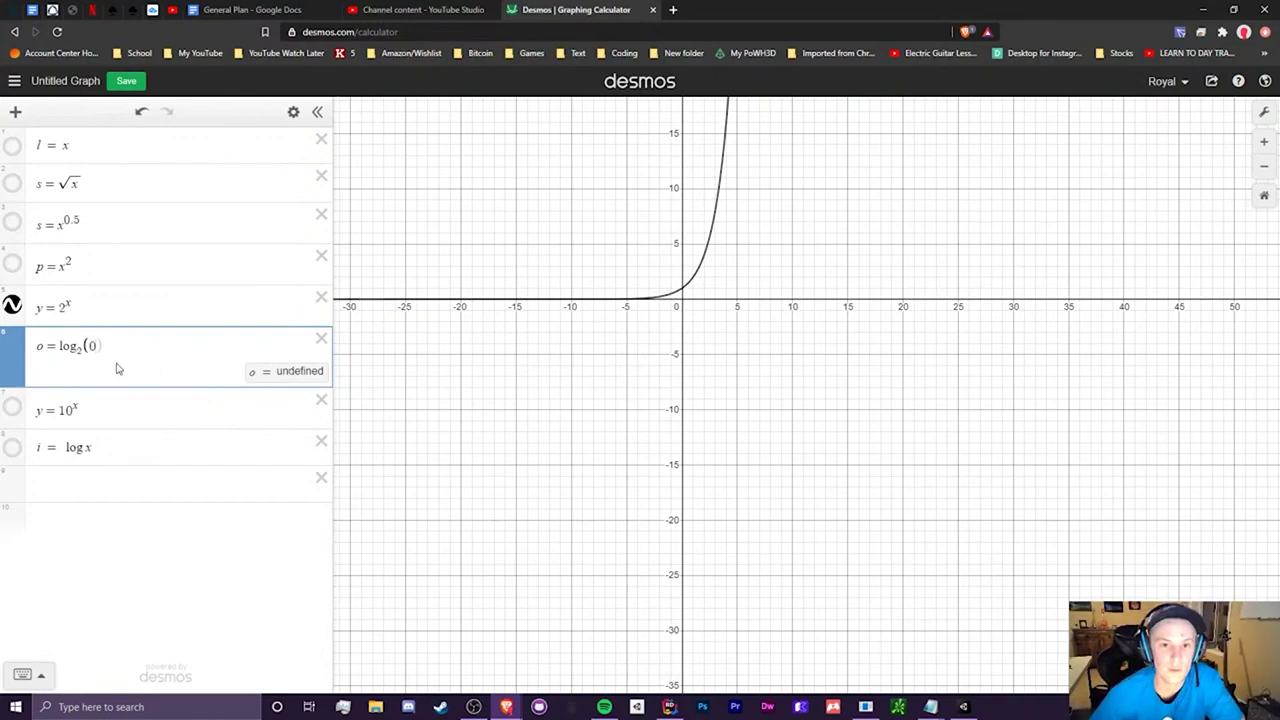
Change the logarithm's argument to x + 1, giving o = log₂(x + 1).
key(BackSpace)
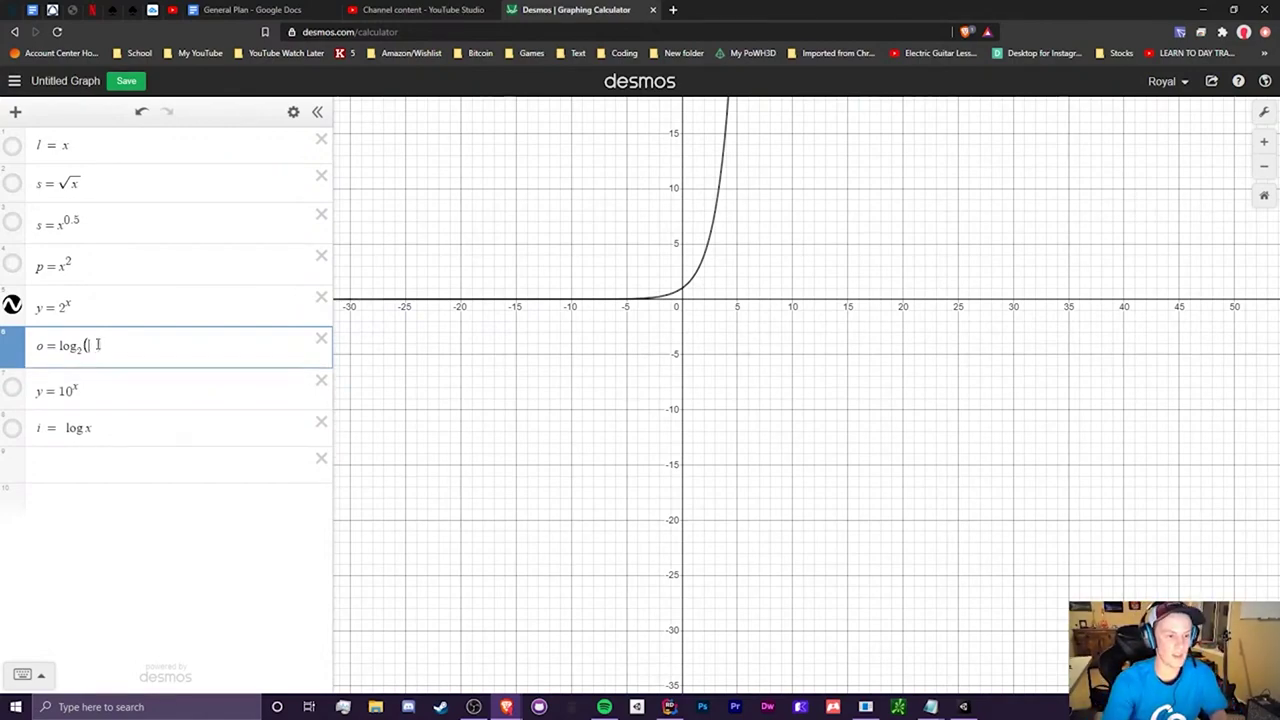
text(x )
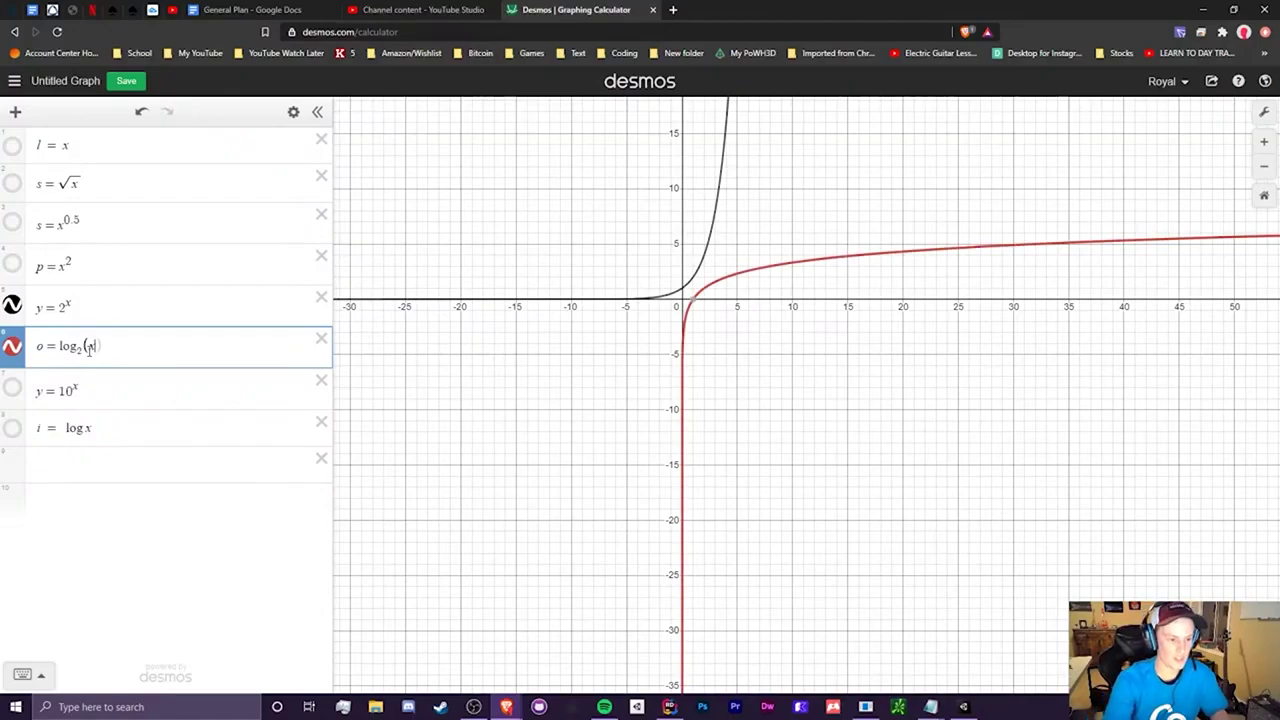
text(+ 1)
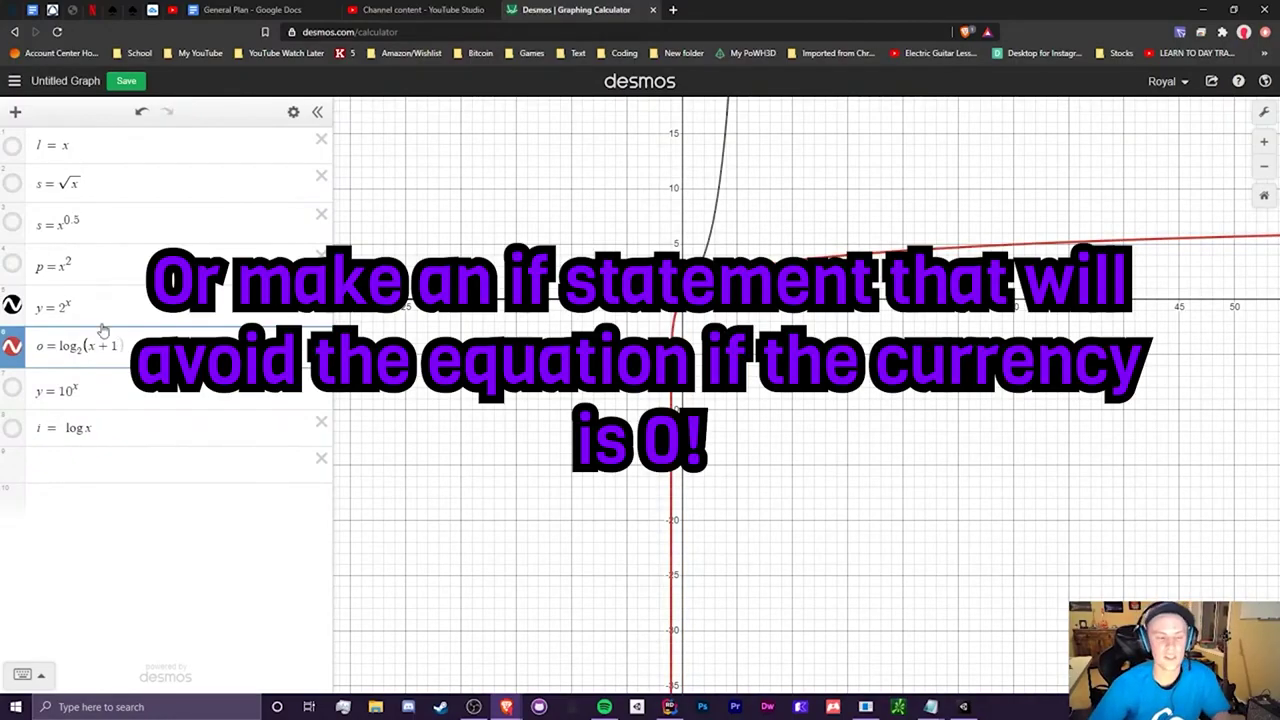
Substitute 0 for x in o = log₂(x + 1) to evaluate the shifted logarithm at zero.
click(97, 344)
key(BackSpace)
text(0)
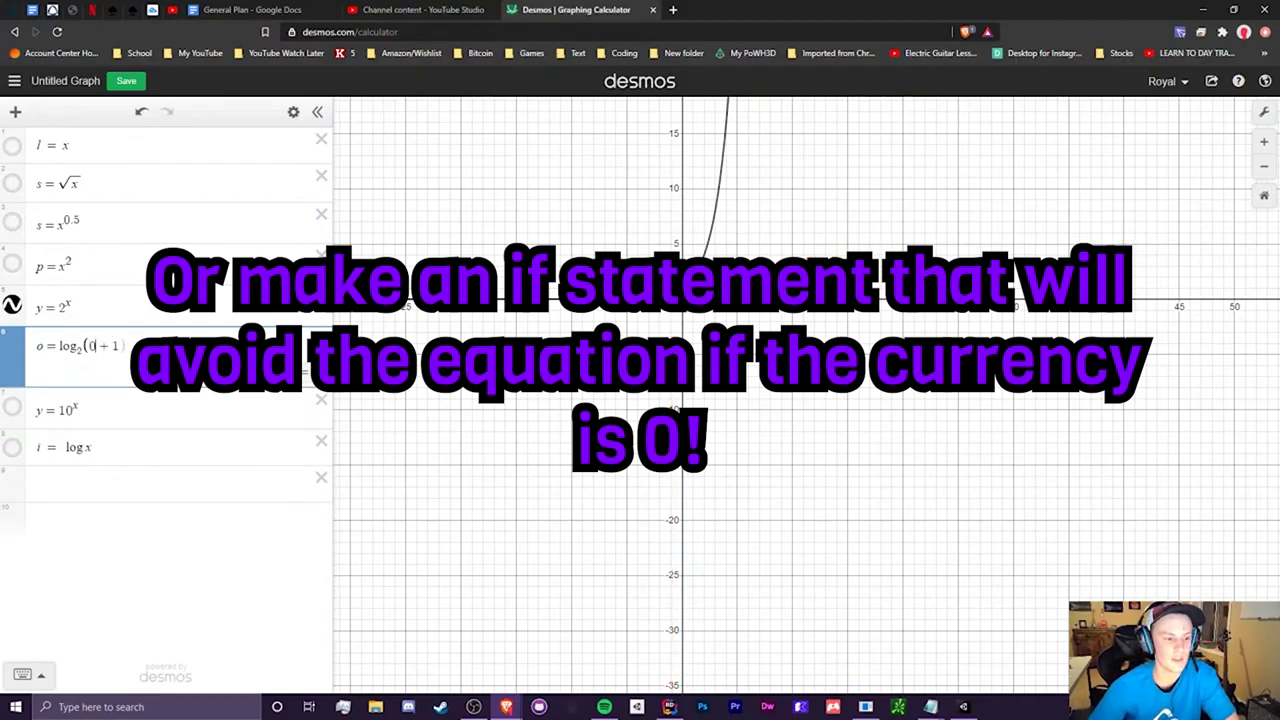
drag(129, 348, 62, 349)
click(168, 349)
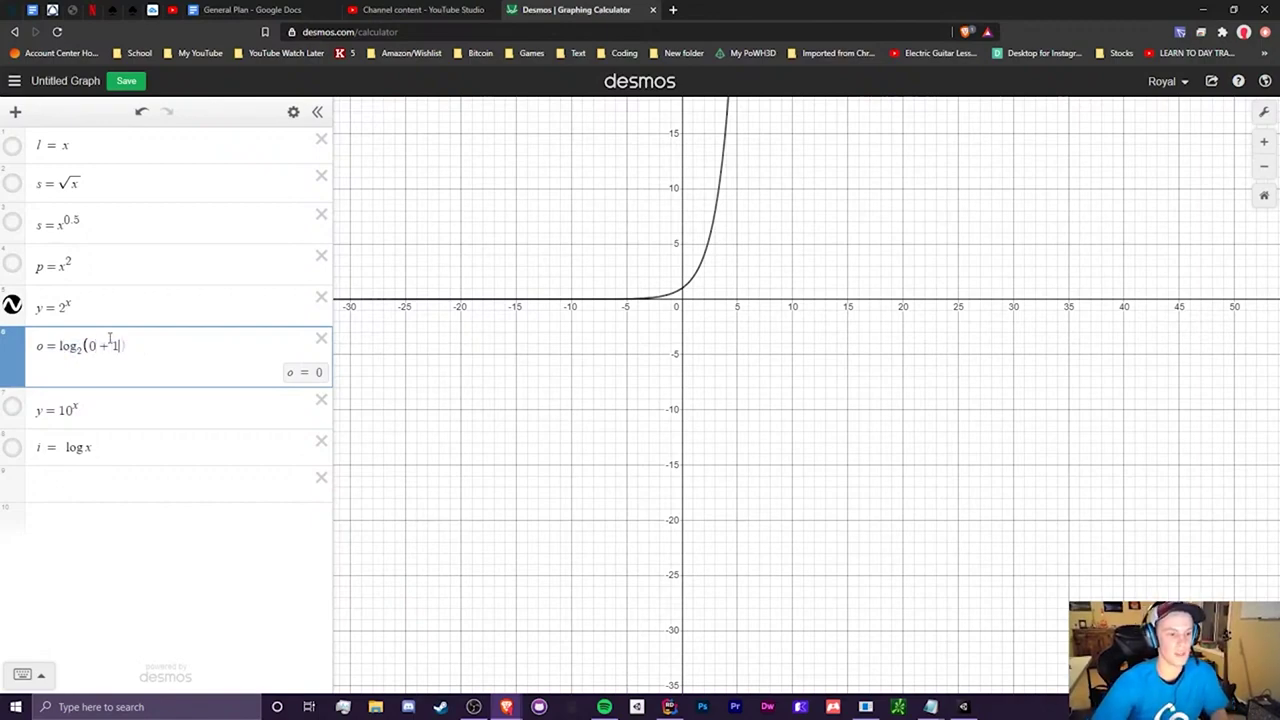
Restore the logarithm to o = log₂(x) and compare its growth with y = 2^x.
key(BackSpace)
key(BackSpace)
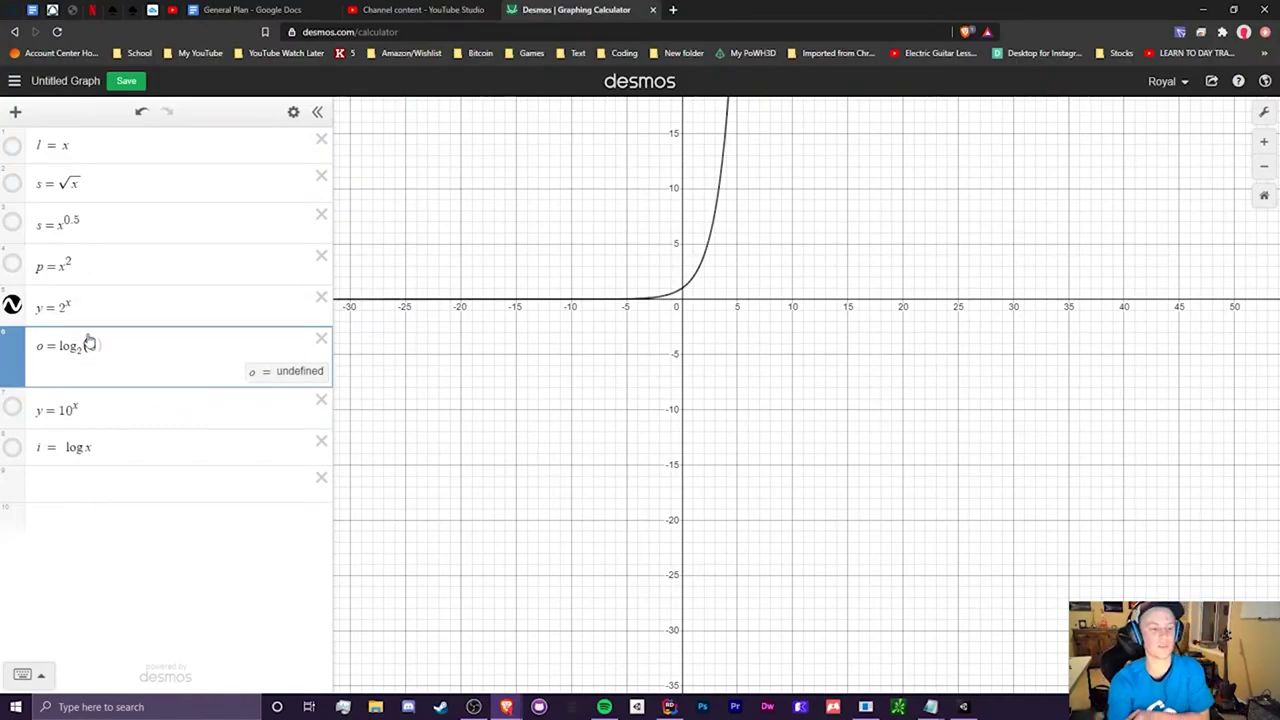
key(BackSpace)
text(x)
scroll(600, 360, down, 10)
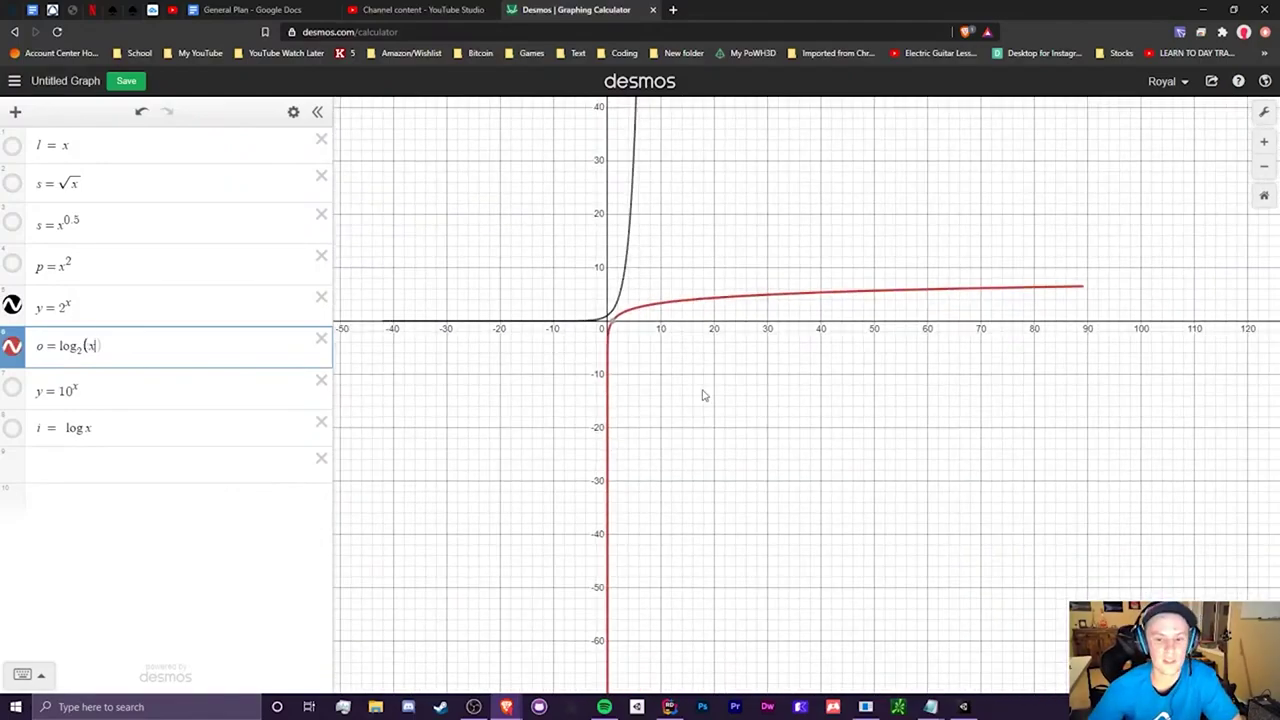
mouse_move(668, 336)
mouse_down()
mouse_move(650, 332)
mouse_move(1250, 320)
mouse_up()
drag(818, 425, 644, 400)
drag(551, 374, 716, 380)
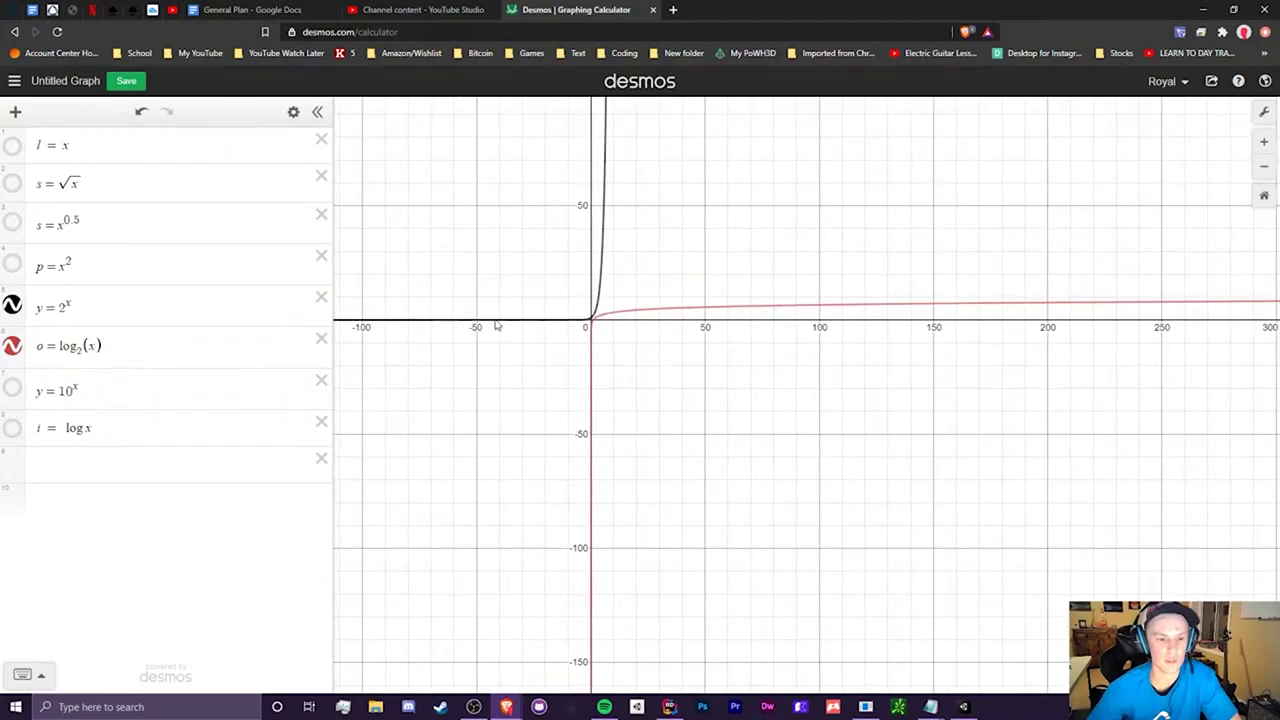
Hide y = 2^x, plot y = 10^x and i = log x, and show o = log₂(x) to compare the two logarithms.
scroll(600, 312, up, 4)
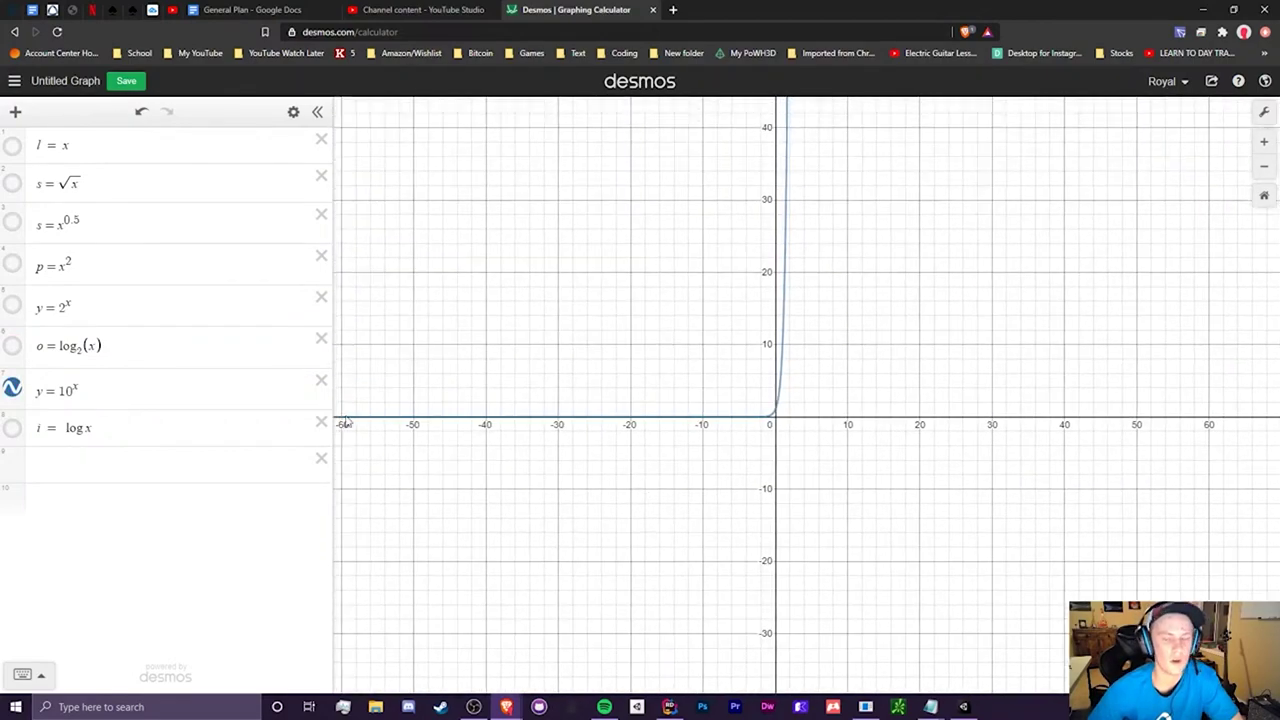
click(12, 430)
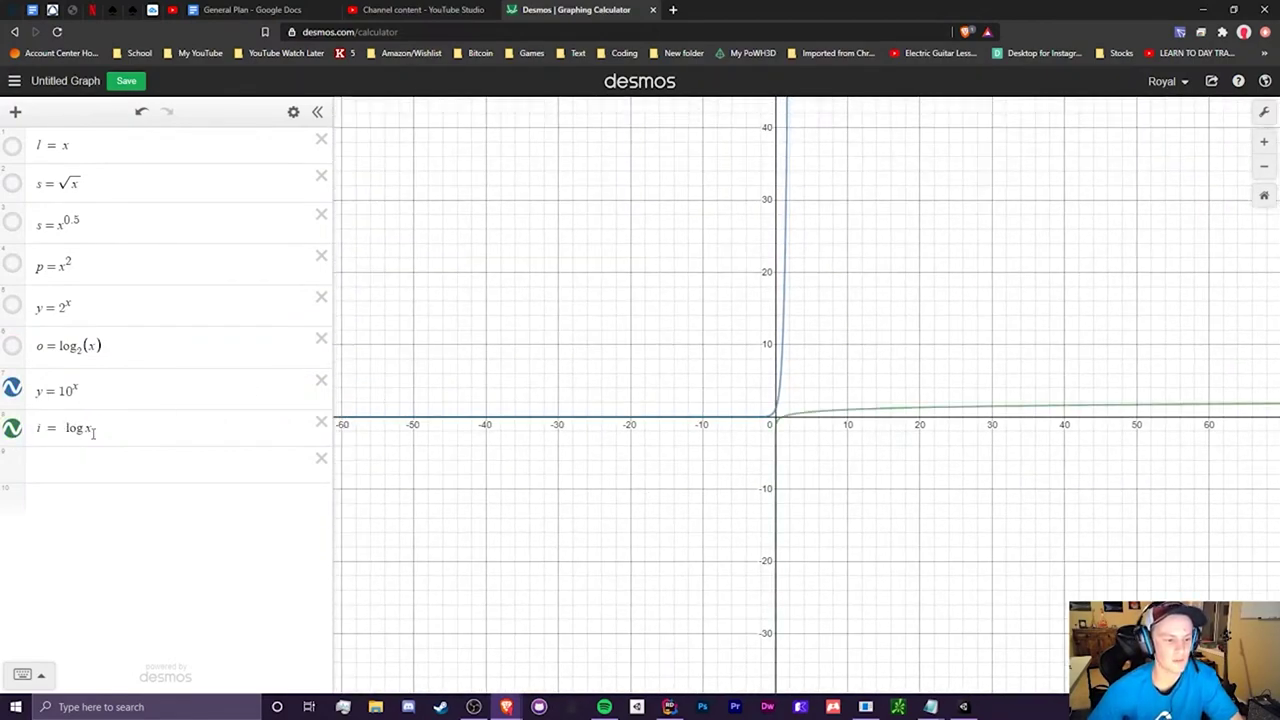
drag(66, 428, 86, 428)
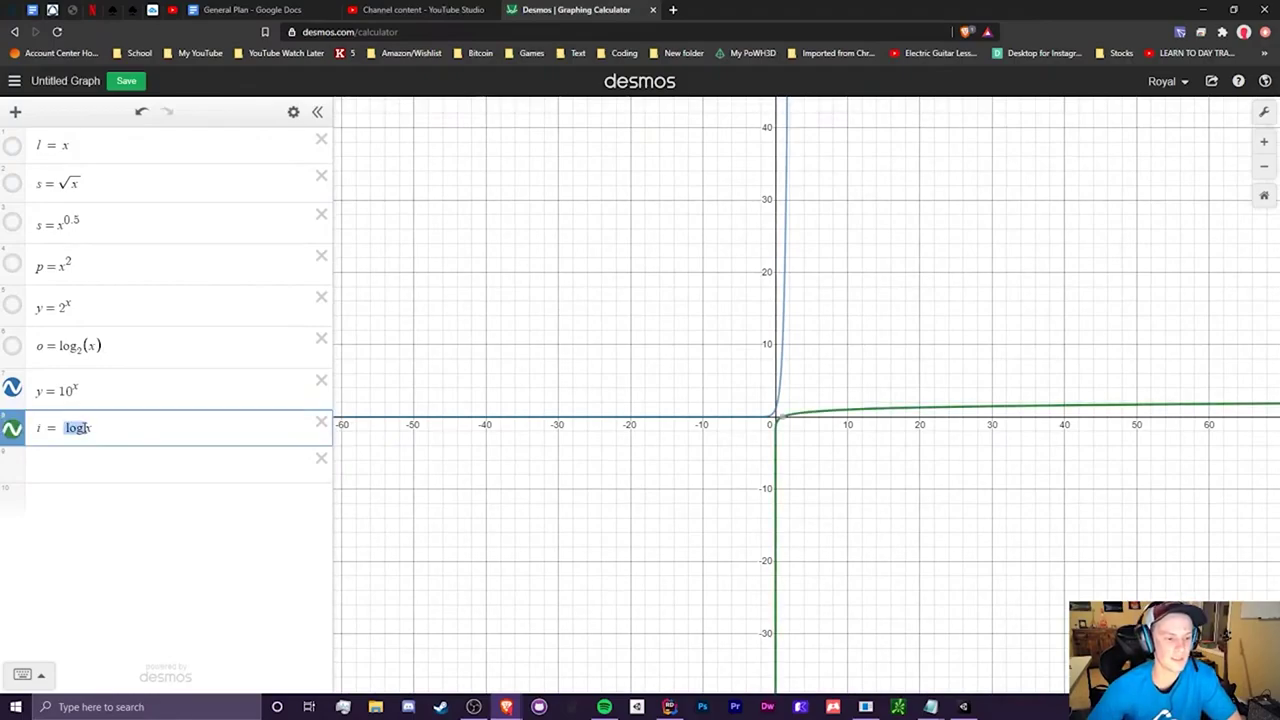
drag(60, 347, 85, 350)
key(Up)
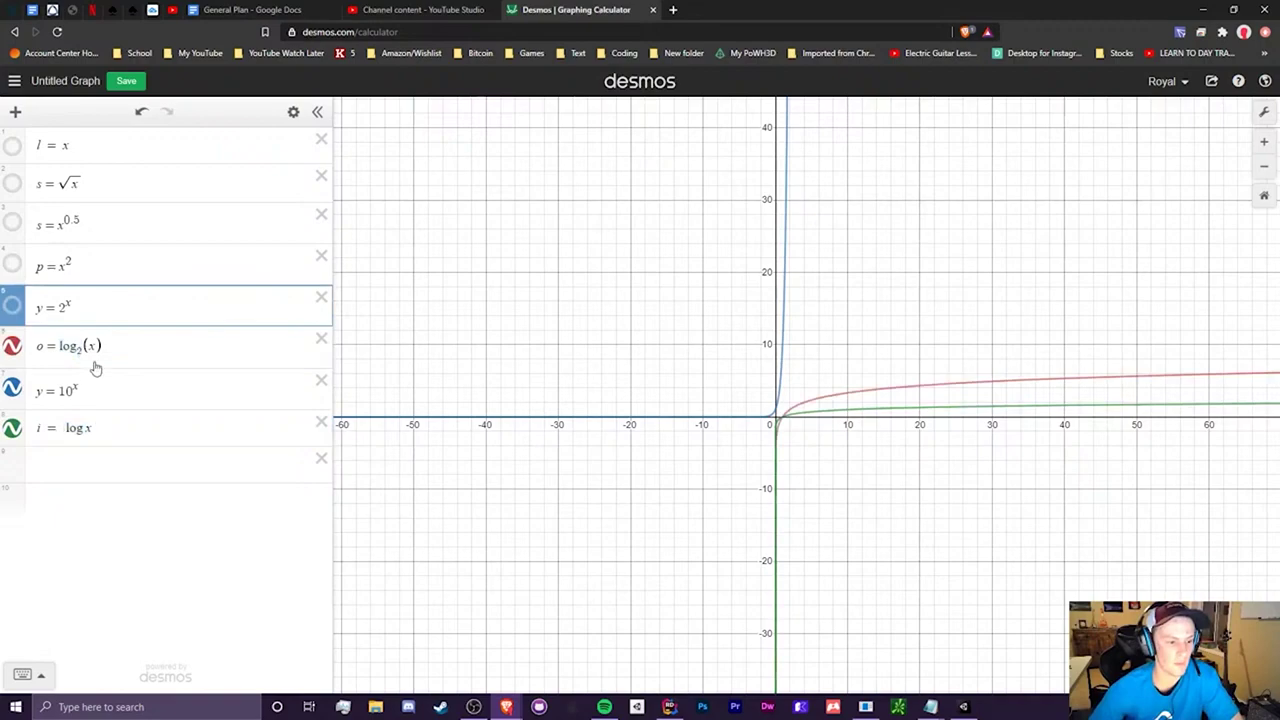
scroll(815, 434, up, 3)
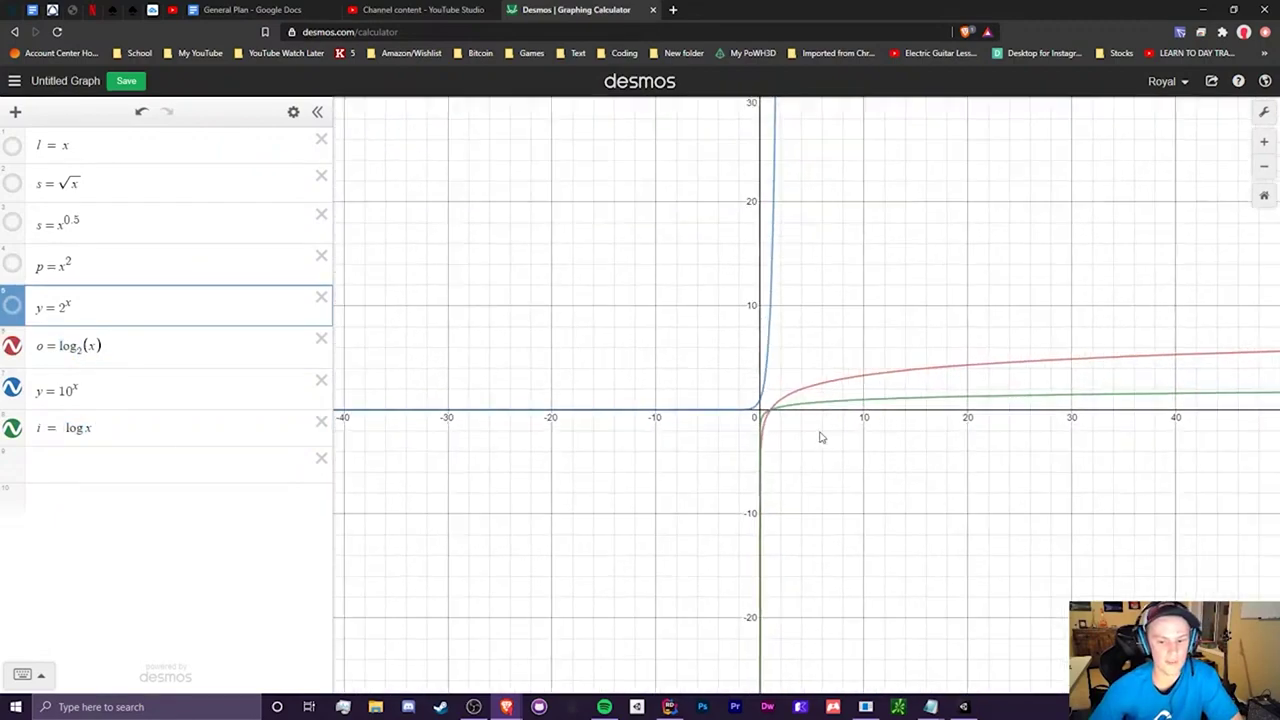
Write base 10 explicitly in i = log x so that it reads i = log₁₀x.
click(78, 430)
text(b_10)
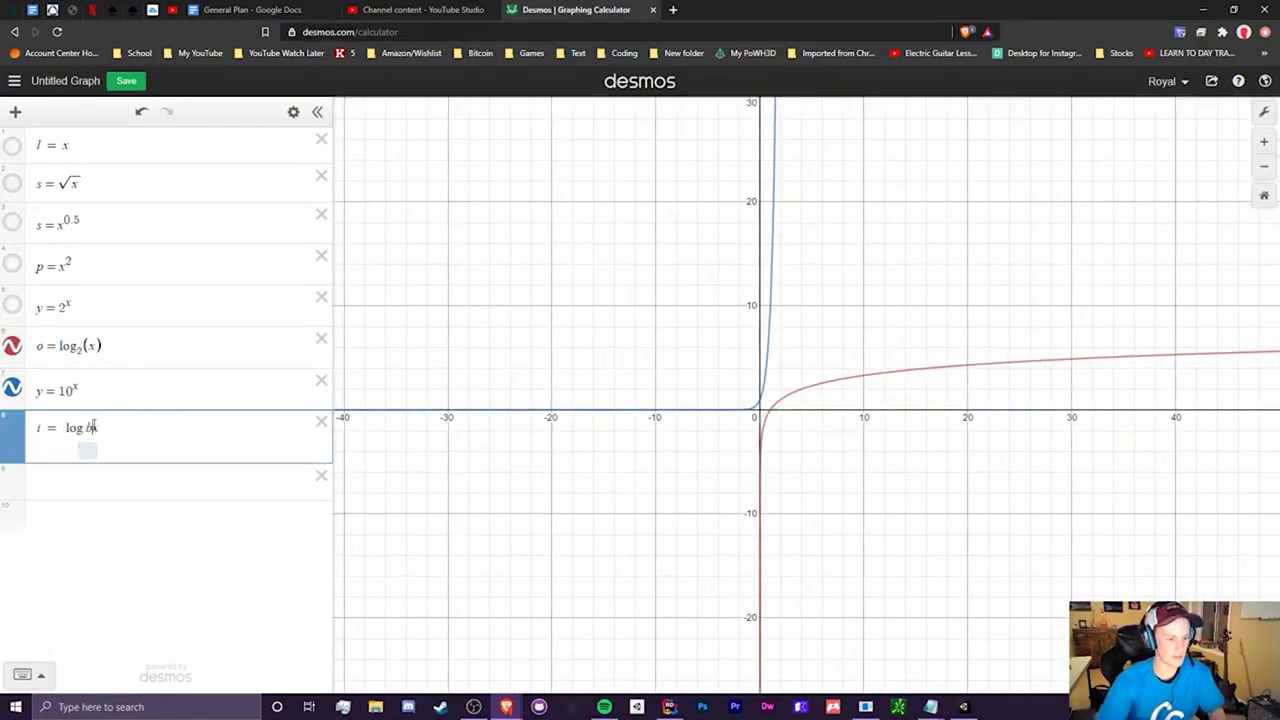
key(BackSpace)
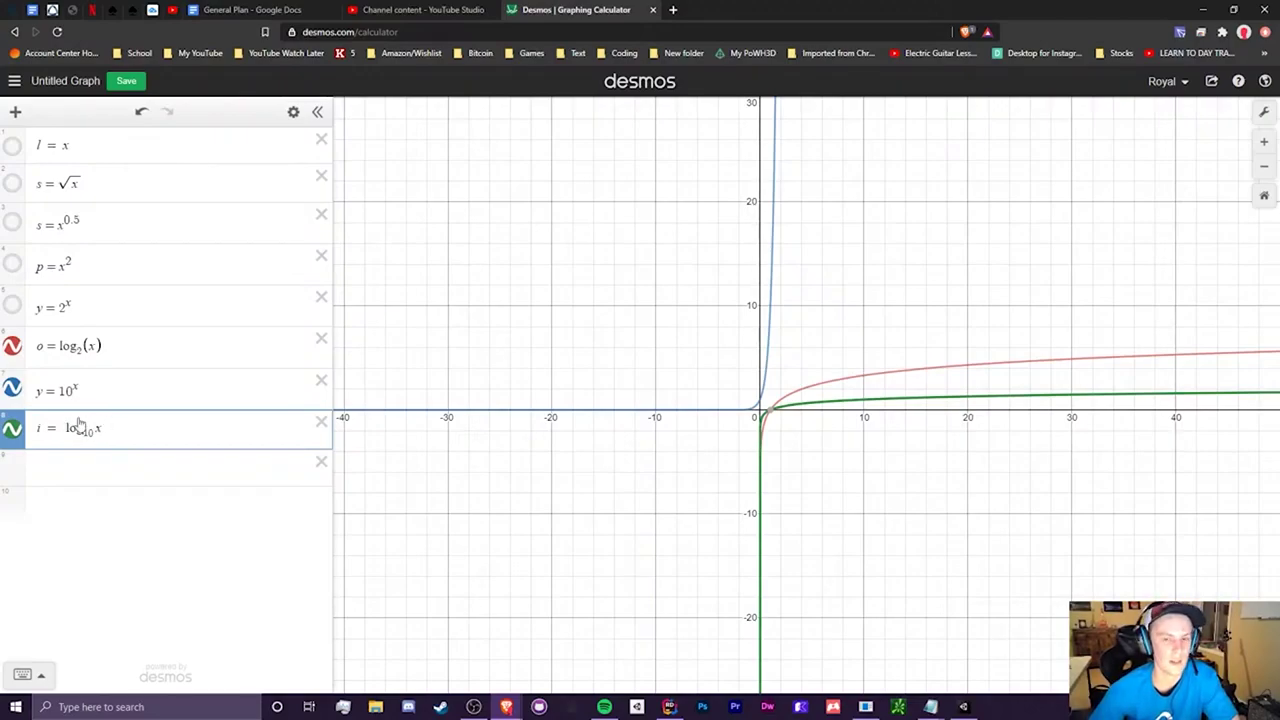
scroll(810, 420, up, 4)
scroll(808, 456, up, 2)
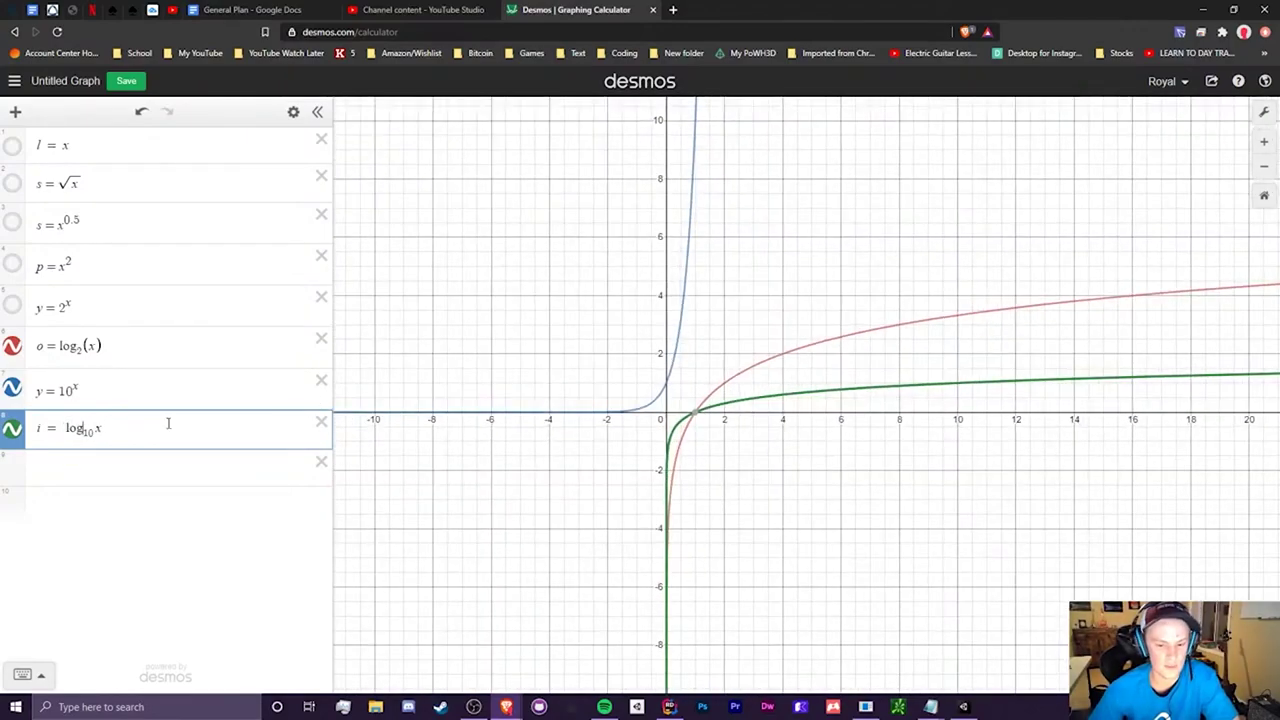
Add j = log x without a written base below i = log₁₀x to compare the two curves.
click(18, 431)
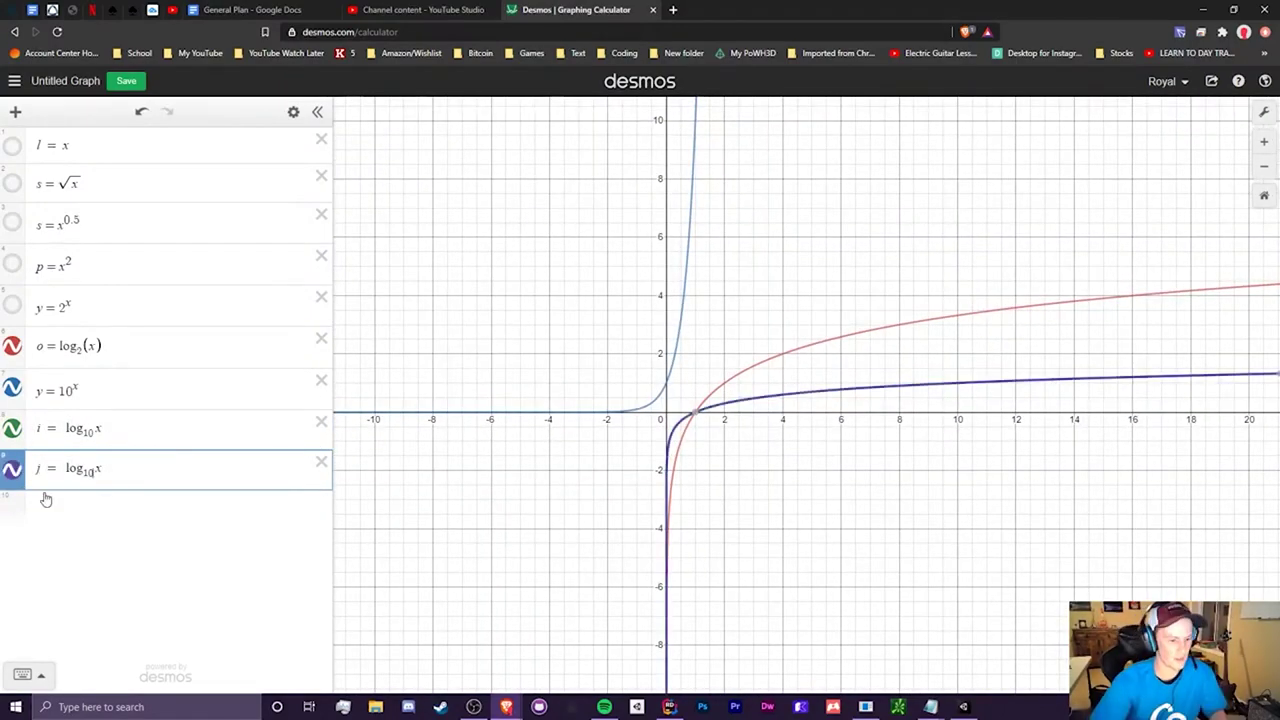
key(BackSpace)
key(BackSpace)
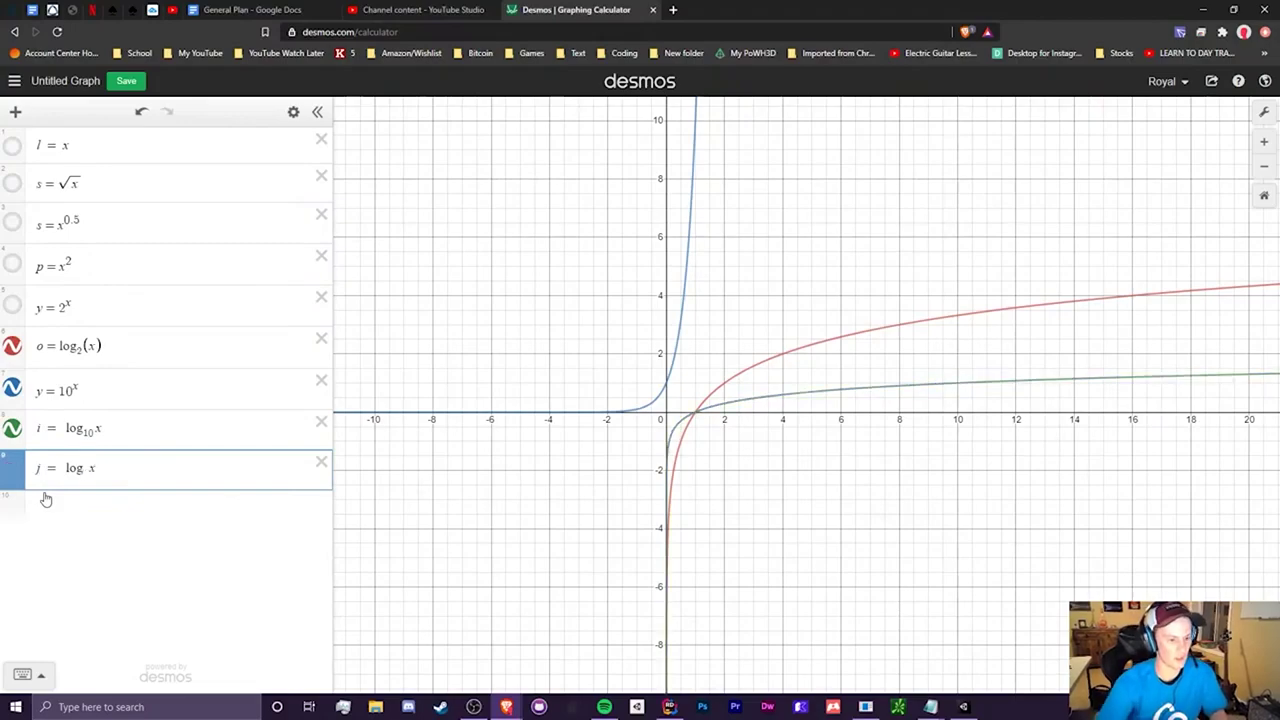
key(BackSpace)
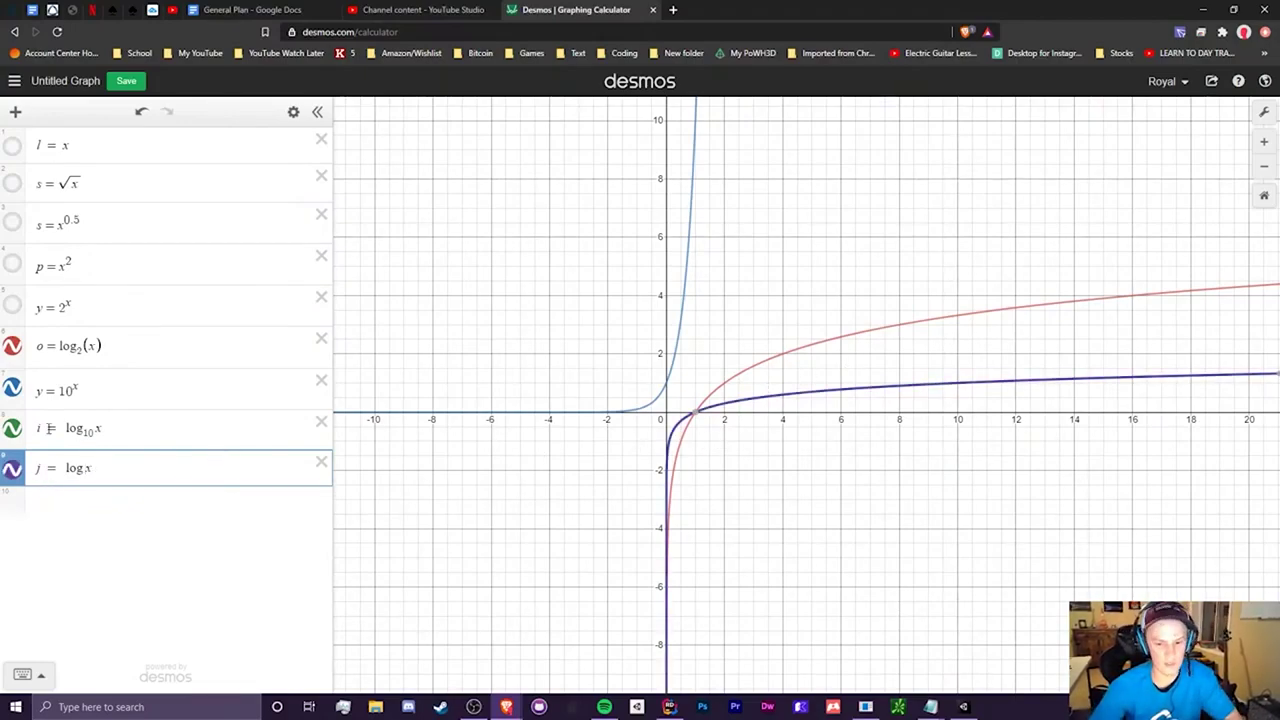
Delete the duplicate expression j = log x and highlight the base 10 in i = log₁₀x.
click(10, 469)
click(10, 469)
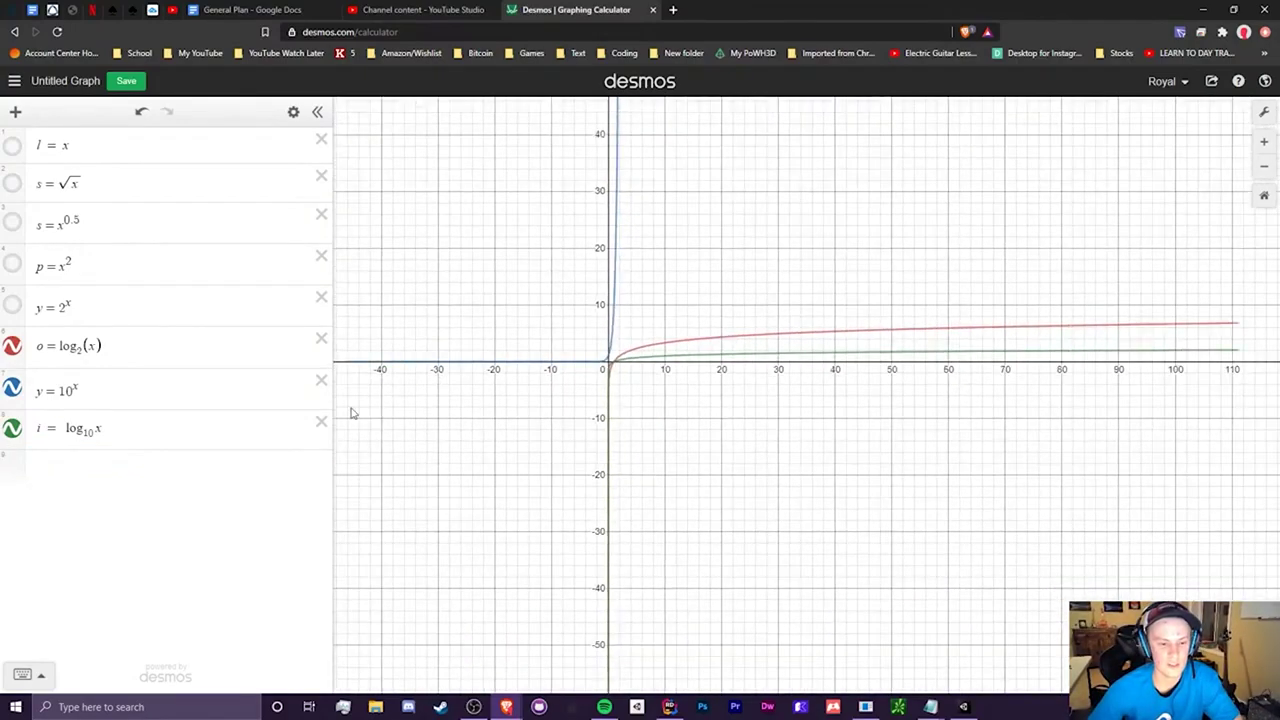
drag(95, 434, 86, 435)
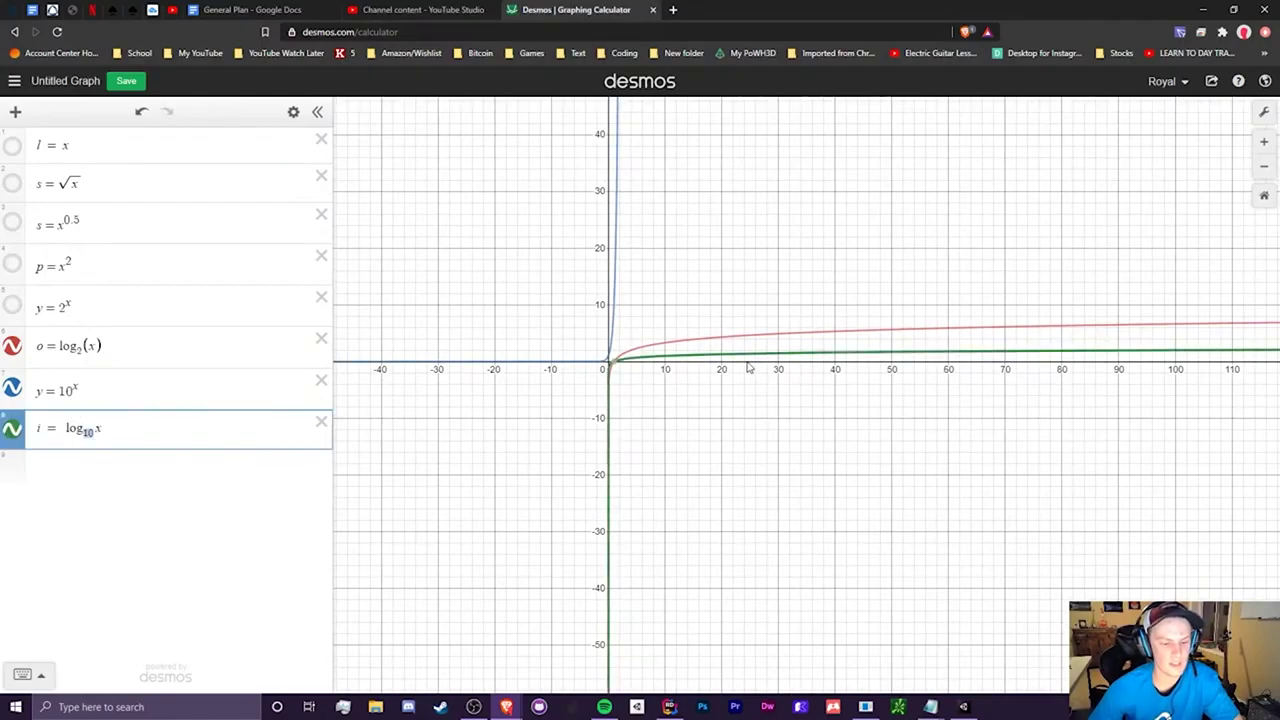
mouse_move(672, 359)
mouse_down()
mouse_move(633, 361)
mouse_move(744, 347)
mouse_up()
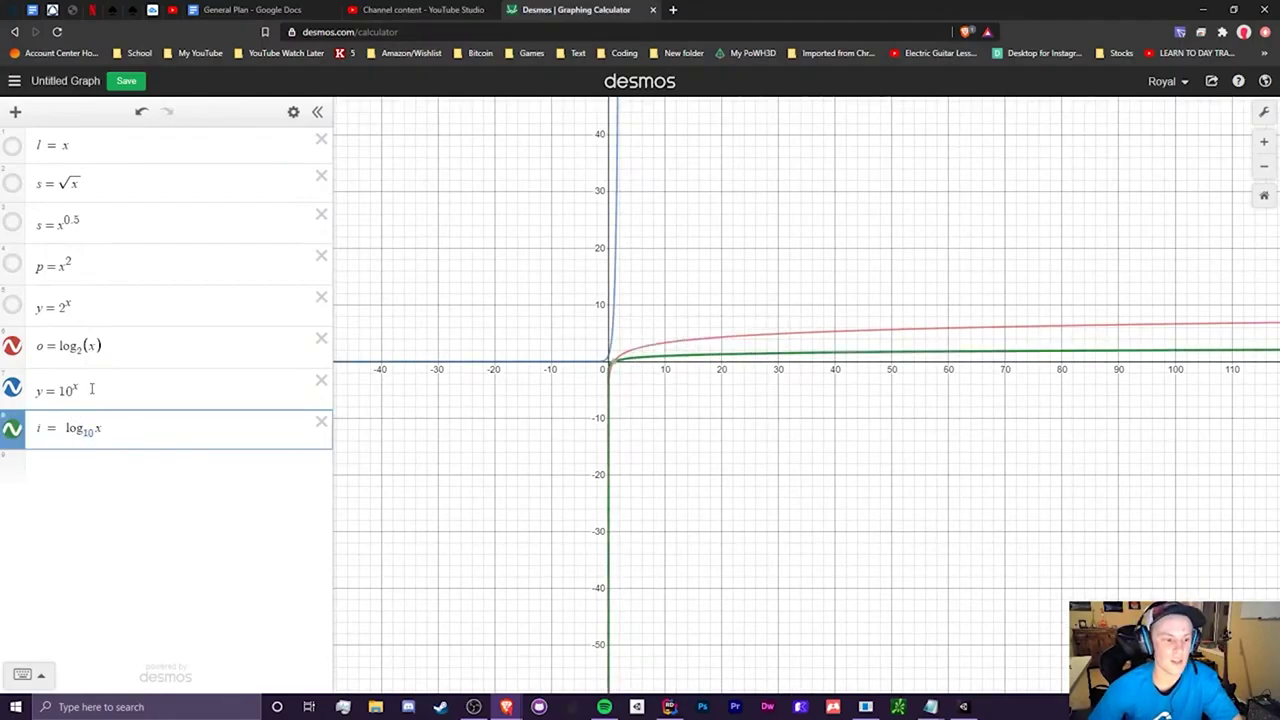
Show y = 2^x again and compare both exponential curves with o = log₂(x) and i = log₁₀x.
click(91, 389)
scroll(603, 355, up, 3)
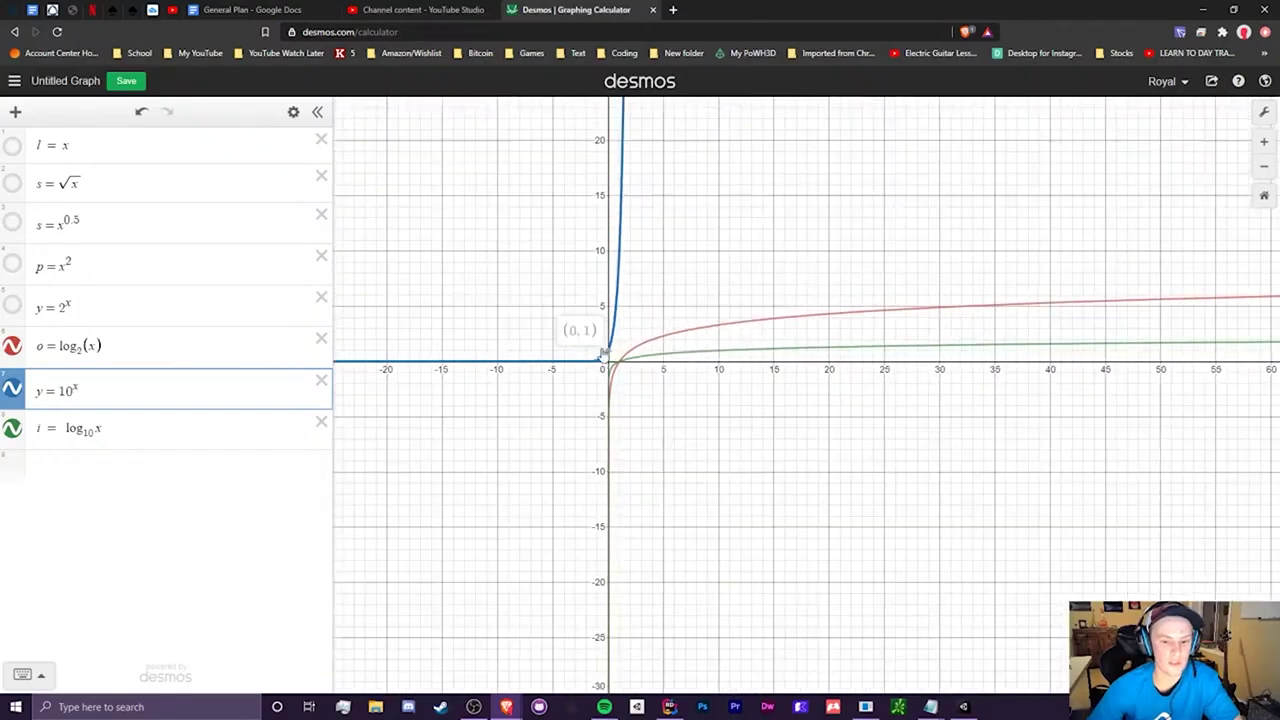
scroll(603, 355, up, 2)
click(12, 304)
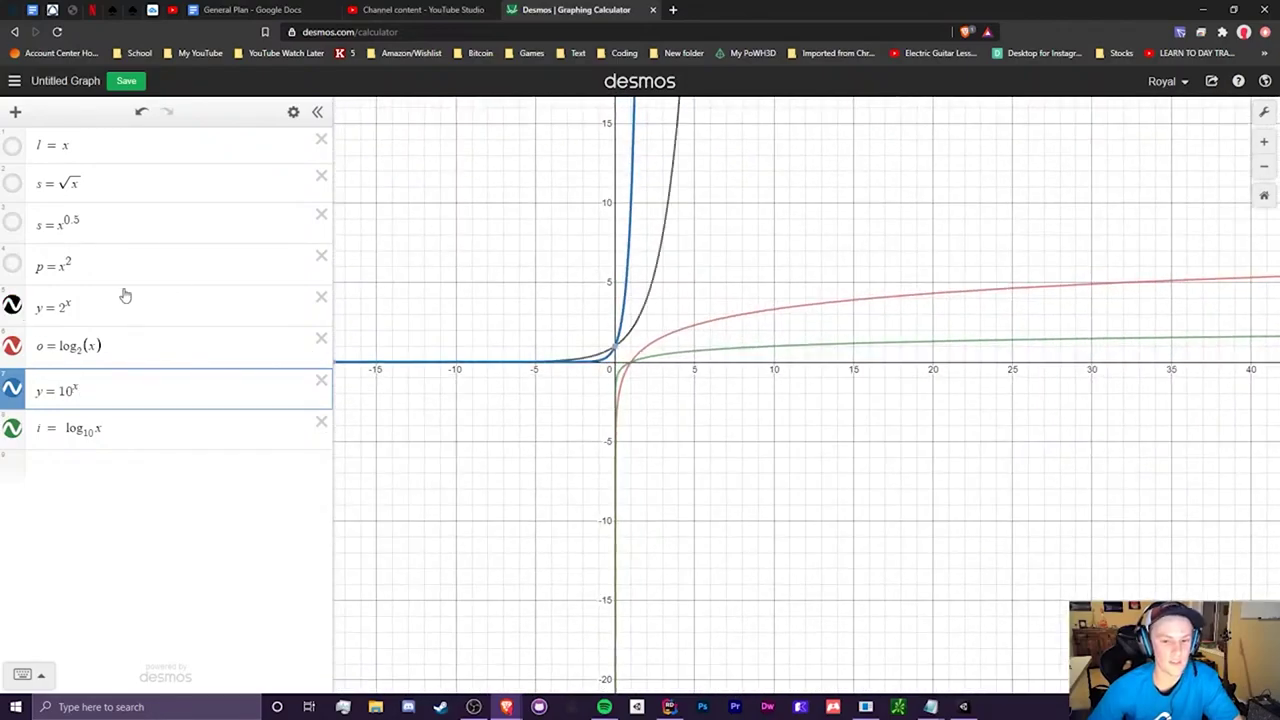
scroll(675, 298, down, 2)
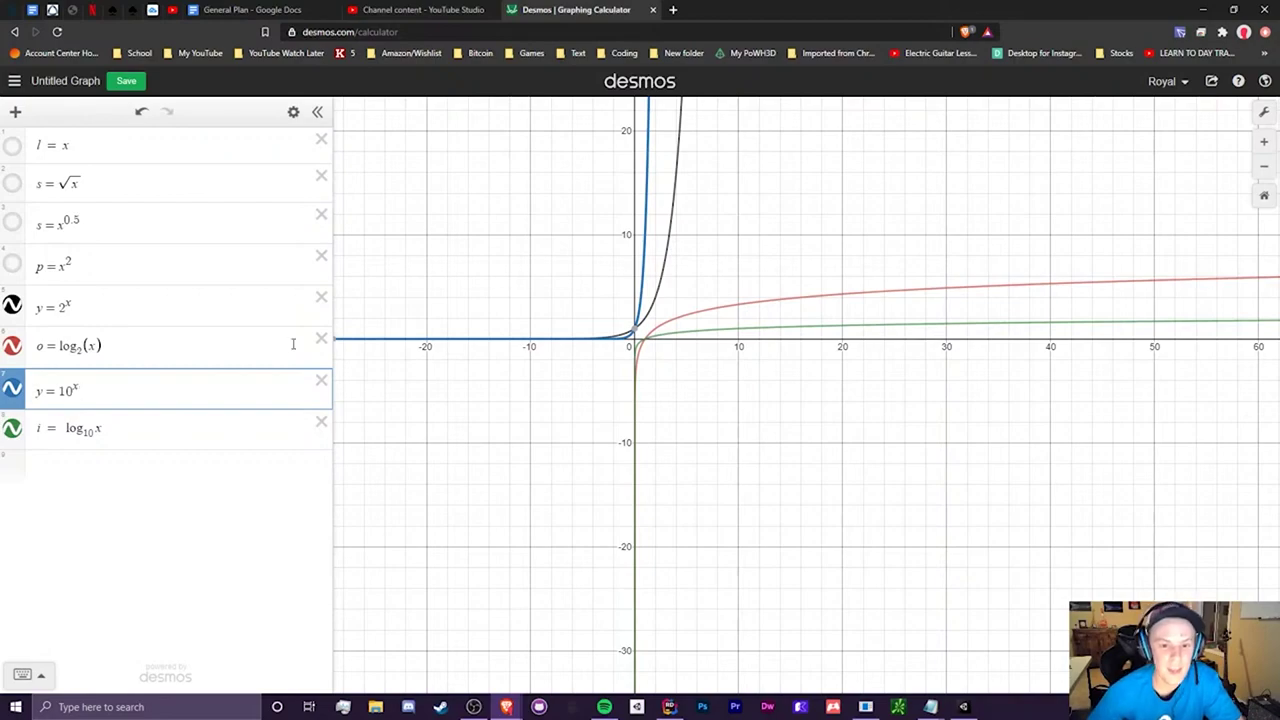
click(109, 312)
click(114, 430)
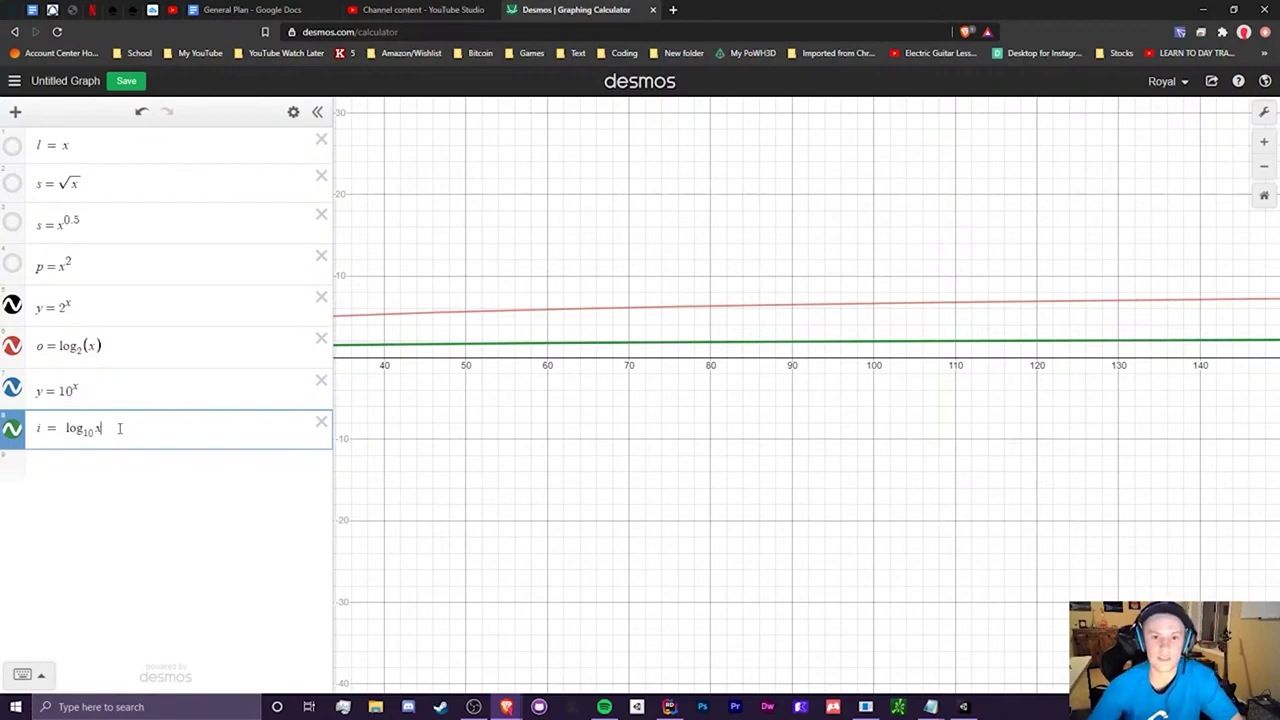
Evaluate i = log₁₀(10^20) and restore the expression to i = log₁₀(x).
mouse_move(103, 429)
mouse_down()
mouse_move(64, 429)
mouse_move(111, 429)
mouse_up()
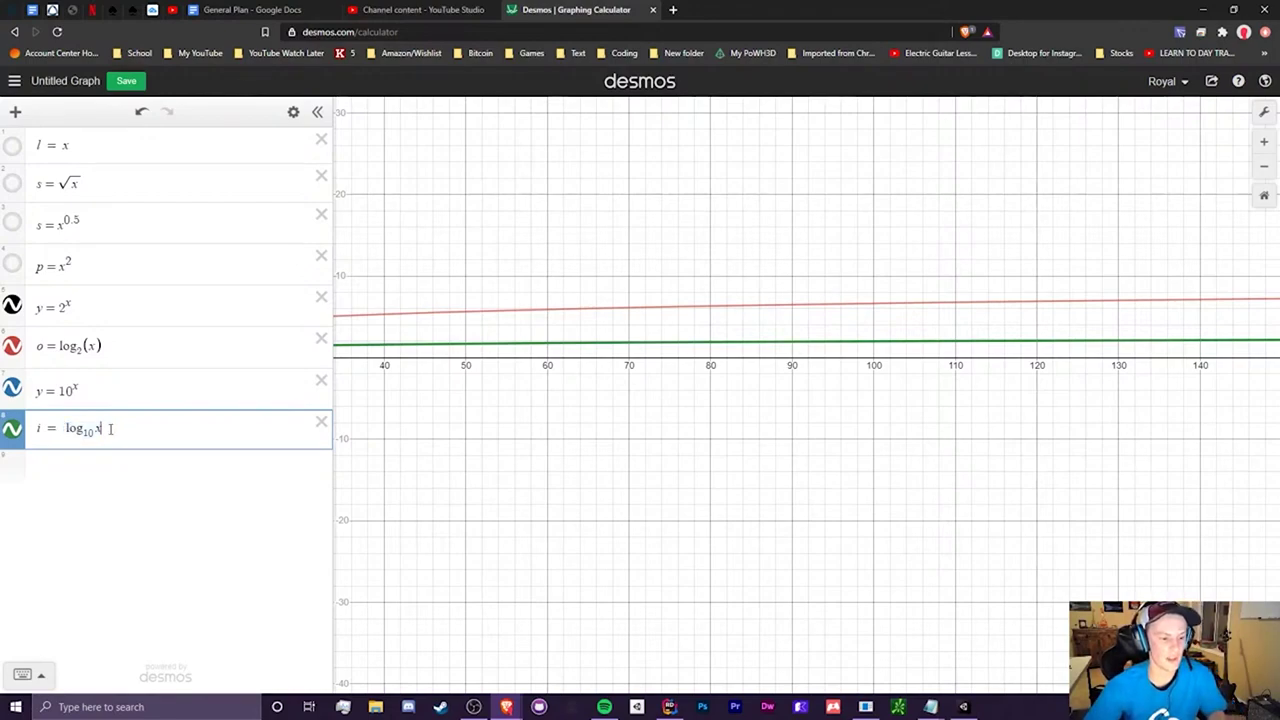
key(BackSpace)
text((10)
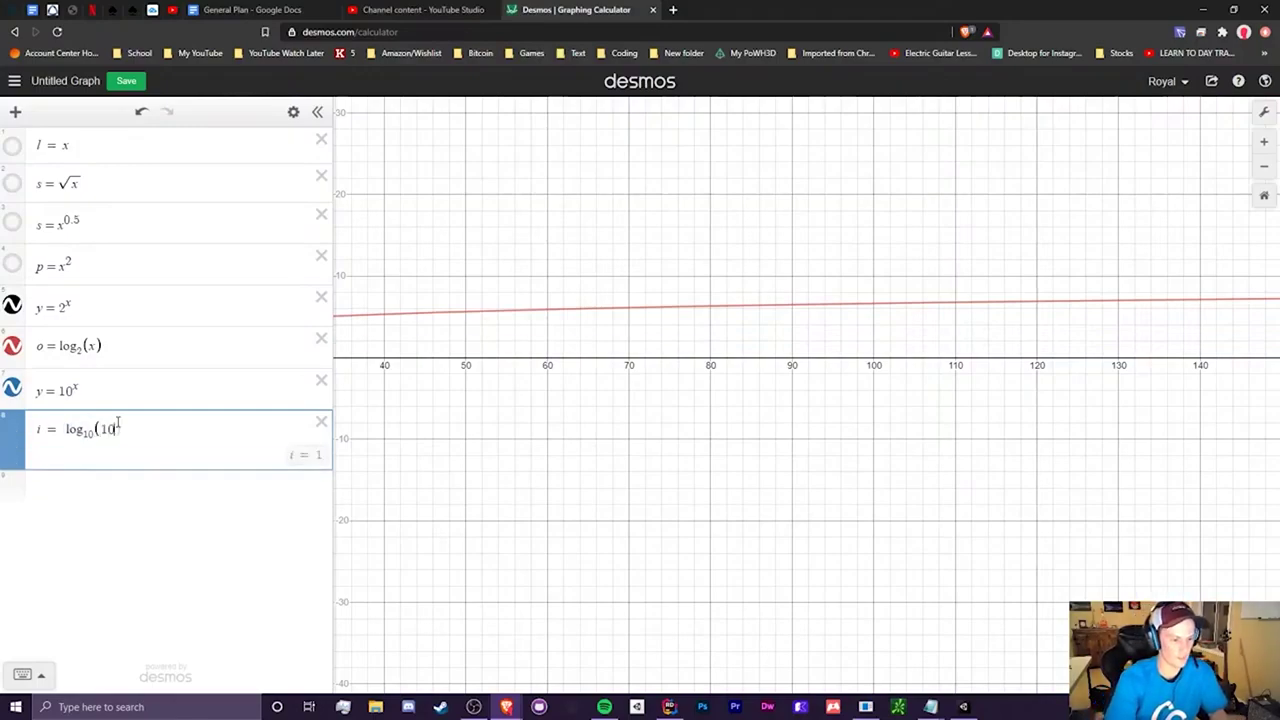
text(^20)
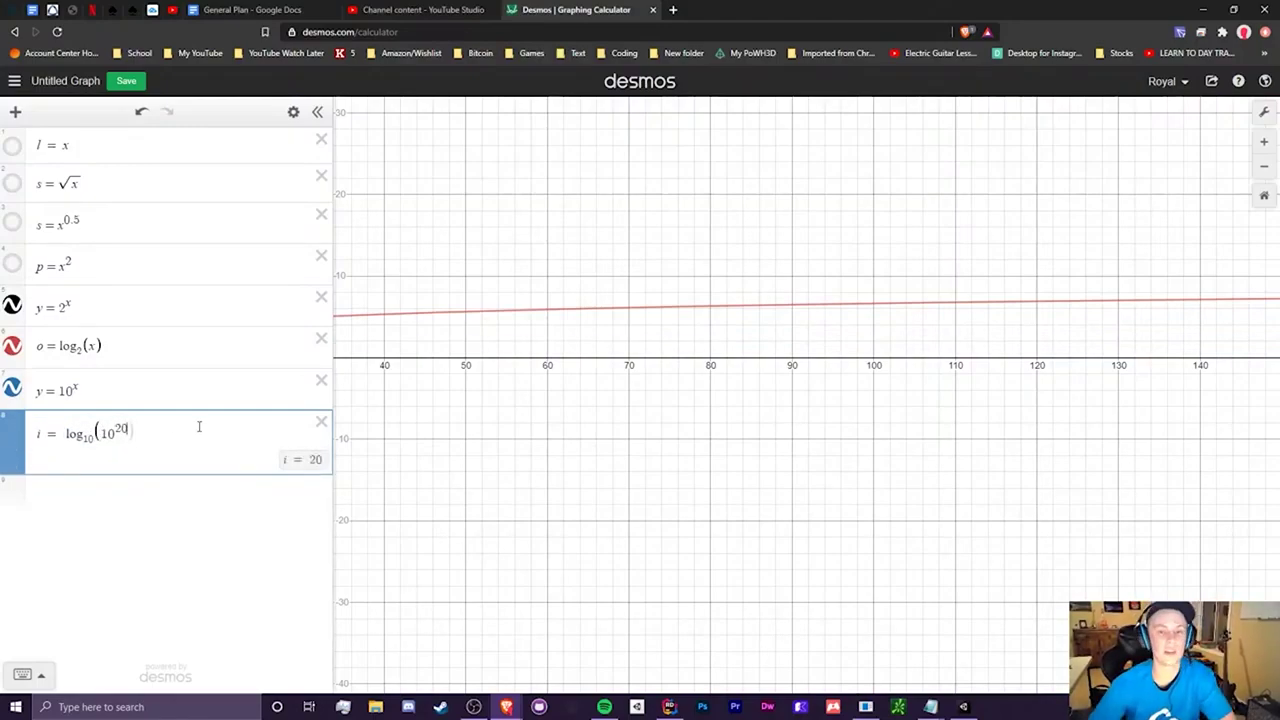
drag(130, 429, 101, 430)
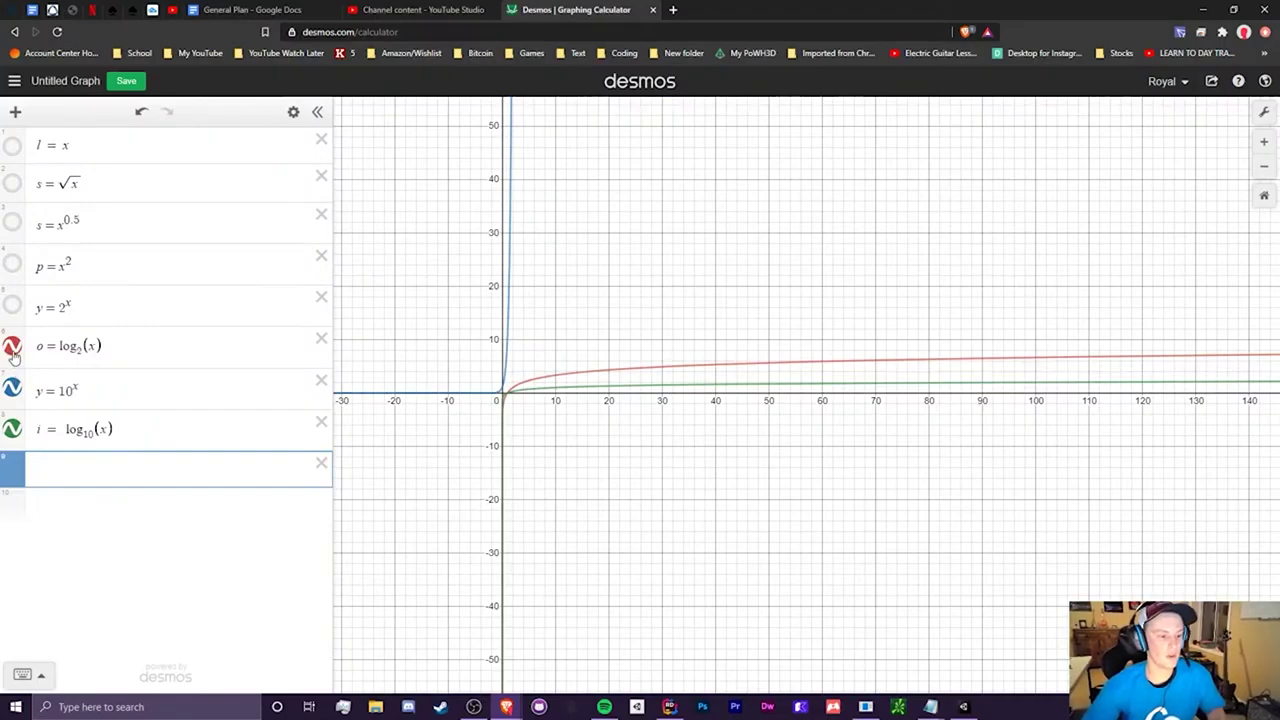
Hide the curves o = log₂(x), y = 10^x and i = log₁₀(x).
click(12, 346)
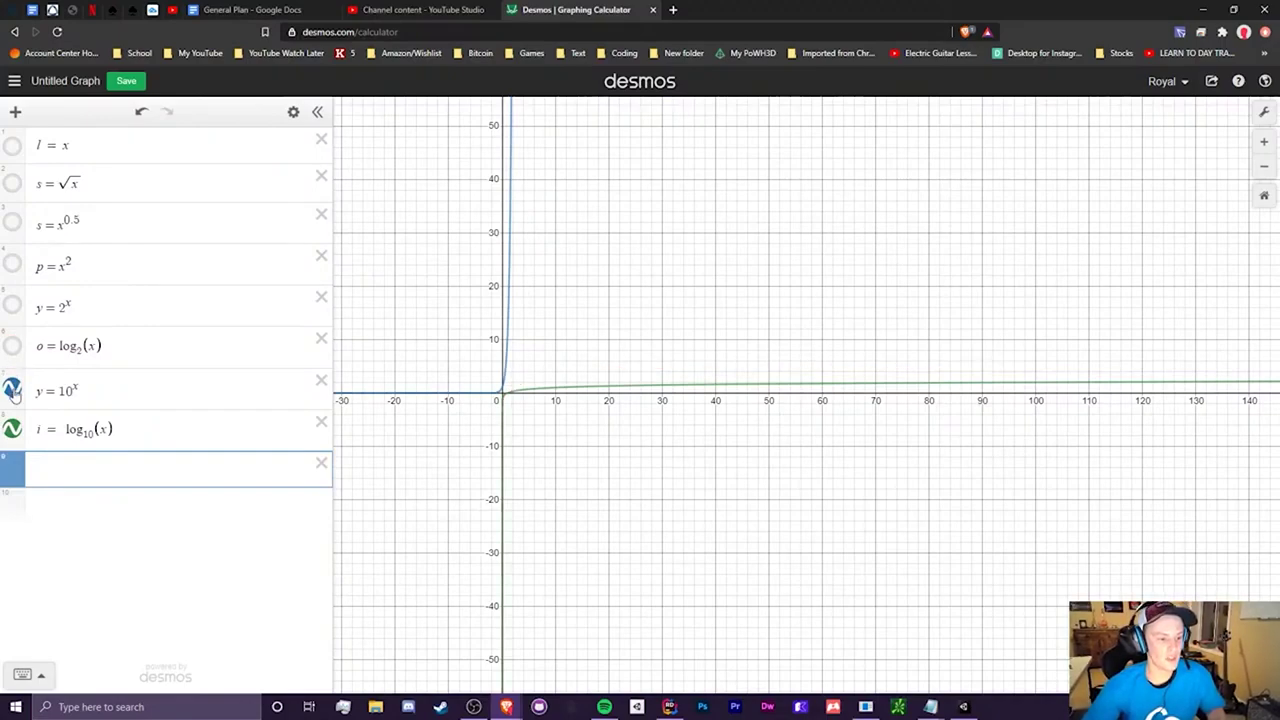
click(12, 390)
click(12, 428)
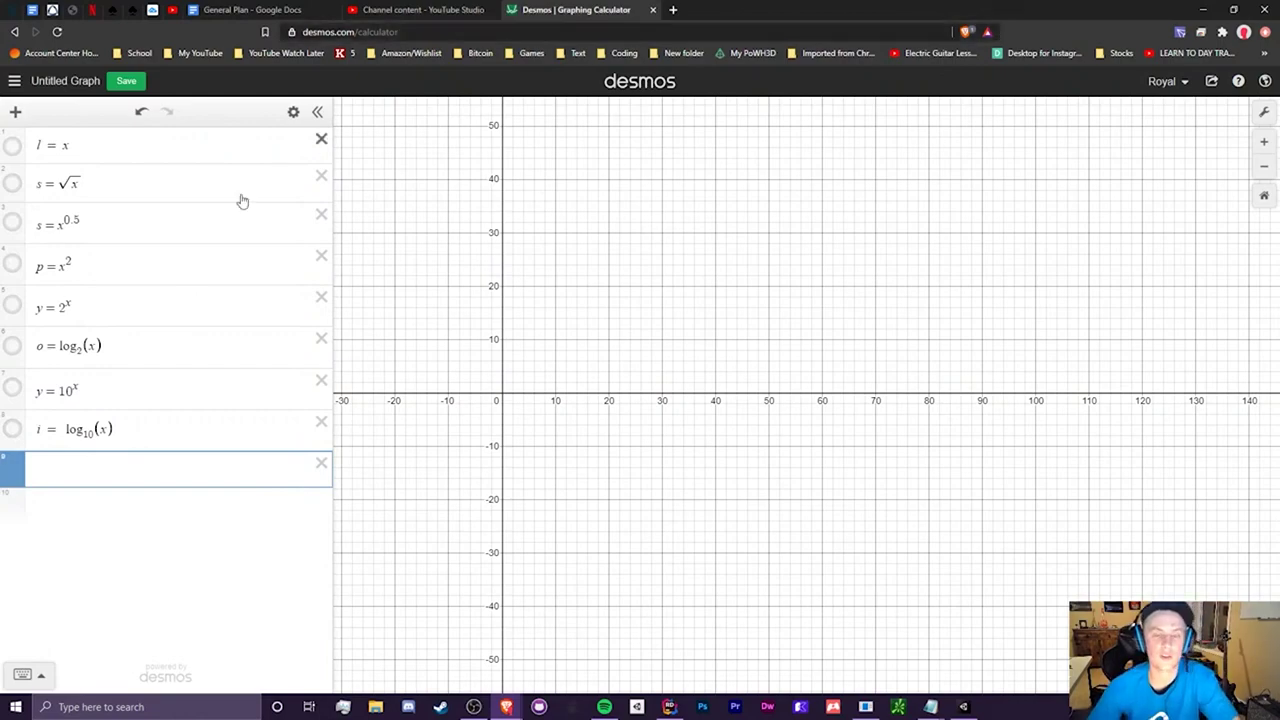
click(345, 32)
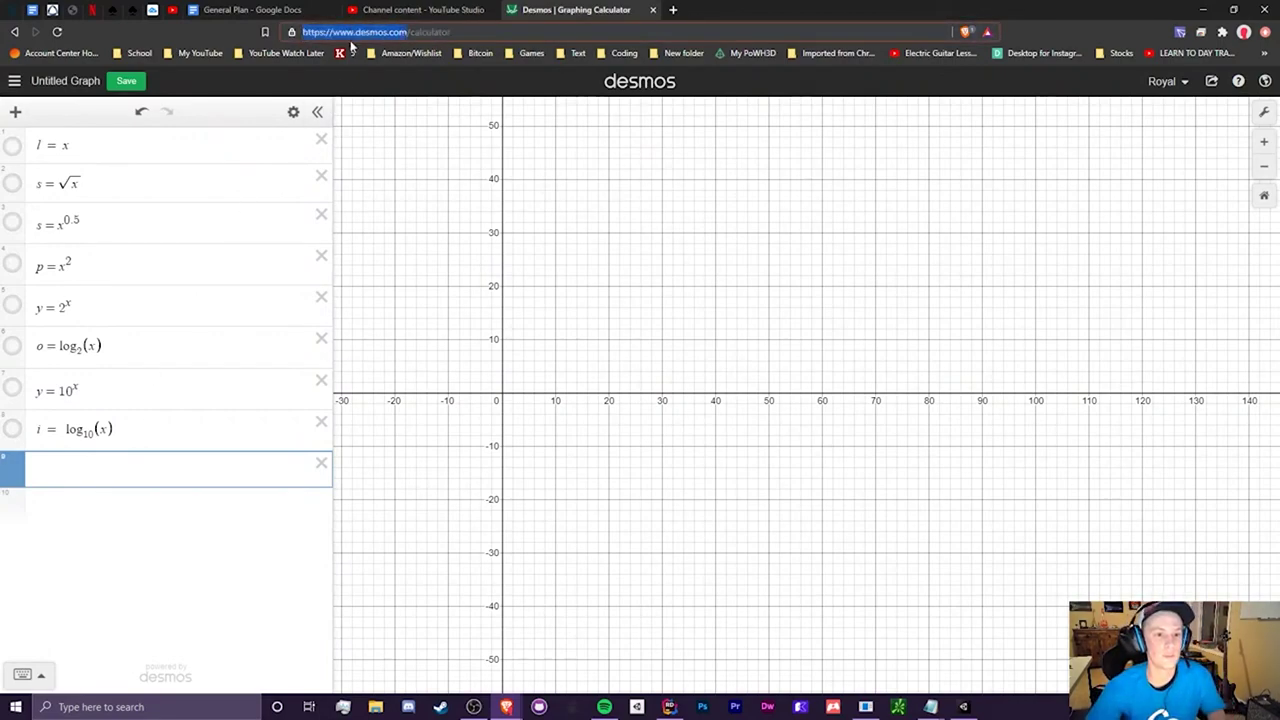
click(278, 72)
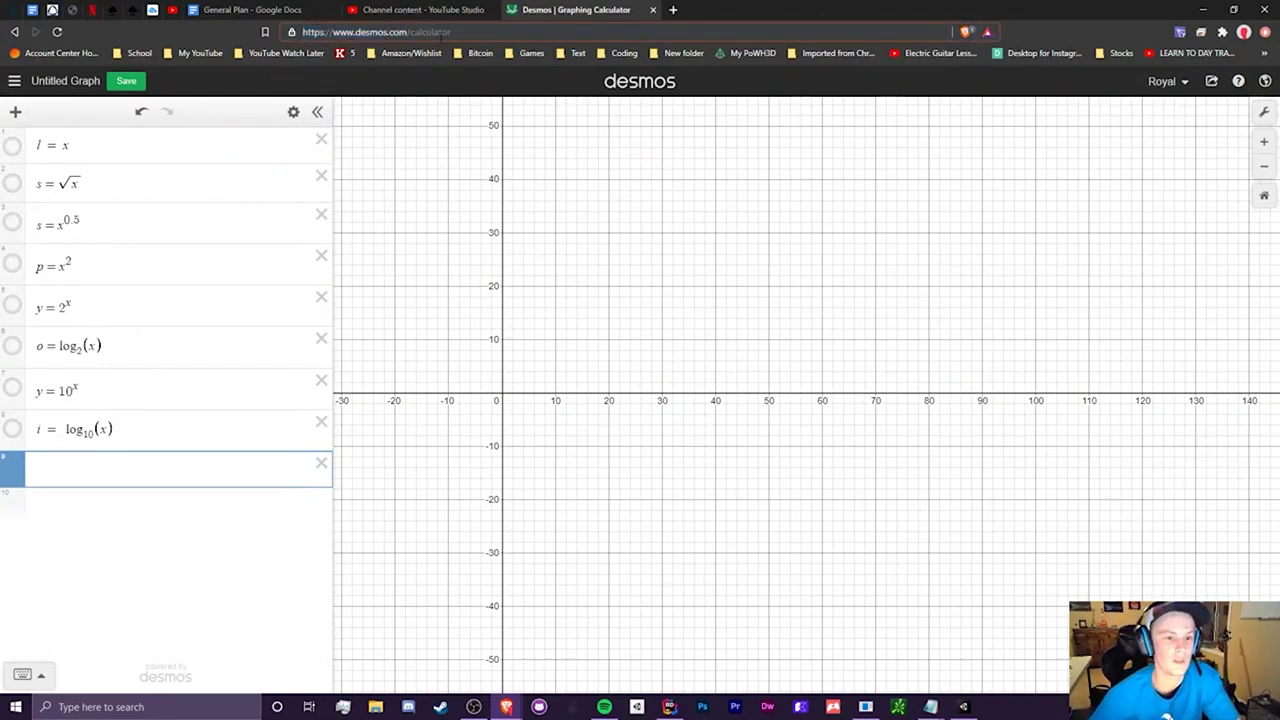
drag(452, 33, 330, 29)
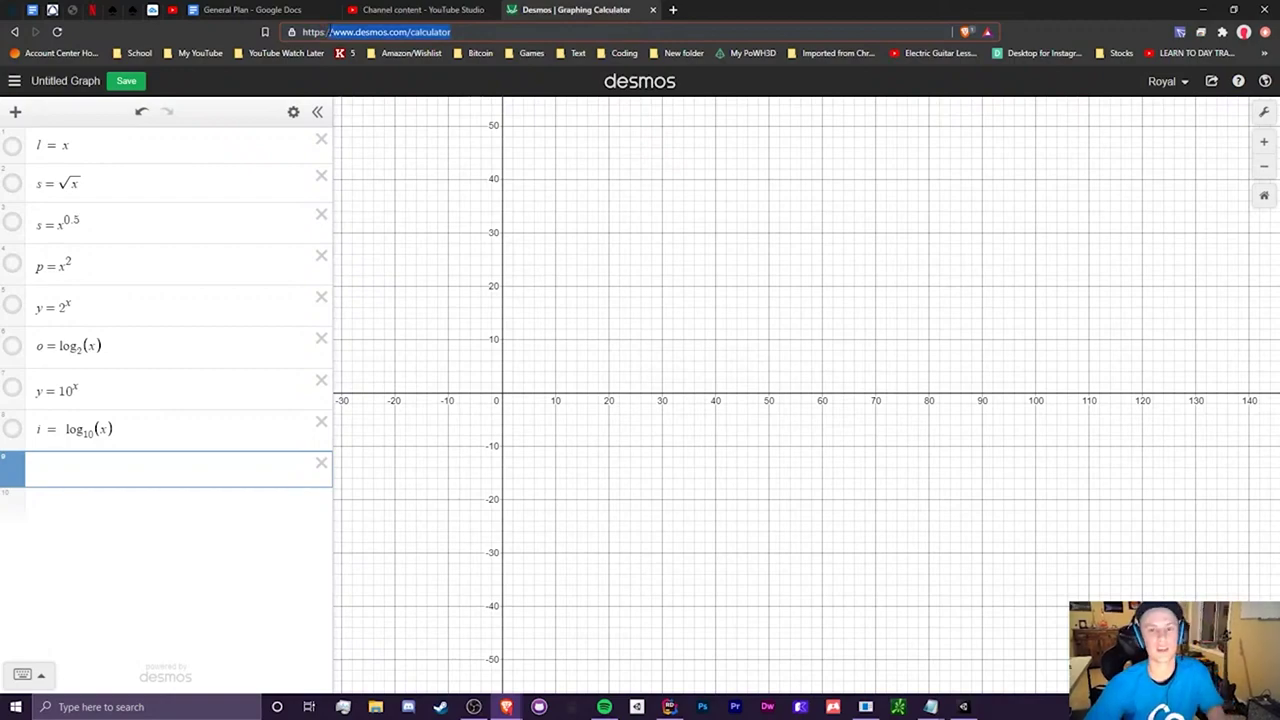
Switch to Controller.cs in JetBrains Rider and examine the BigDouble and double equation methods below GenerateFlasks.
key(alt+Tab)
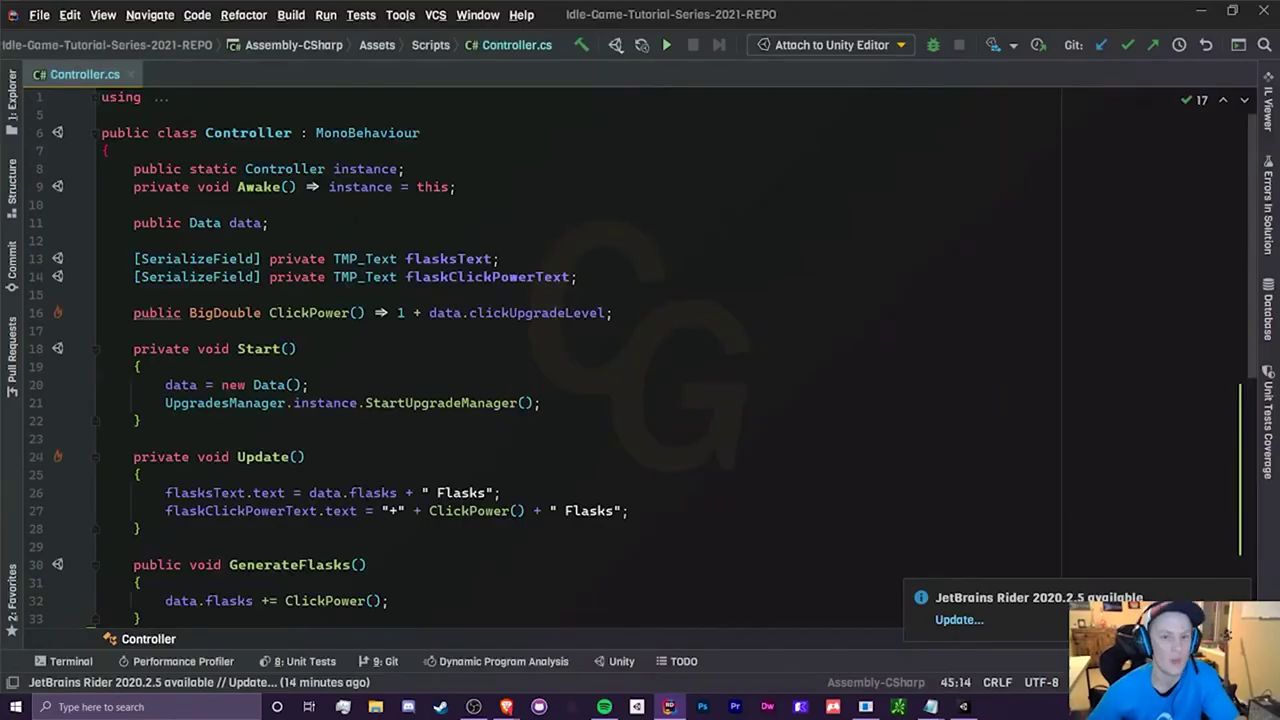
scroll(640, 330, down, 10)
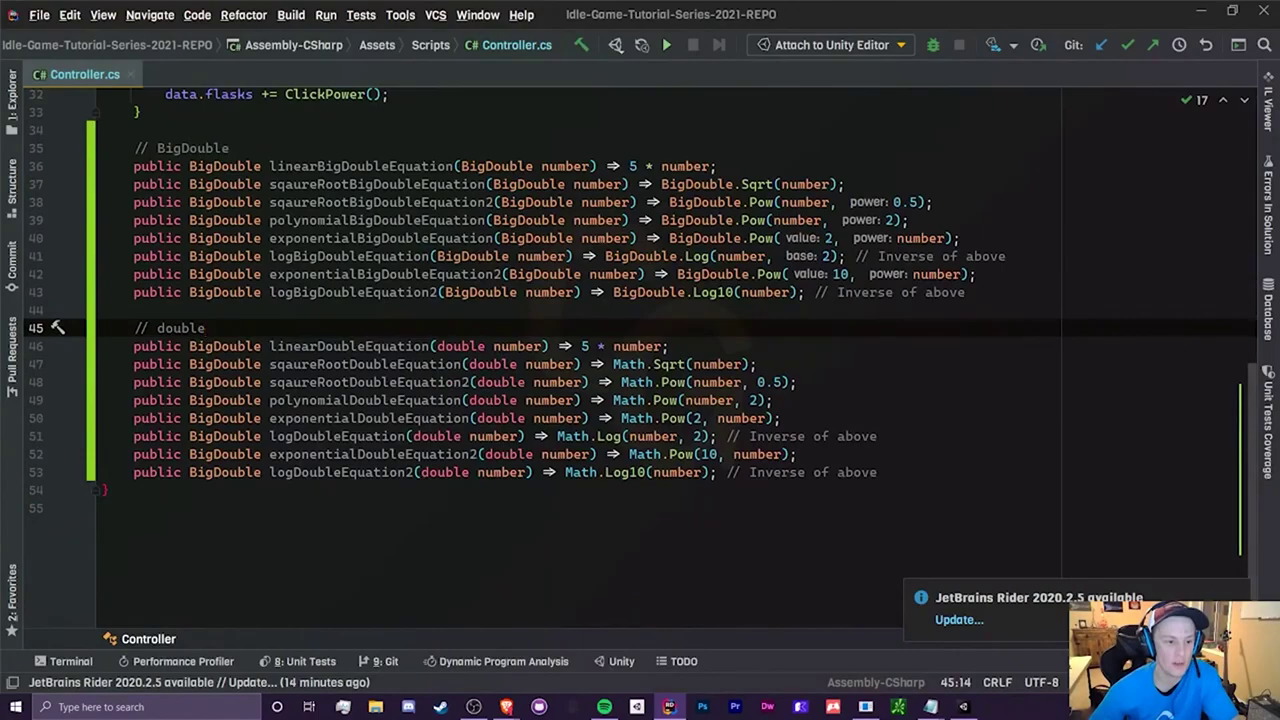
drag(134, 148, 878, 472)
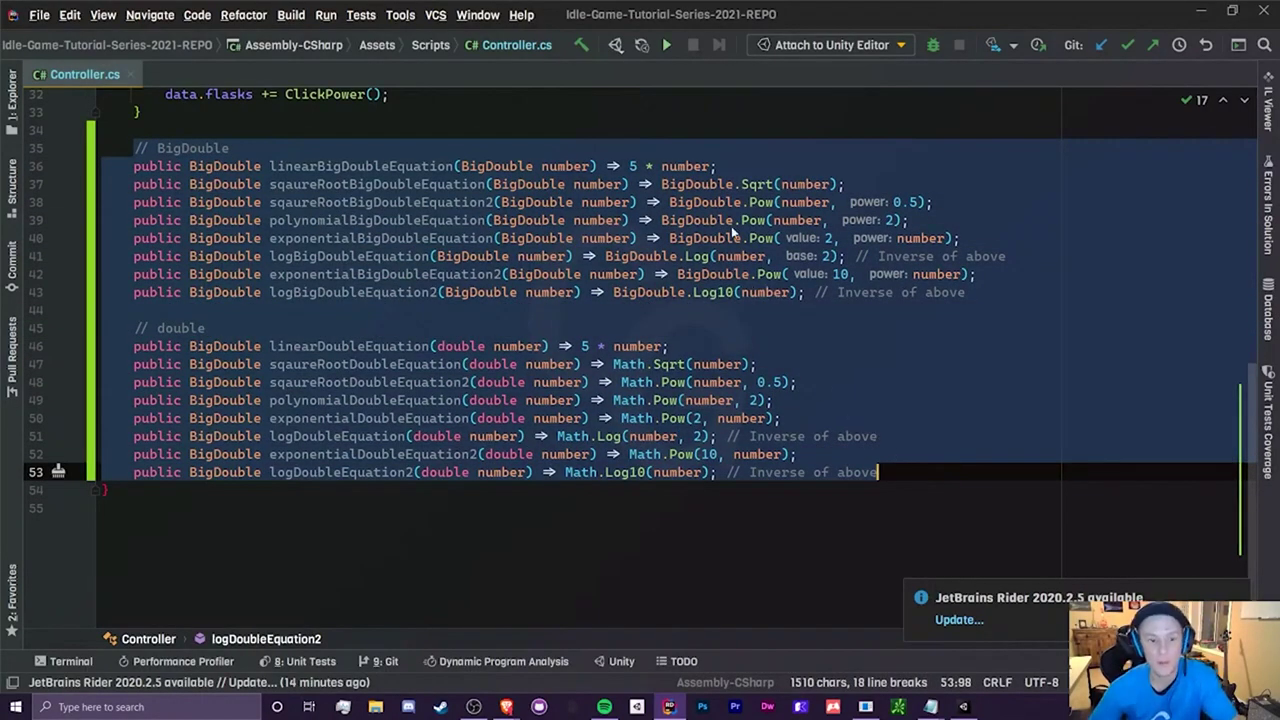
click(690, 147)
drag(126, 148, 968, 292)
click(232, 148)
click(232, 148)
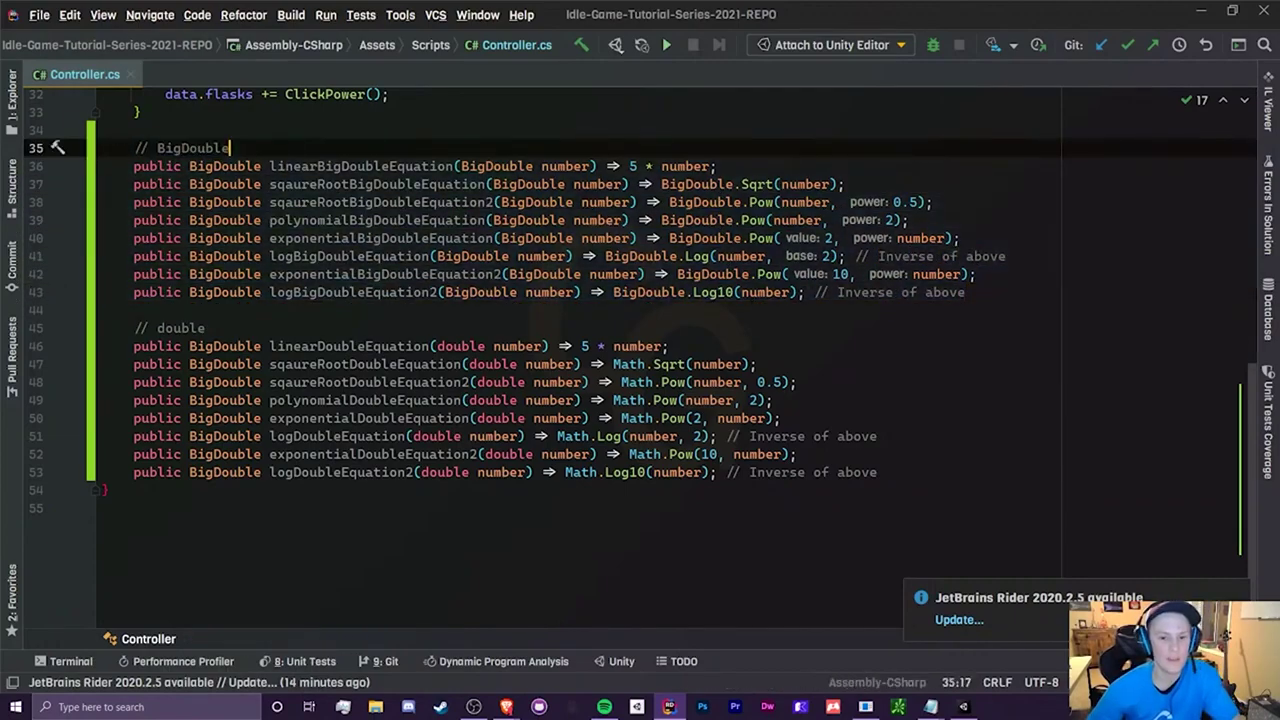
drag(134, 328, 878, 472)
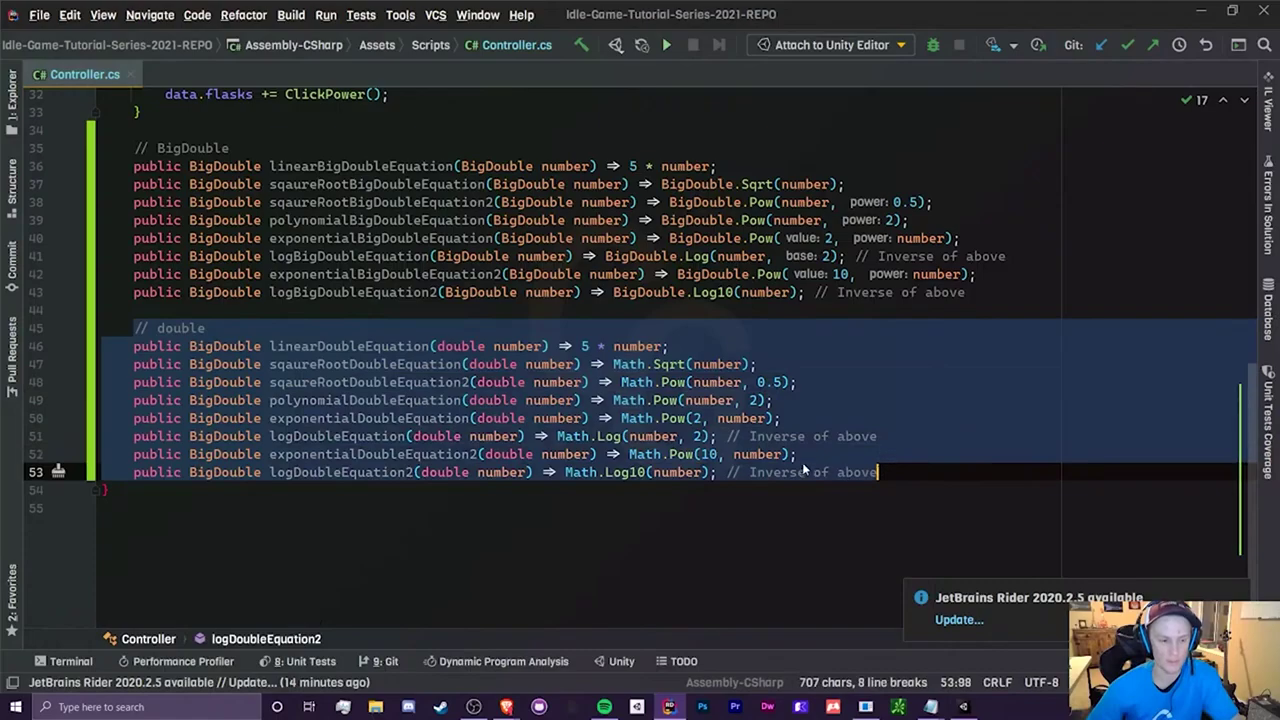
click(180, 202)
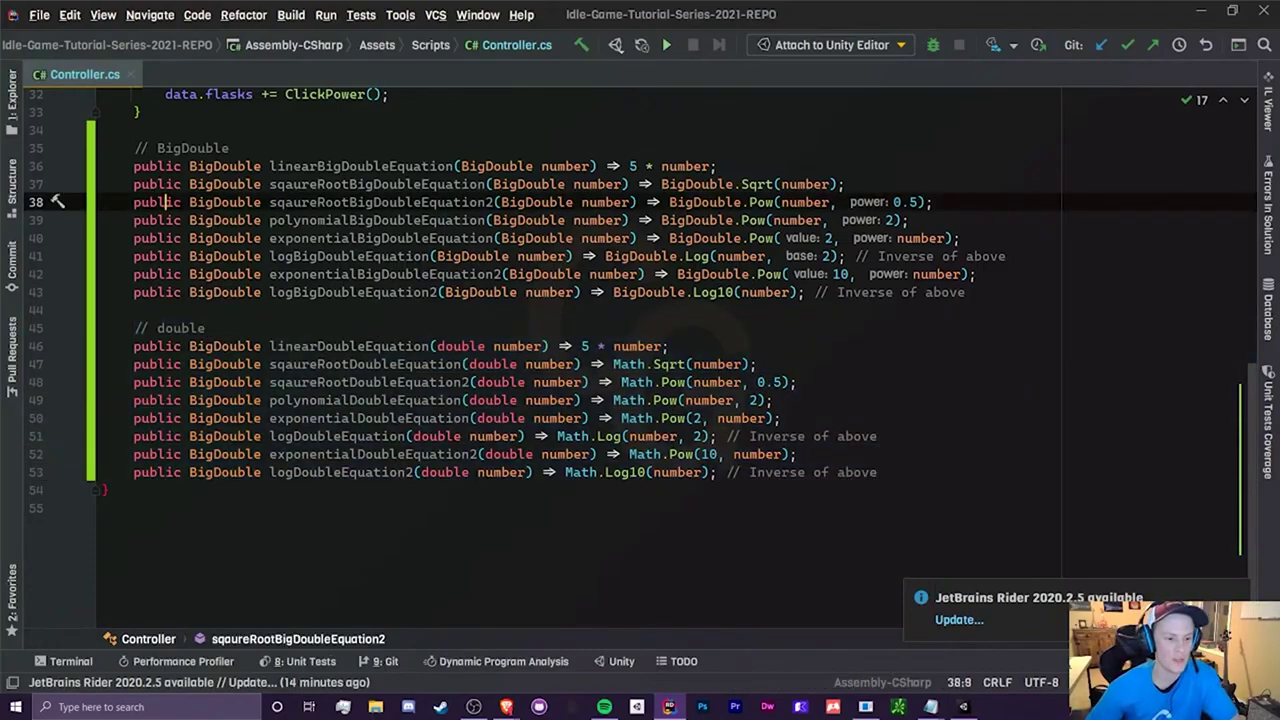
drag(134, 328, 878, 472)
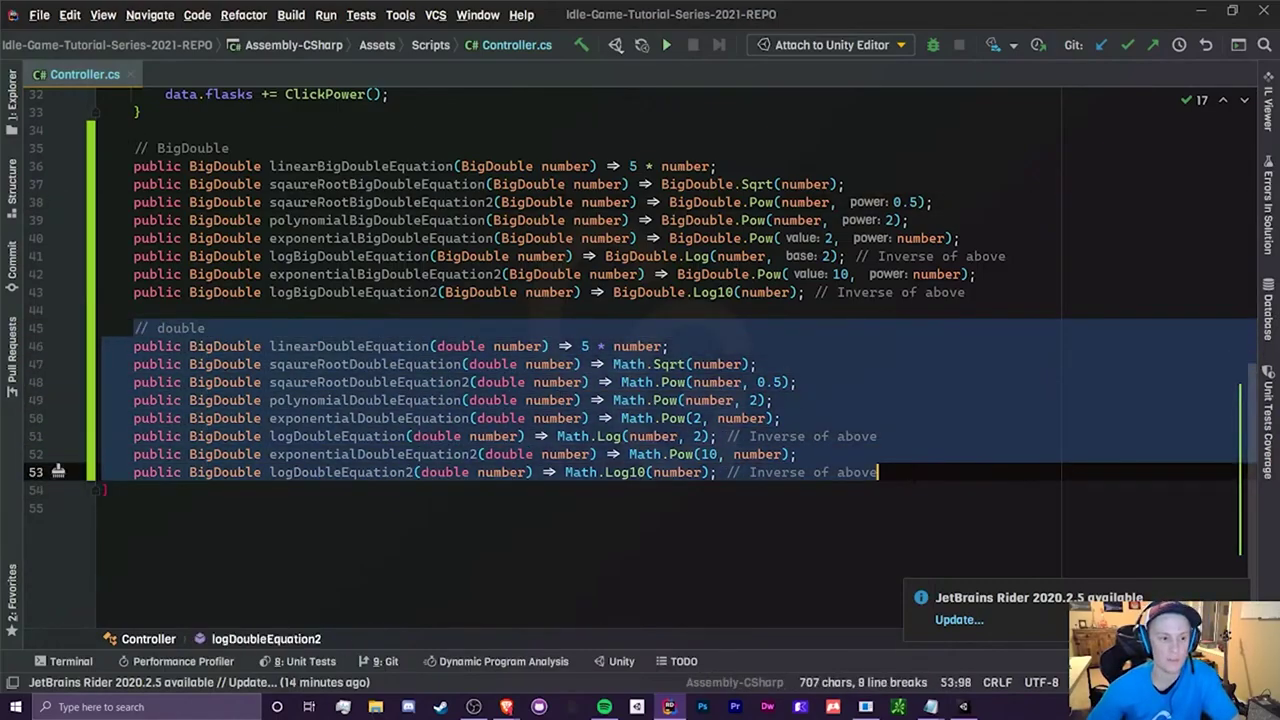
drag(134, 148, 966, 292)
drag(134, 328, 878, 472)
Change the return type of all eight equation methods under the double comment to double.
drag(190, 346, 262, 472)
text(doubl)
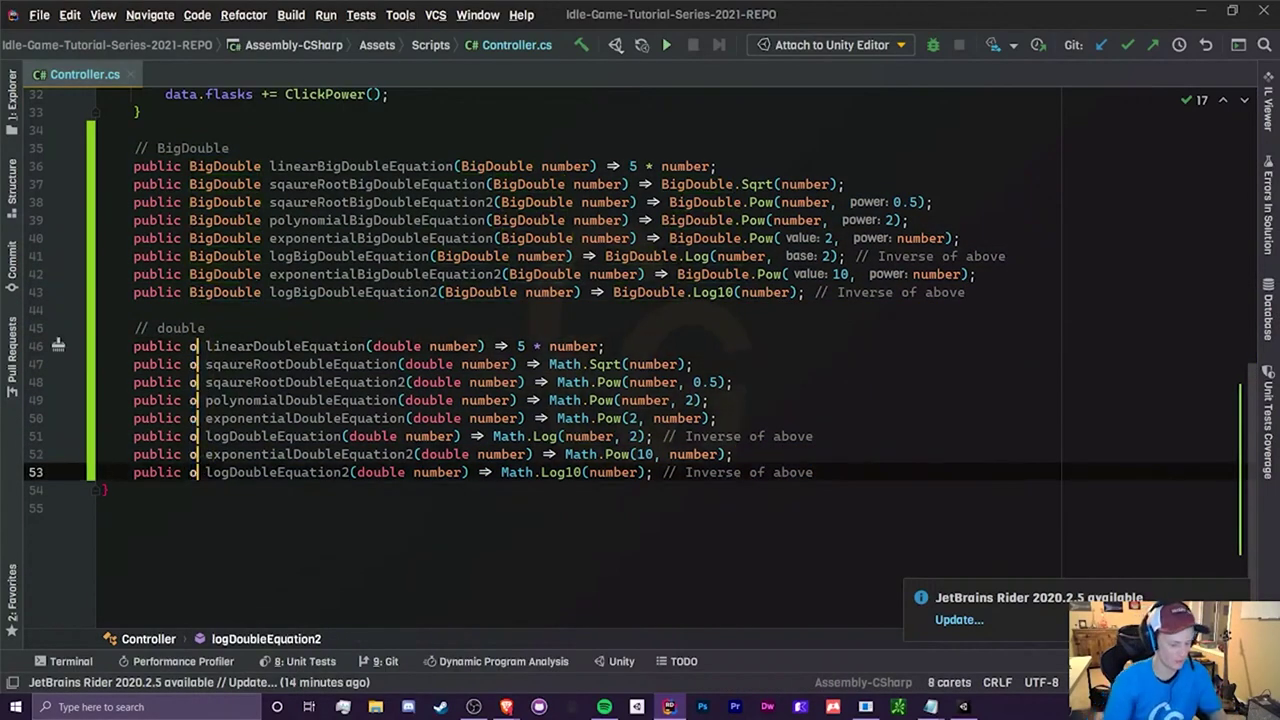
key(BackSpace)
key(BackSpace)
key(BackSpace)
key(BackSpace)
key(BackSpace)
text(double)
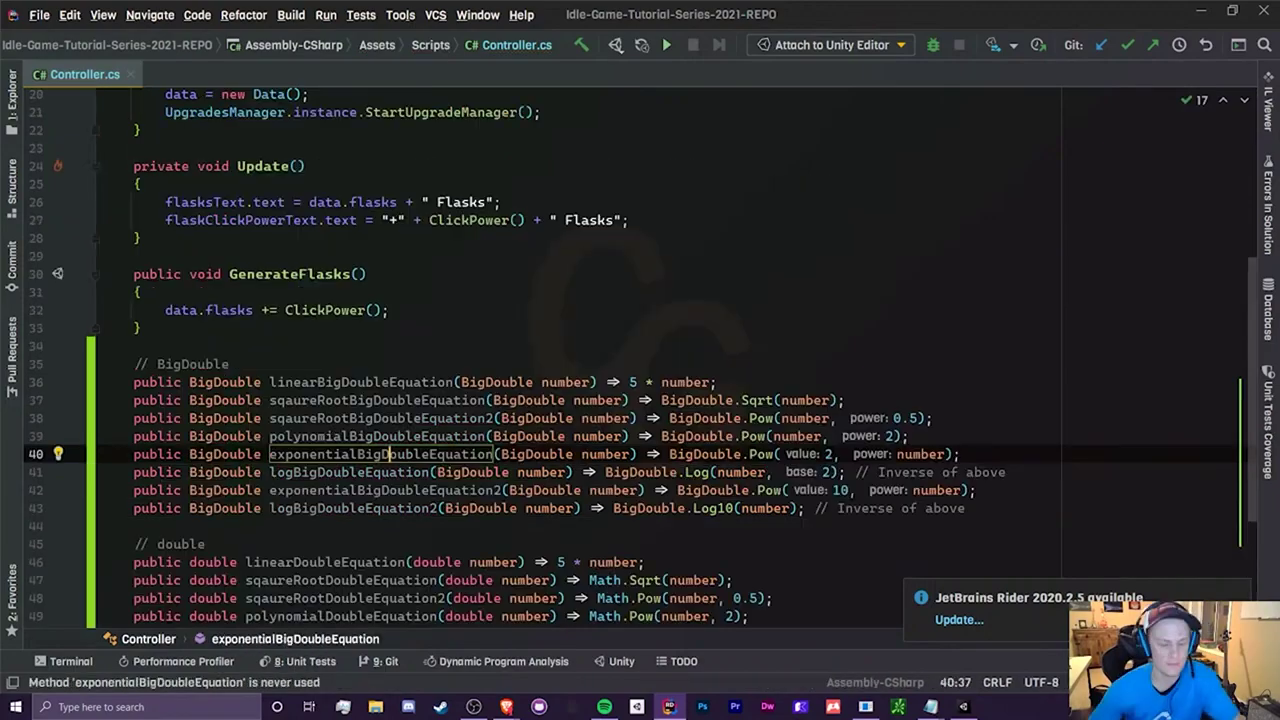
Examine linearBigDoubleEquation and highlight its returned expression 5 * number.
drag(717, 382, 134, 382)
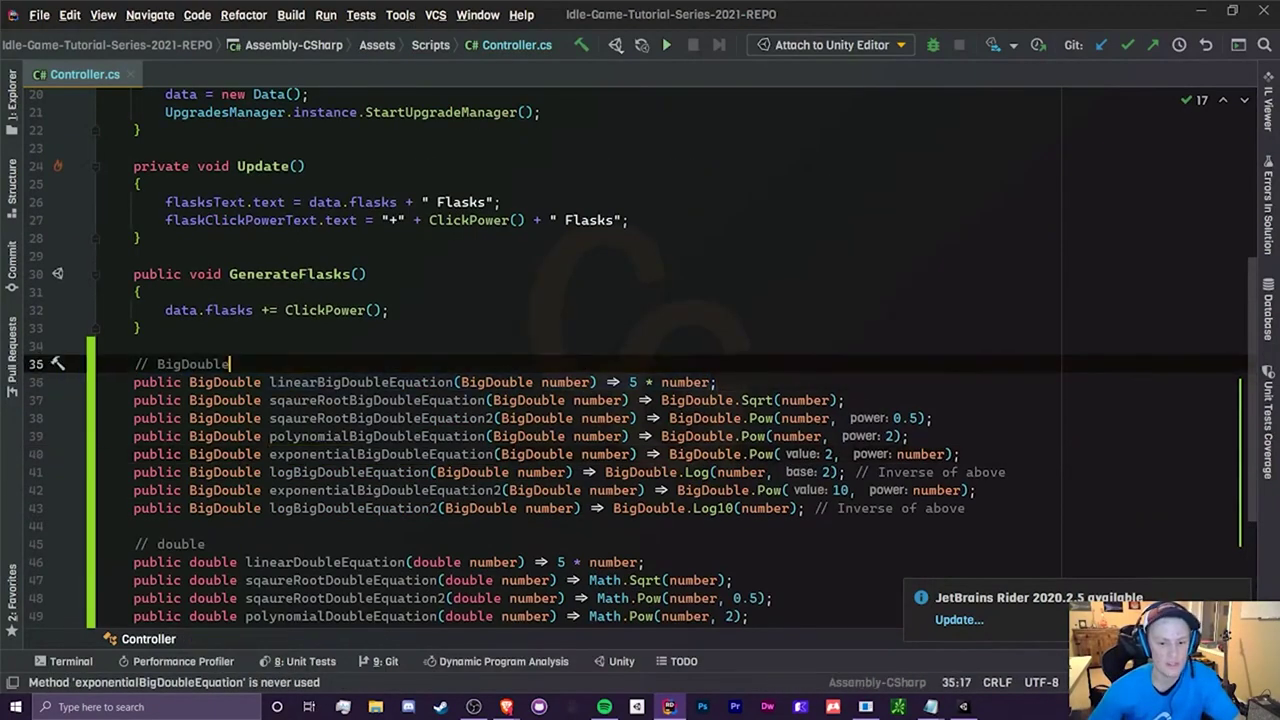
double_click(673, 381)
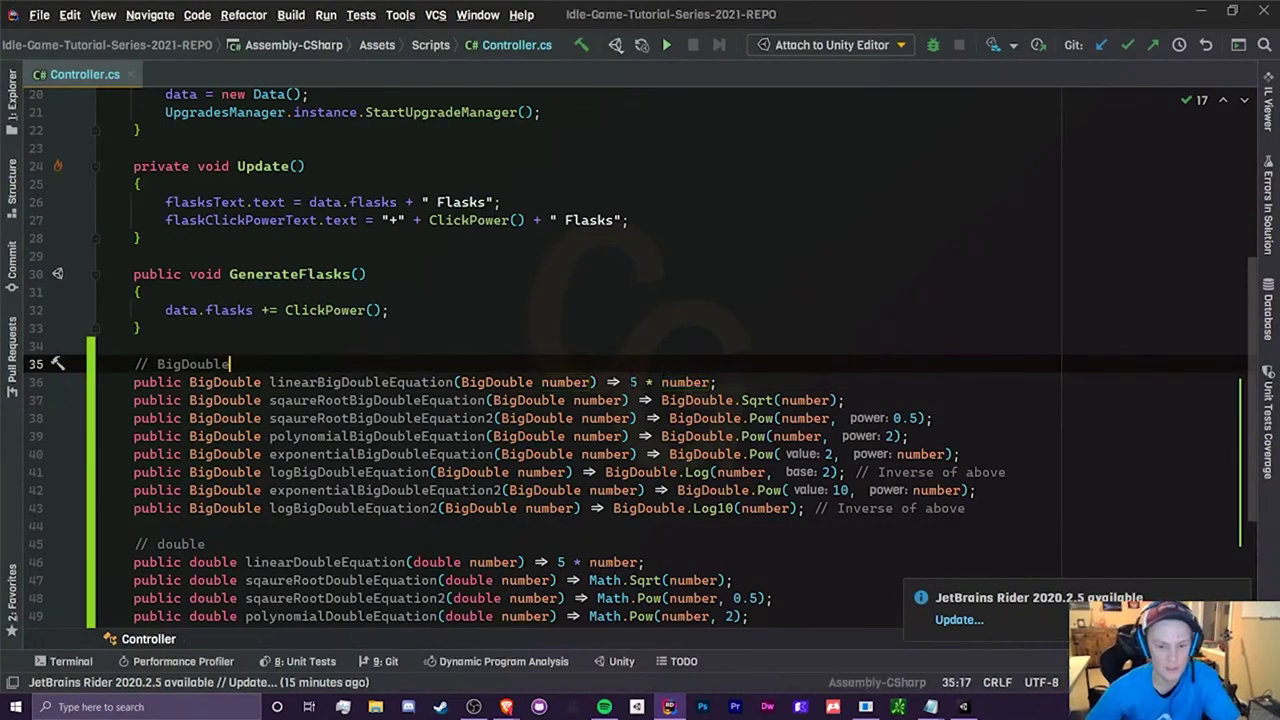
drag(630, 381, 705, 381)
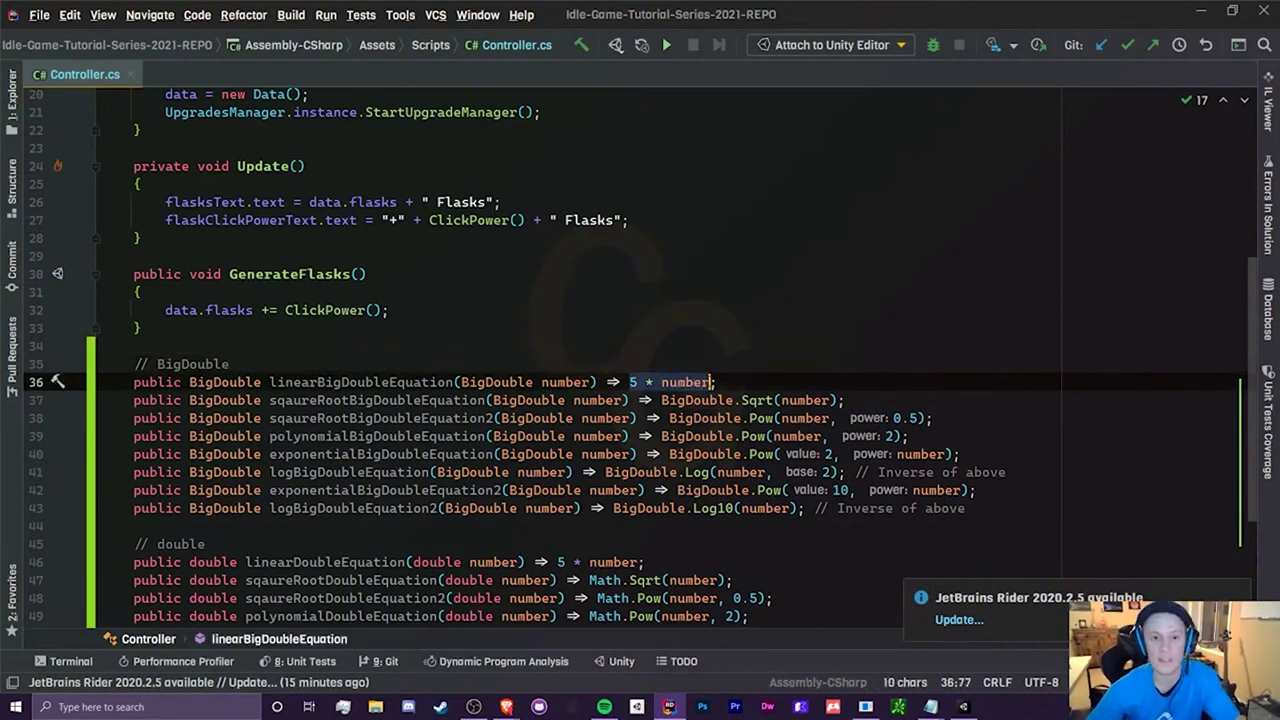
key(Up)
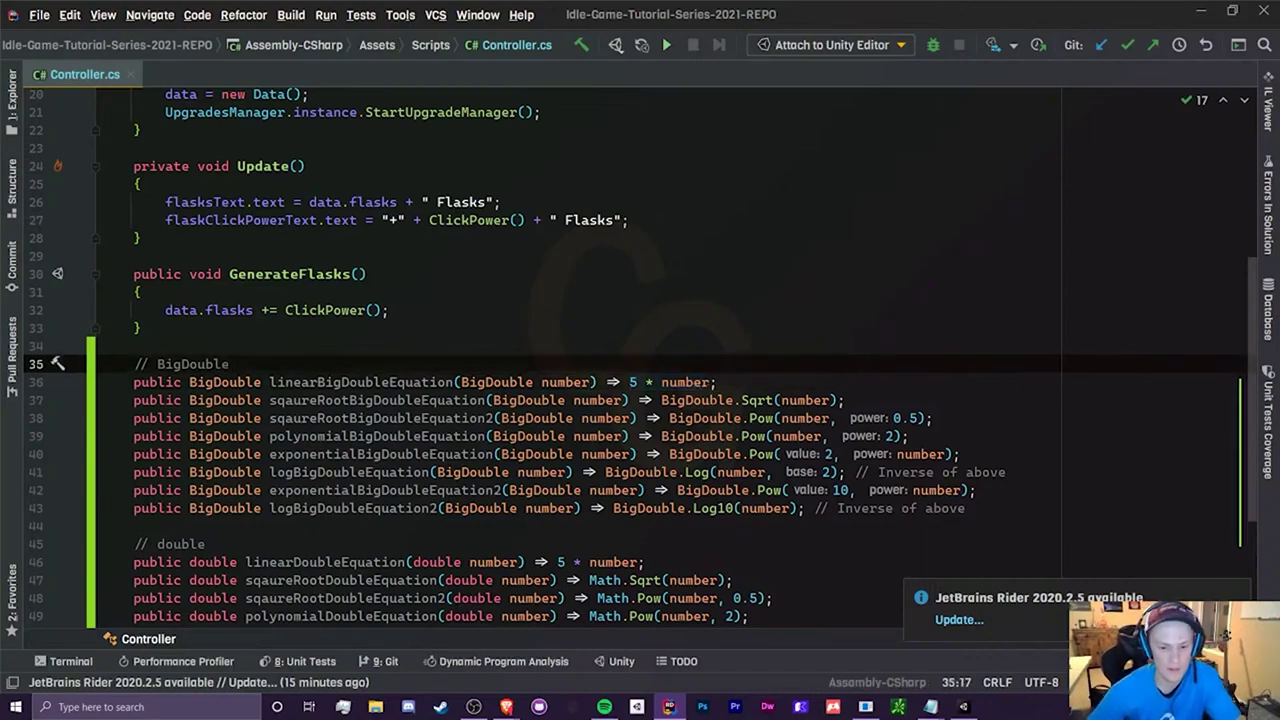
Highlight sqaureRootBigDoubleEquation and compare it with s = √x and s = x^0.5 in the Desmos expression list.
drag(262, 400, 848, 402)
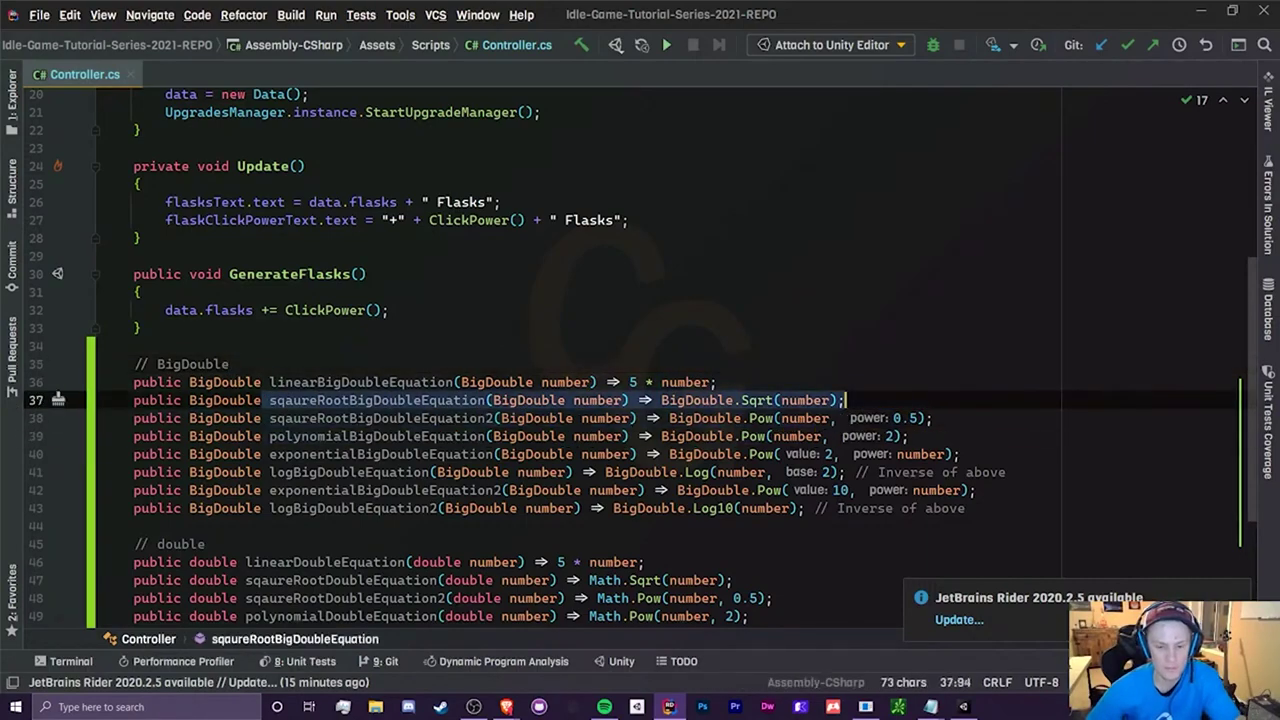
key(alt+Tab)
click(112, 185)
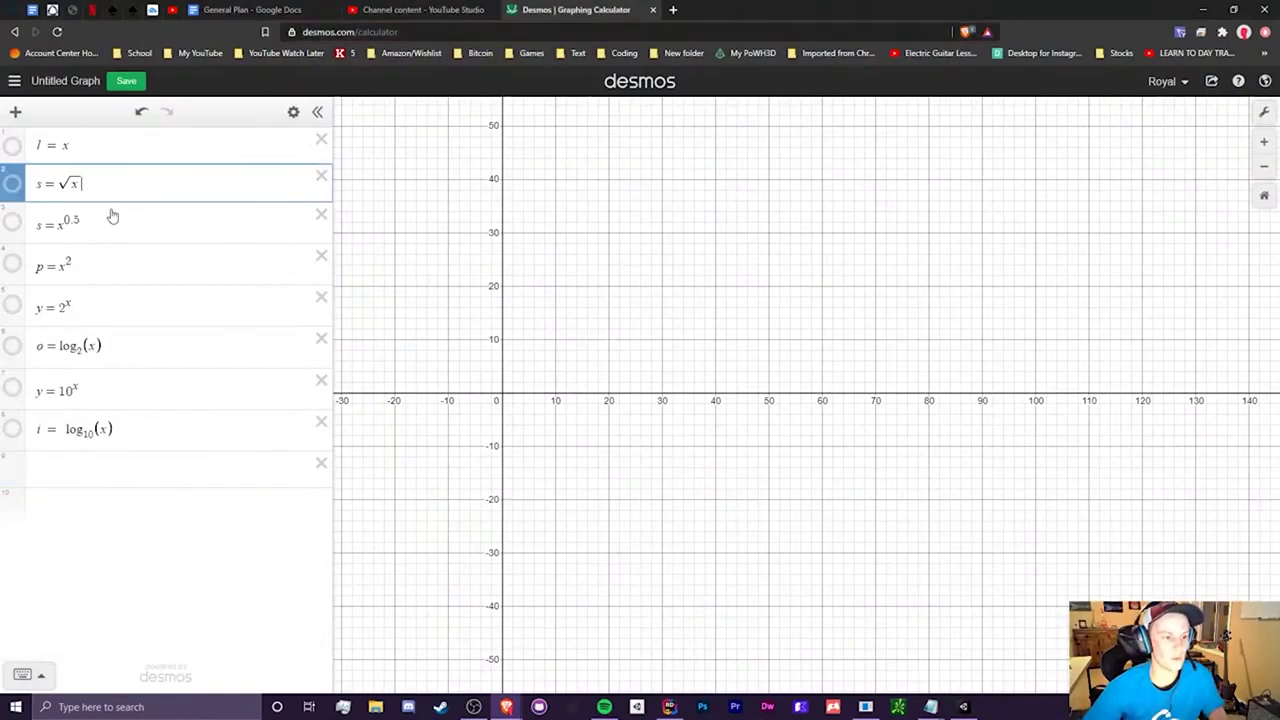
click(112, 216)
click(115, 187)
click(118, 221)
click(122, 155)
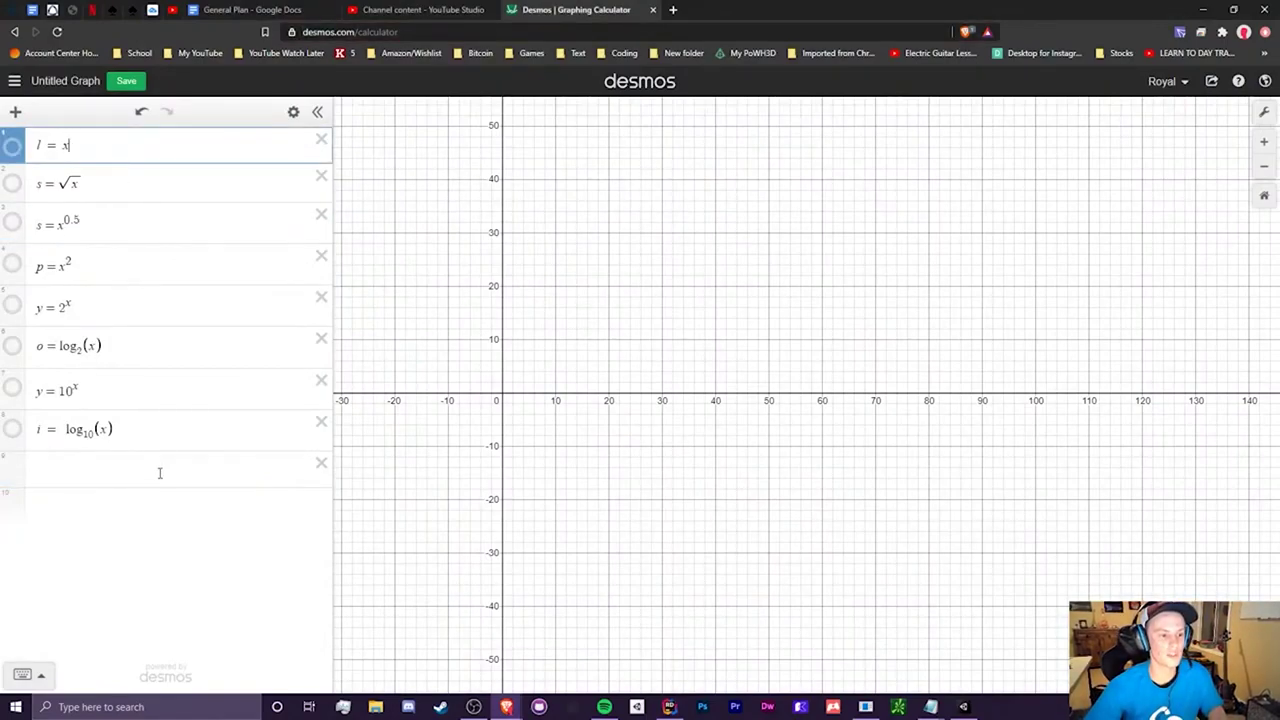
key(alt+Tab)
key(alt+Tab)
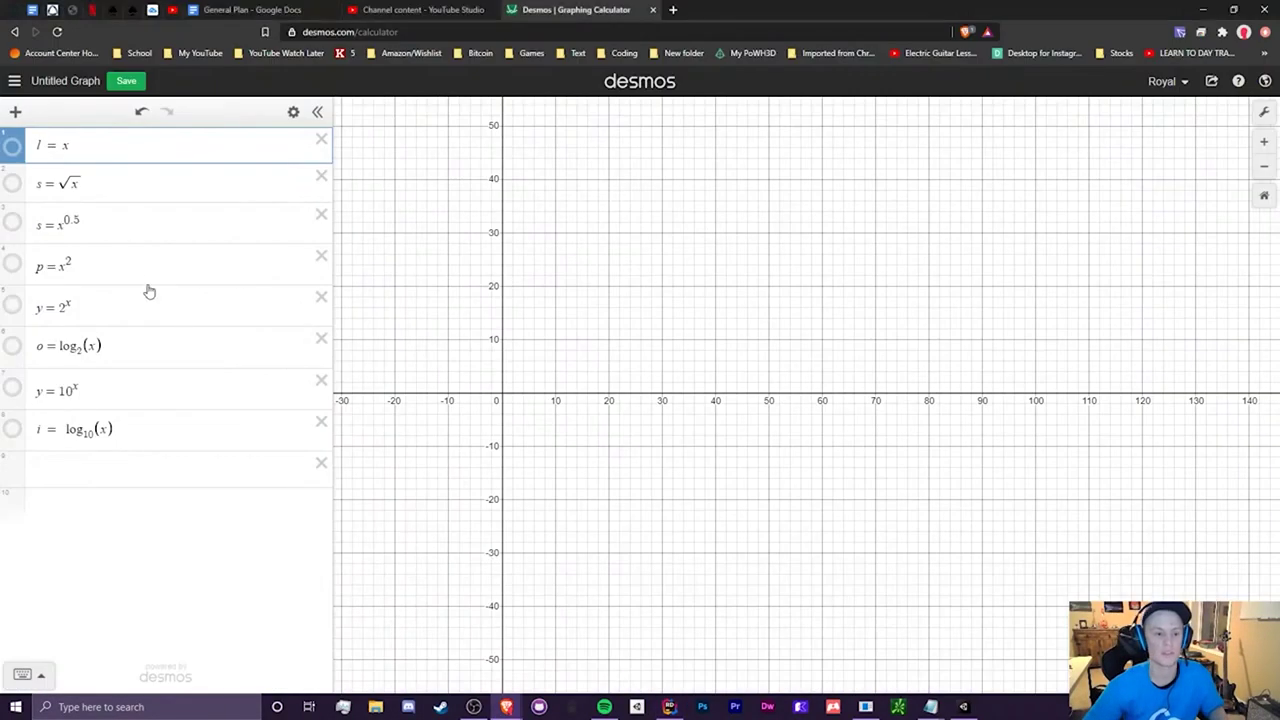
Return to Controller.cs in Rider and locate the BigDouble.Sqrt(number) call in sqaureRootBigDoubleEquation.
key(alt+Tab)
click(134, 346)
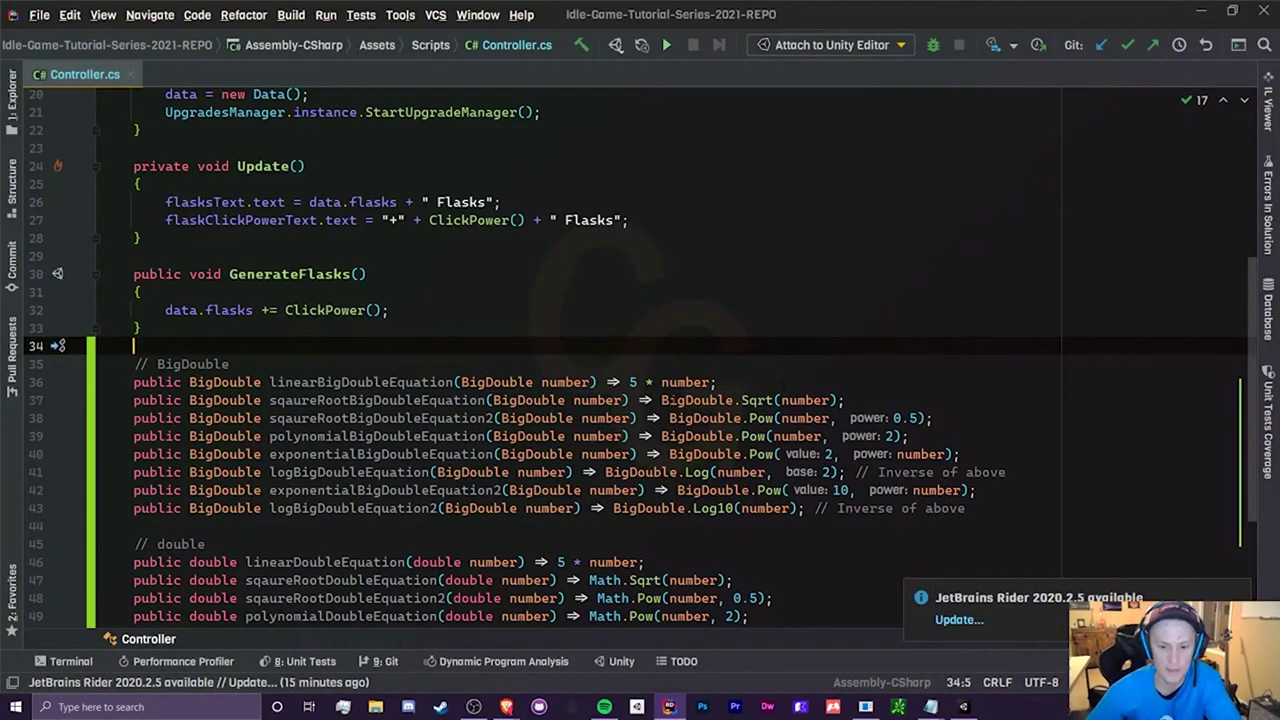
click(662, 400)
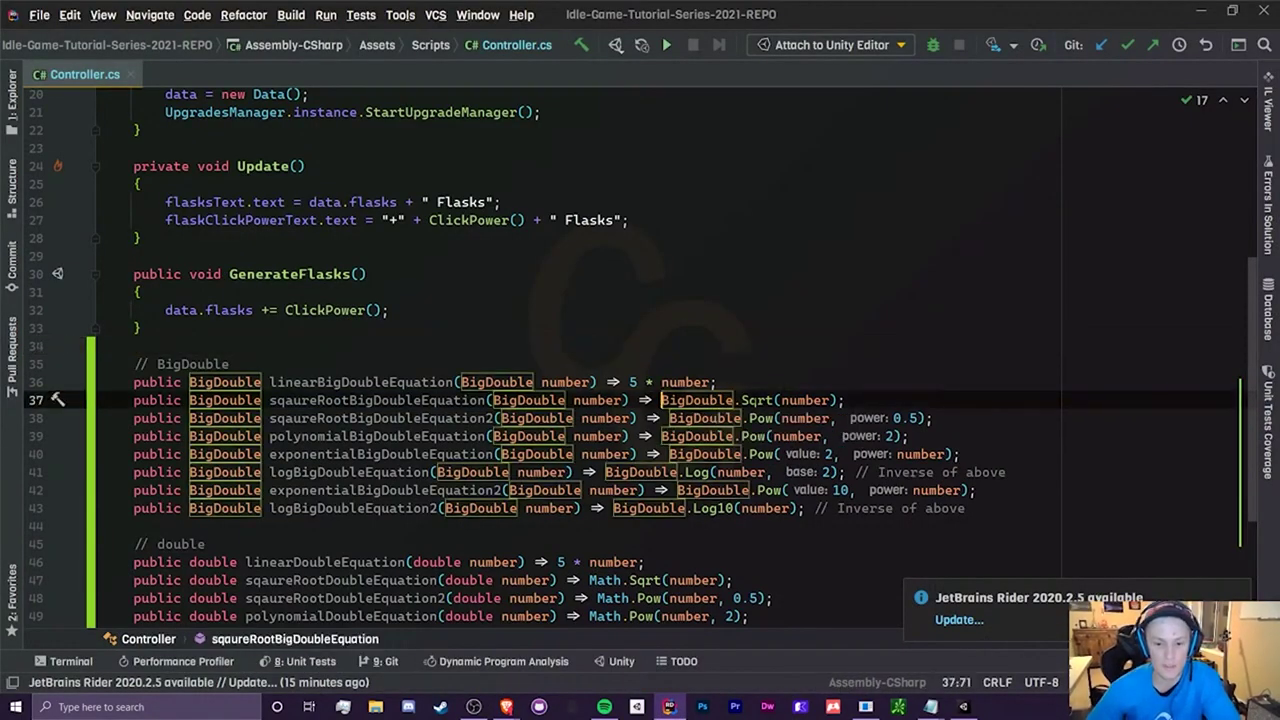
Examine sqaureRootBigDoubleEquation and highlight its BigDouble.Sqrt(number) call.
click(756, 400)
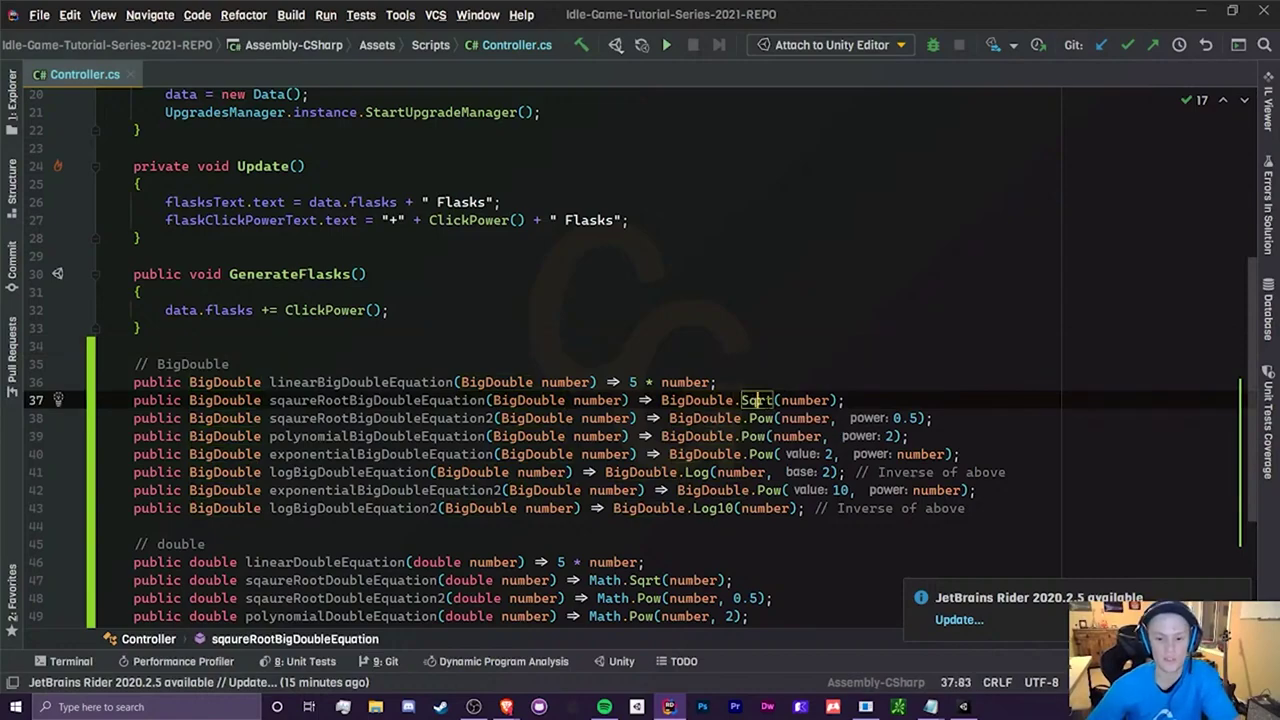
drag(343, 400, 486, 400)
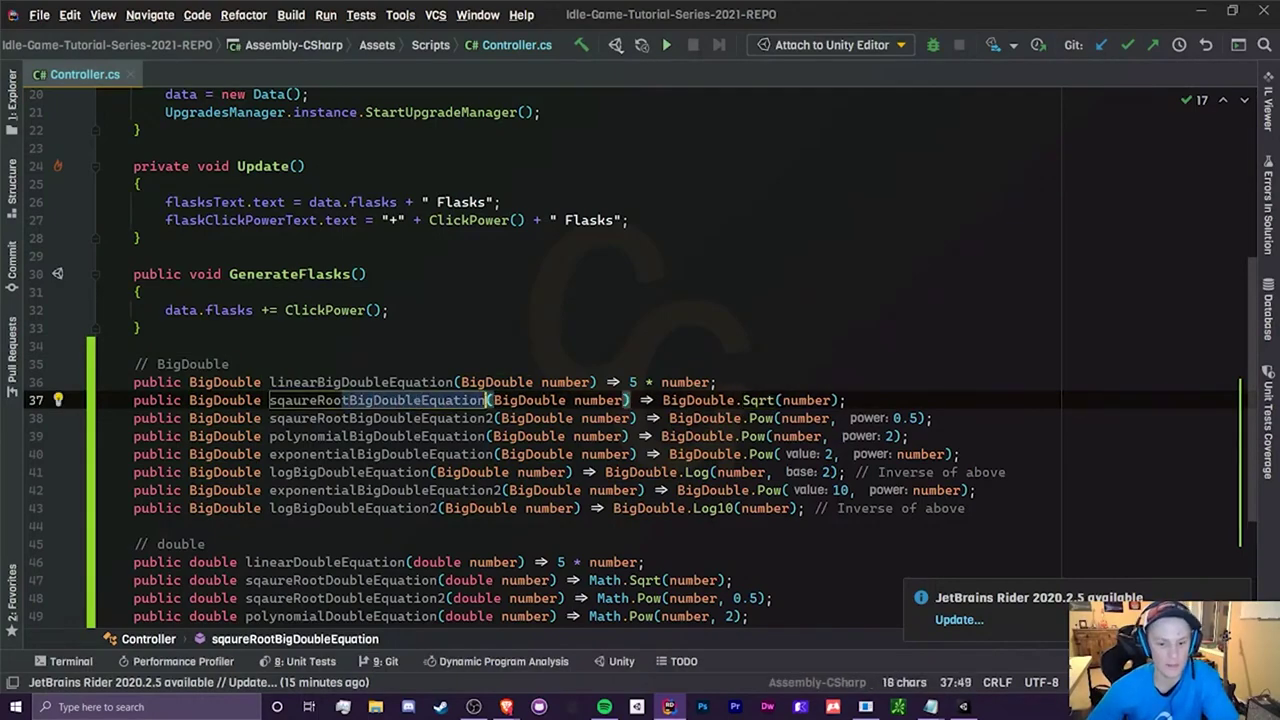
click(730, 383)
click(757, 400)
key(ctrl+w)
key(ctrl+w)
key(ctrl+w)
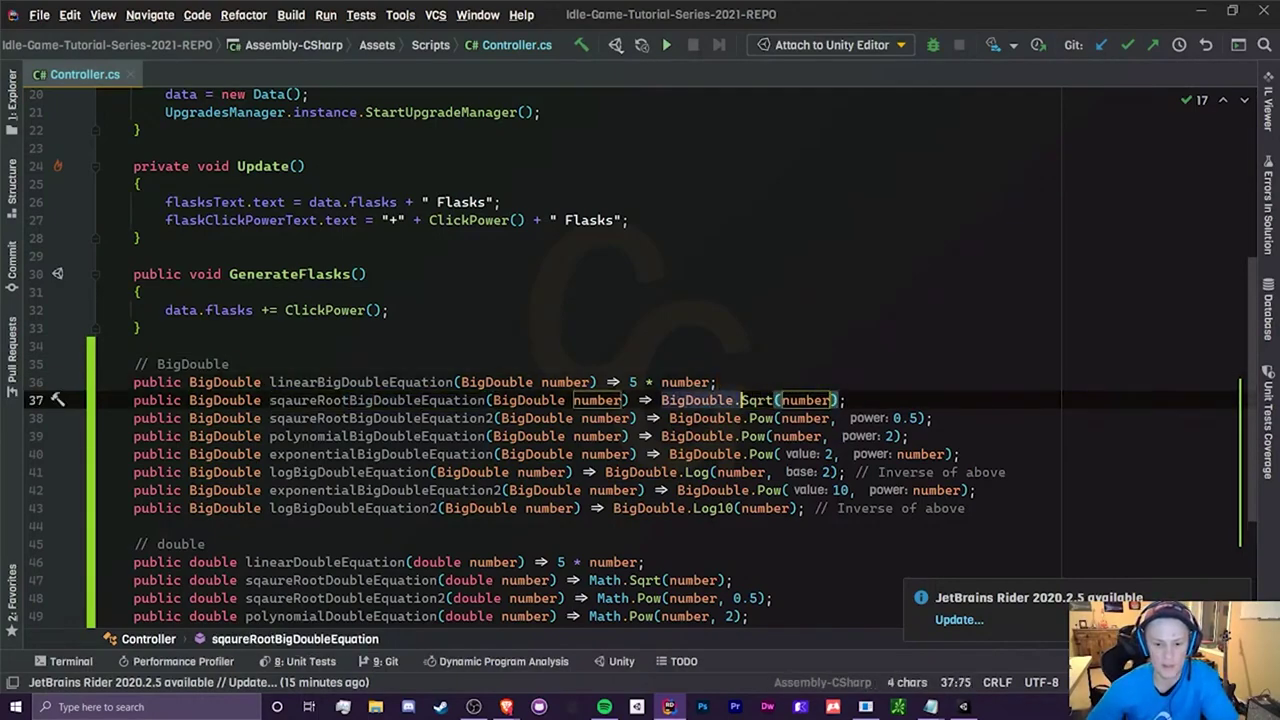
key(End)
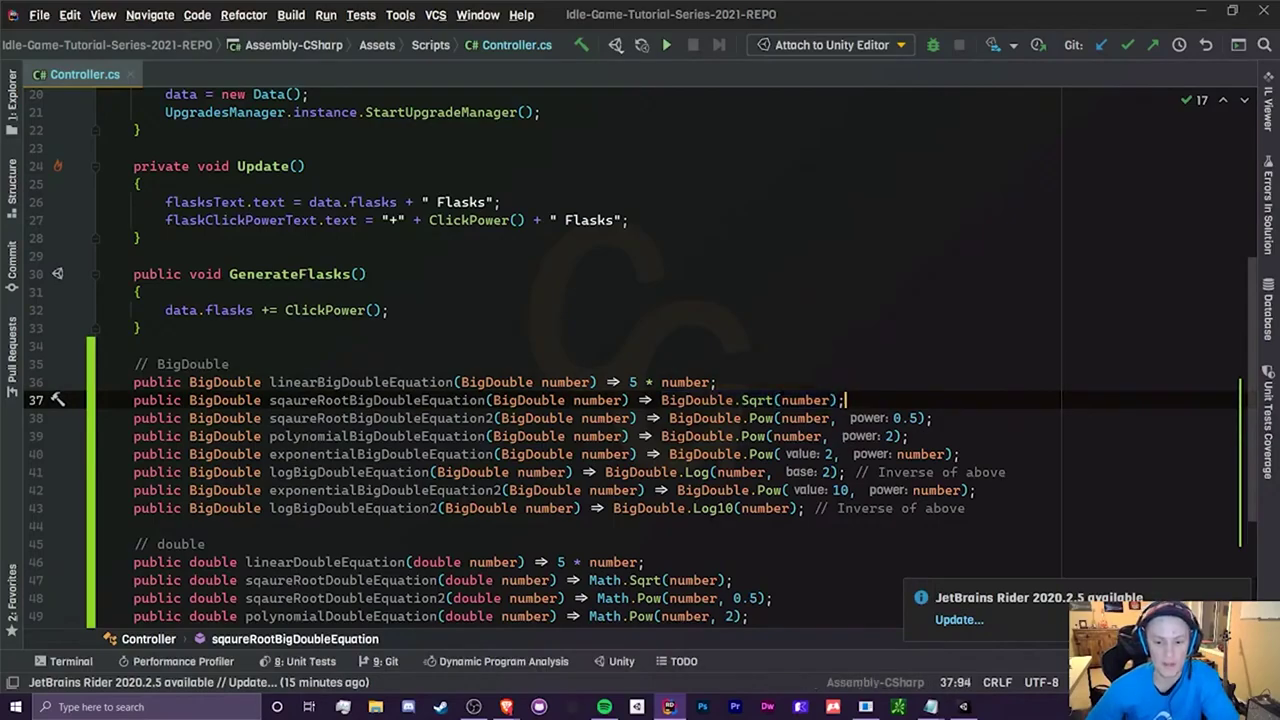
Highlight the BigDouble.Pow(number, 0.5) call that sqaureRootBigDoubleEquation2 uses as the alternative square root form.
drag(669, 418, 831, 418)
click(806, 418)
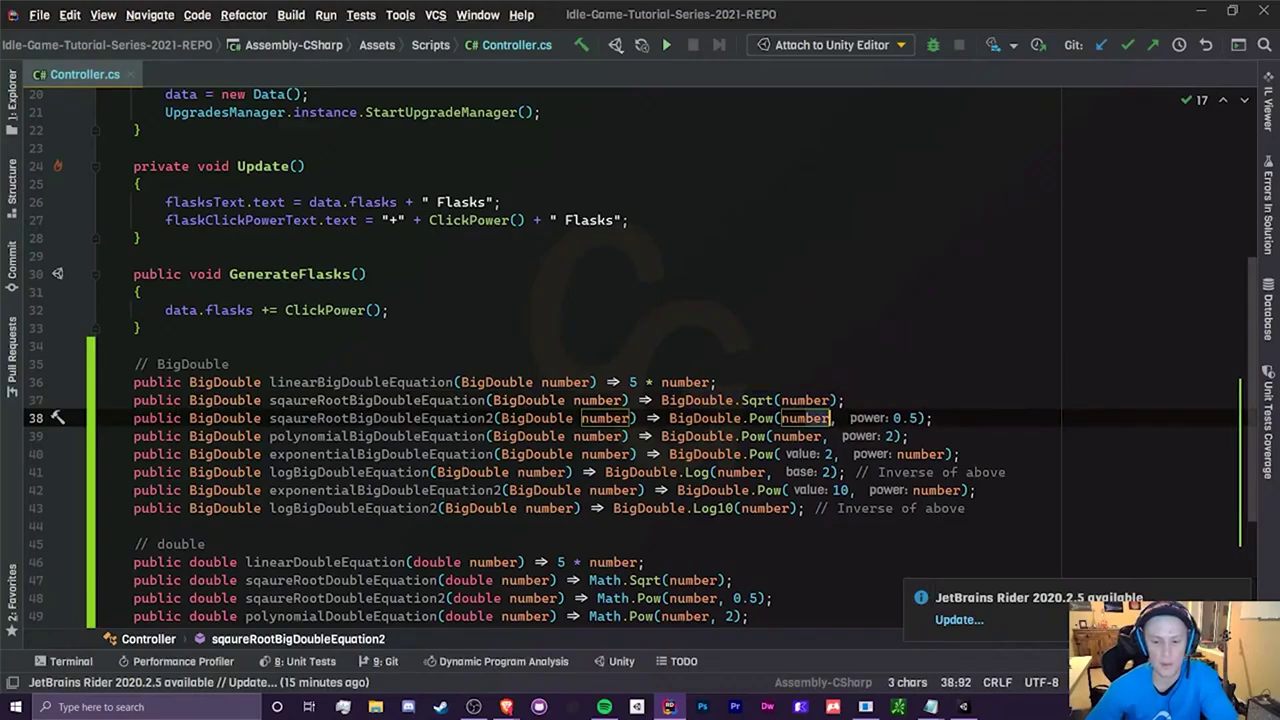
key(End)
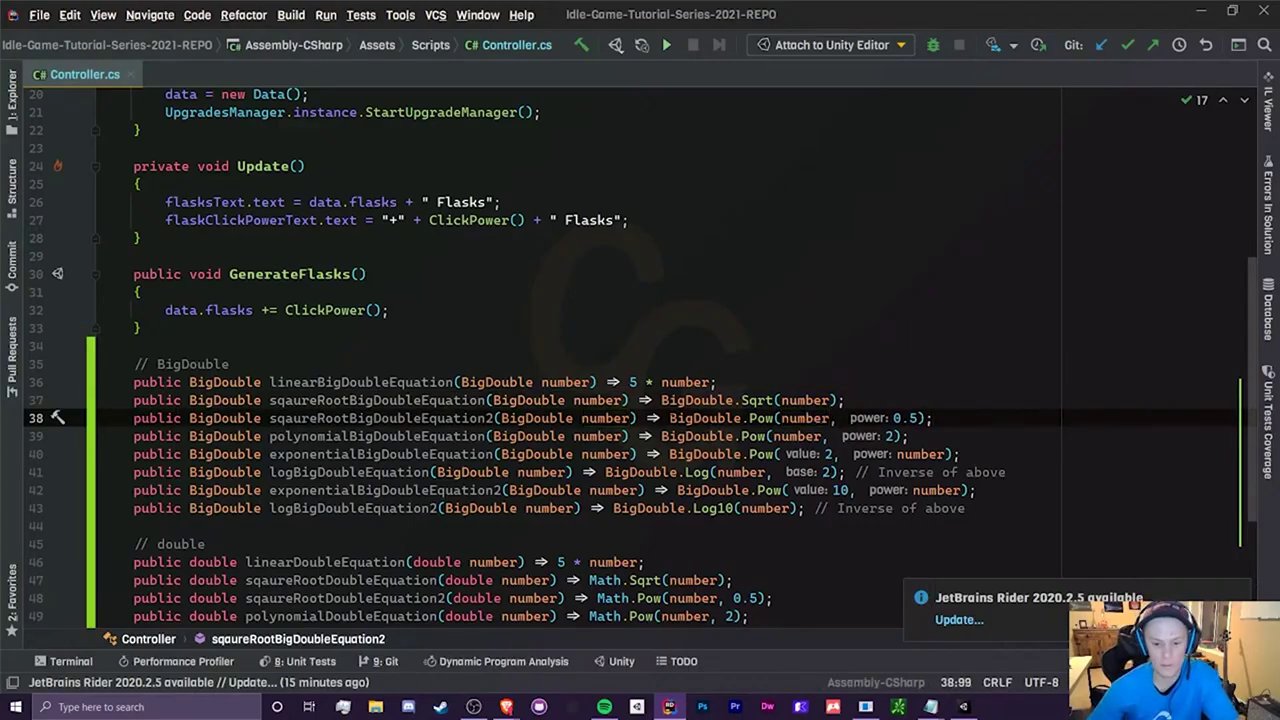
drag(669, 418, 910, 418)
drag(733, 436, 726, 436)
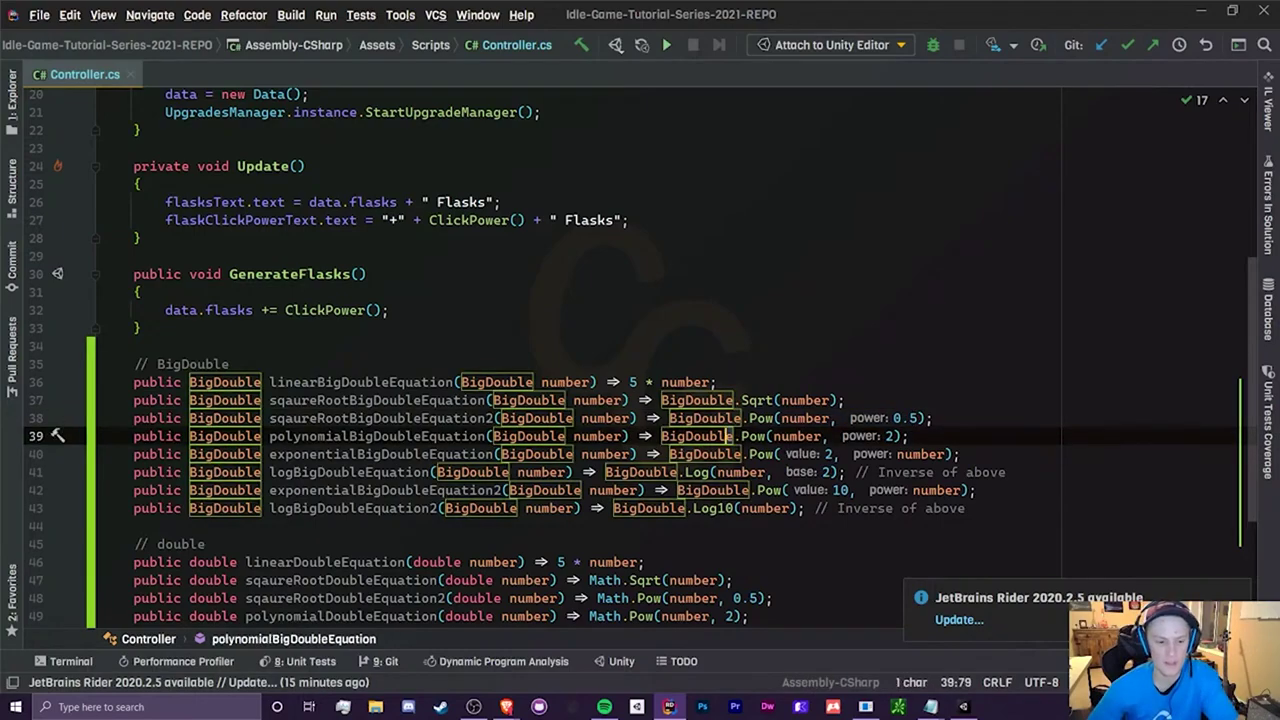
Examine polynomialBigDoubleEquation and highlight its returned expression BigDouble.Pow(number, 2).
drag(269, 436, 908, 436)
click(671, 454)
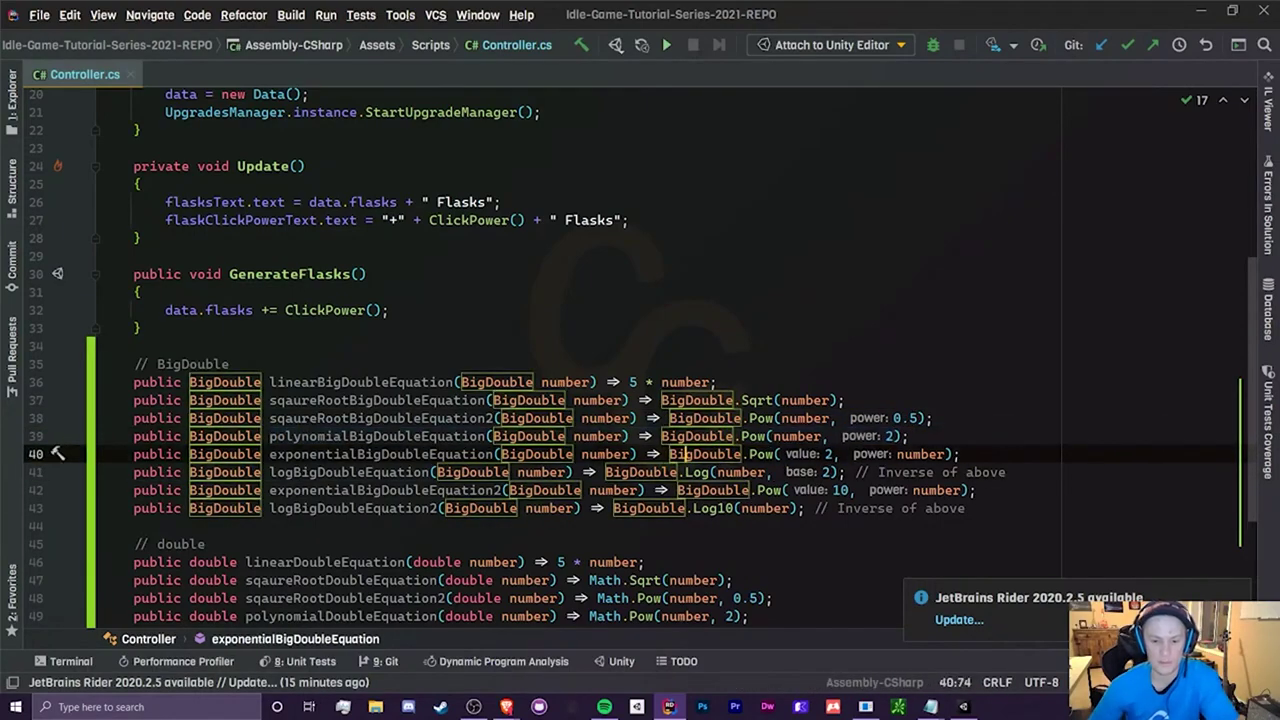
drag(661, 436, 909, 436)
click(910, 436)
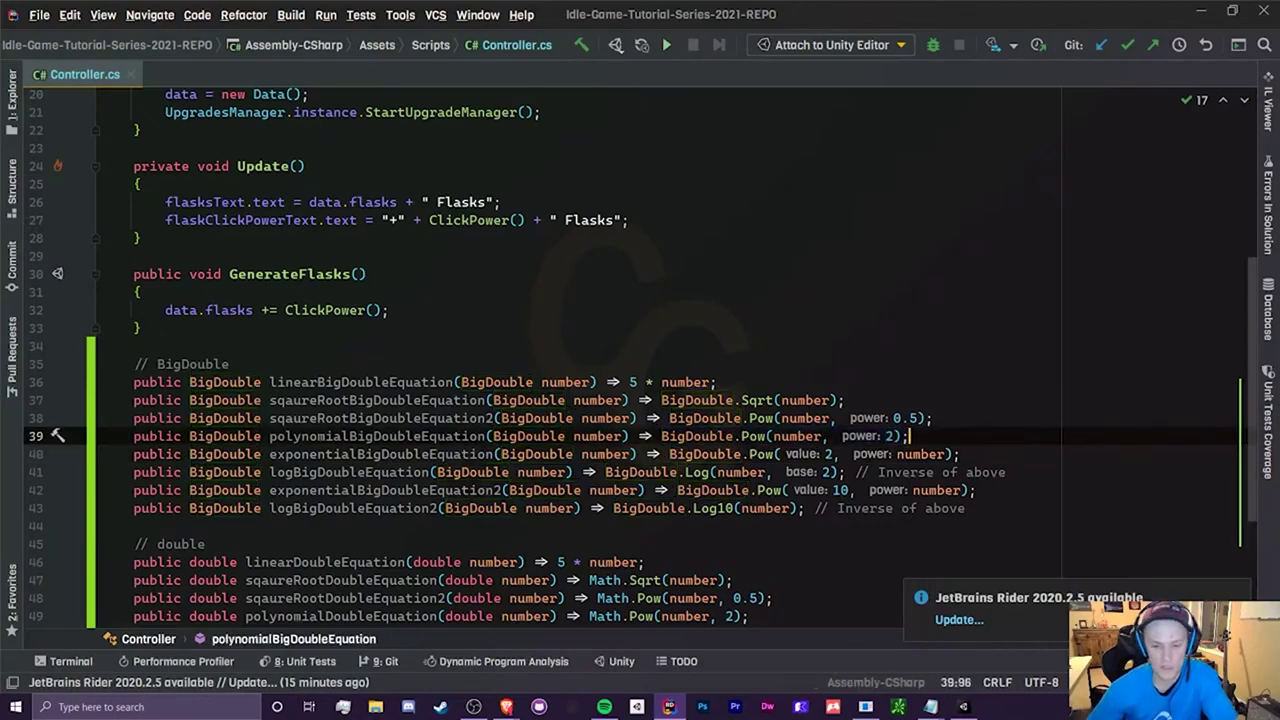
Highlight BigDouble.Pow(2, number) in exponentialBigDoubleEquation and single out its Pow method name.
drag(669, 454, 958, 454)
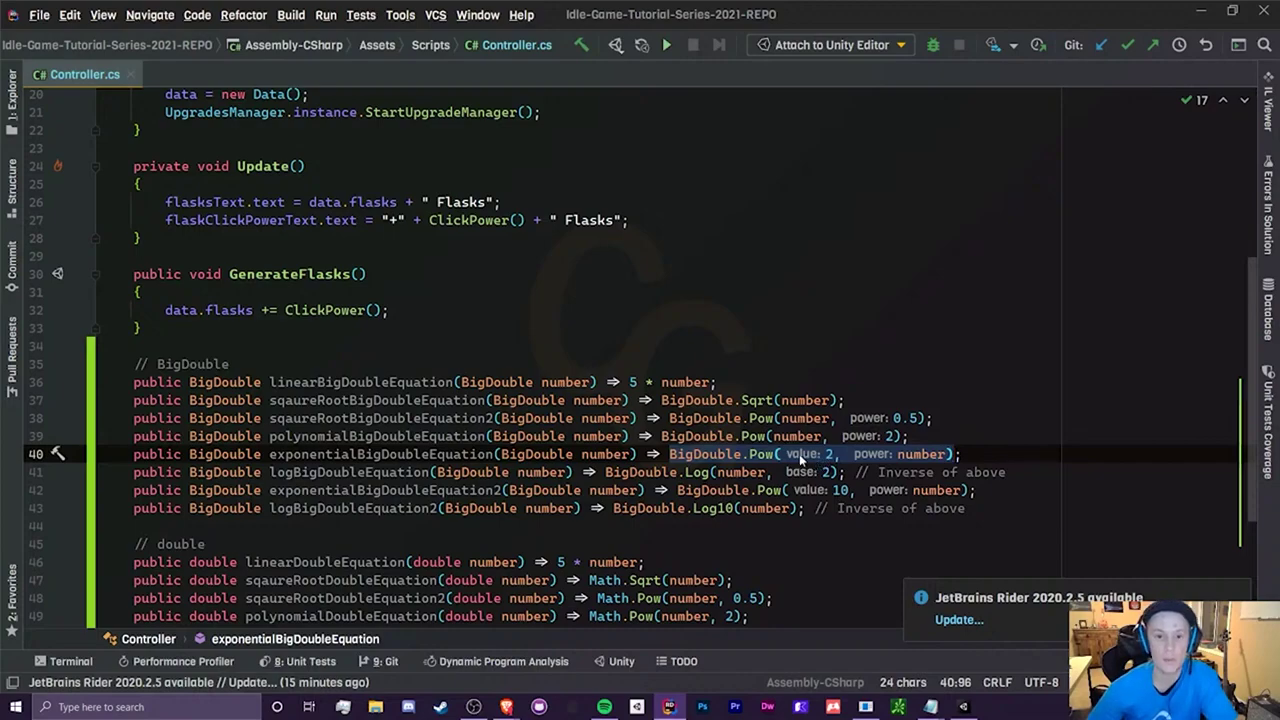
click(762, 455)
double_click(762, 455)
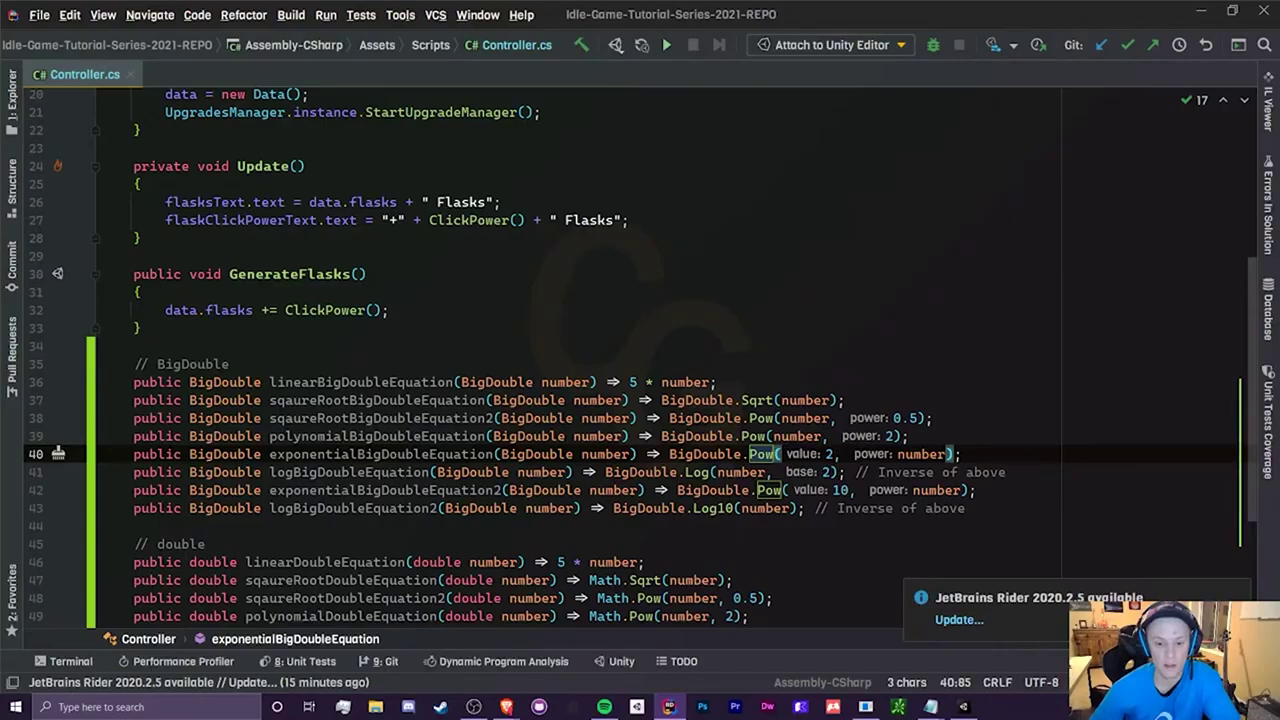
Examine the BigDouble.Log(number, 2) call in logBigDoubleEquation up to its number argument.
click(605, 472)
key(ctrl+Right)
key(ctrl+Right)
key(ctrl+Right)
key(ctrl+Right)
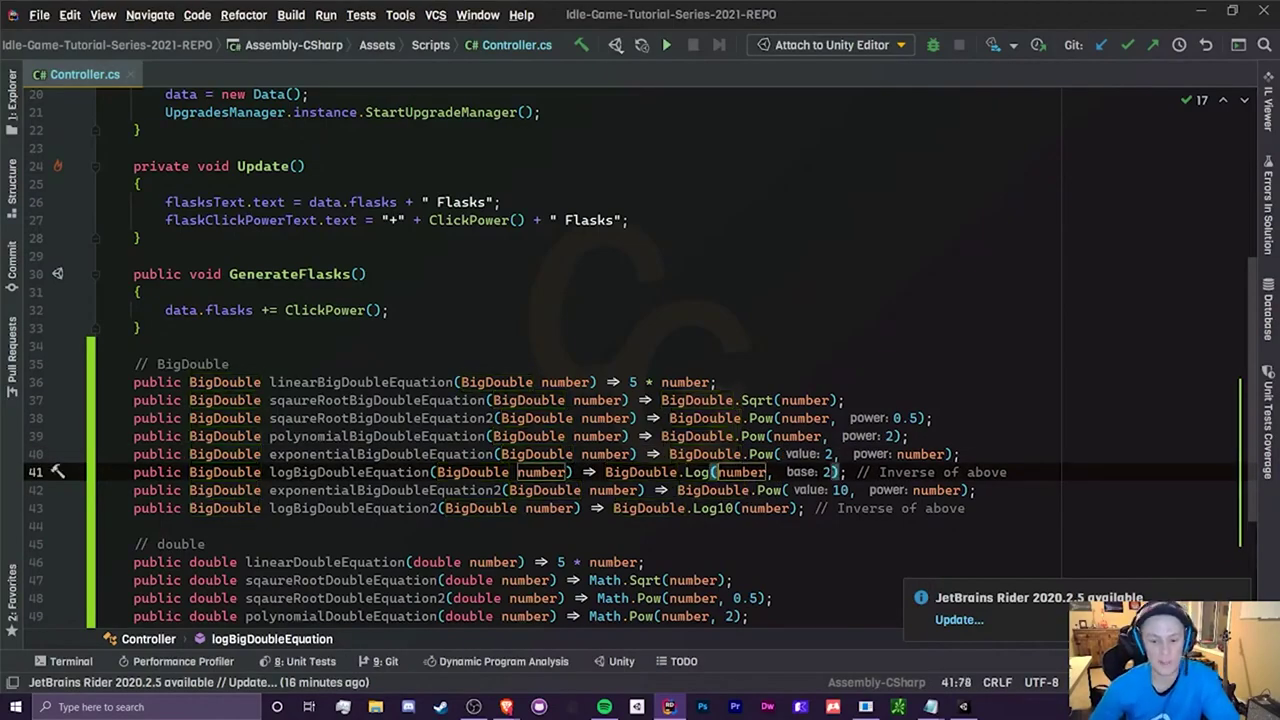
Switch to Desmos to compare the bases in log₂(x) and log₁₀(x), then return to the Log10 call in Rider's logBigDoubleEquation2.
key(alt+Tab)
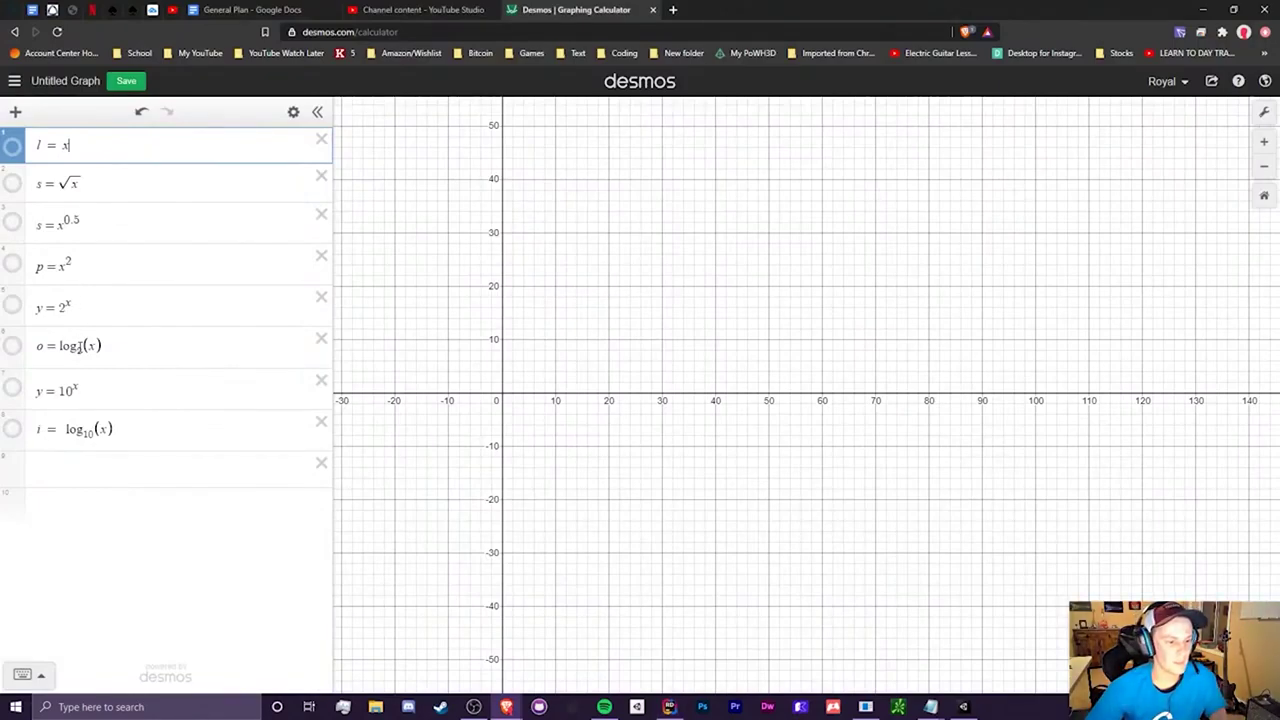
click(78, 347)
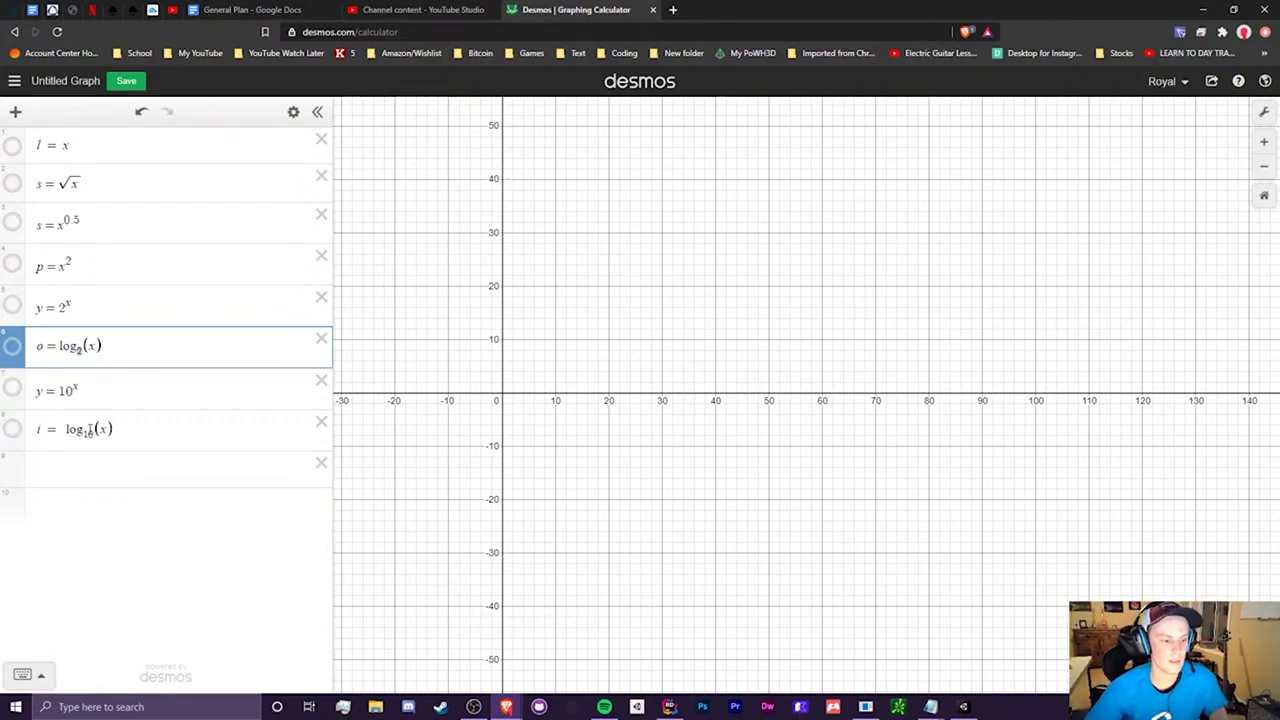
drag(92, 432, 84, 431)
key(alt+Tab)
click(717, 508)
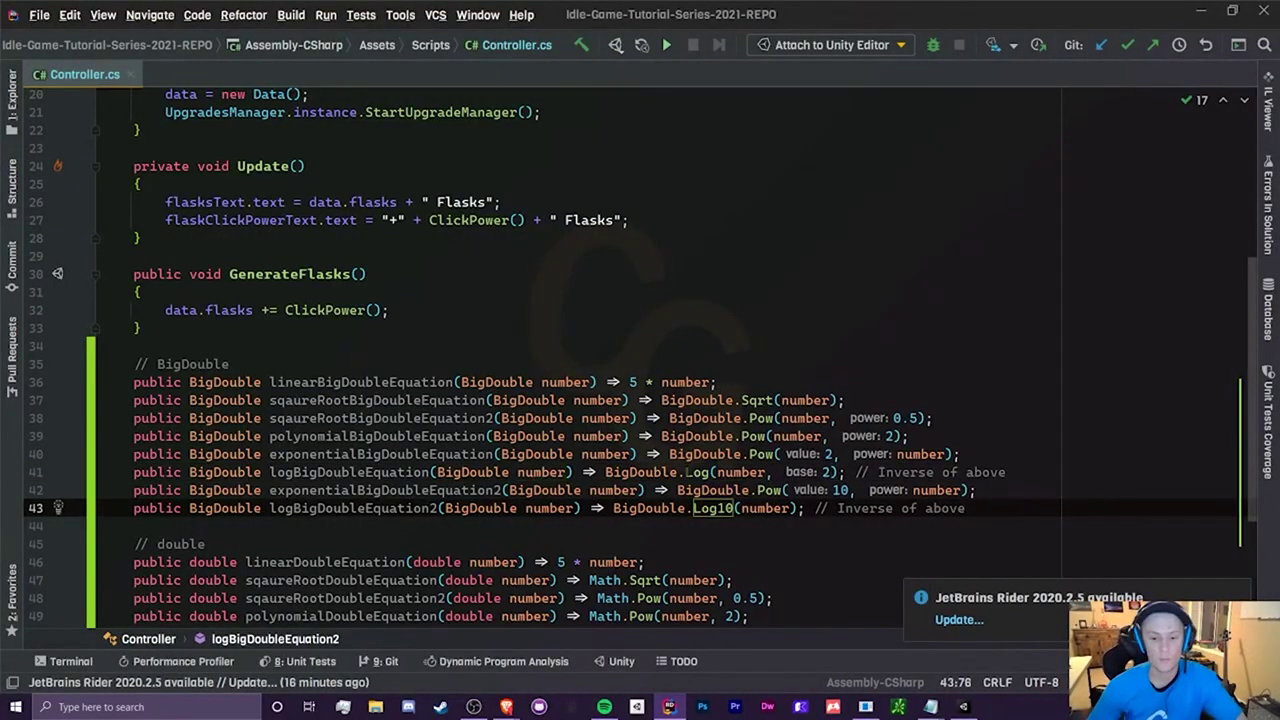
Try replacing Log(number, 2) with Log2(number) in logBigDoubleEquation, and undo the replacement.
drag(687, 472, 839, 473)
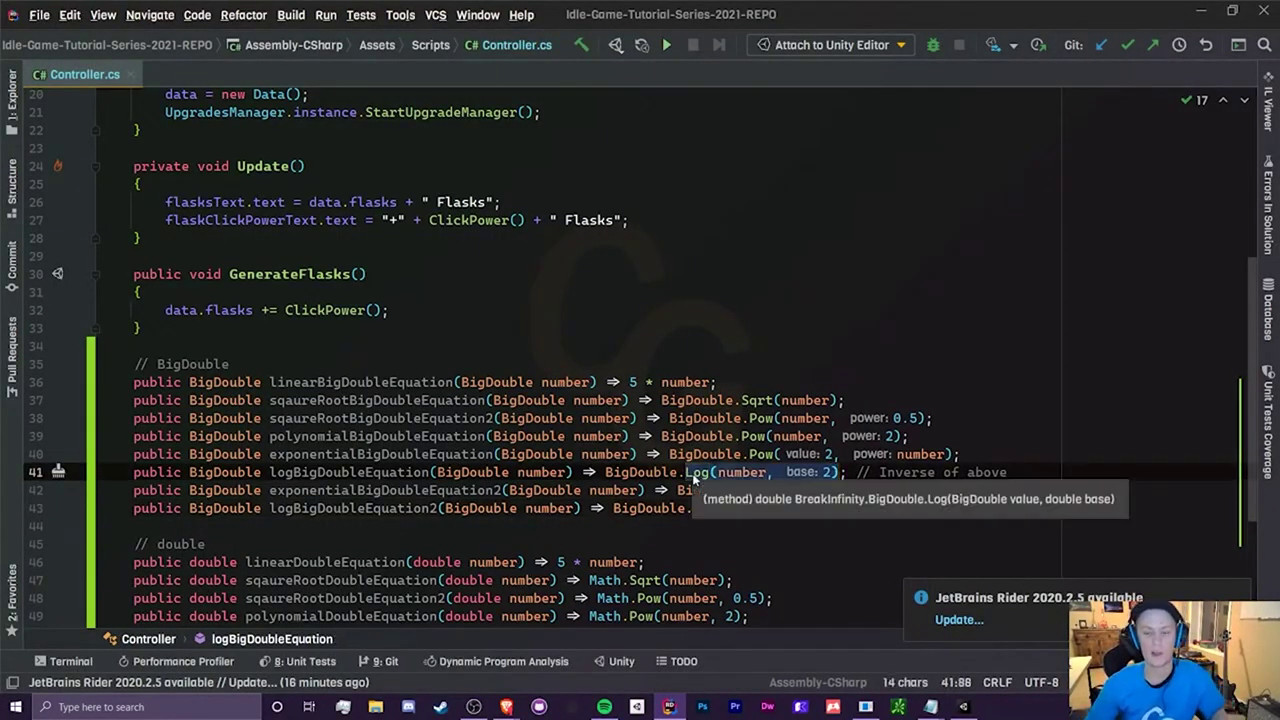
text(Log2)
key(Return)
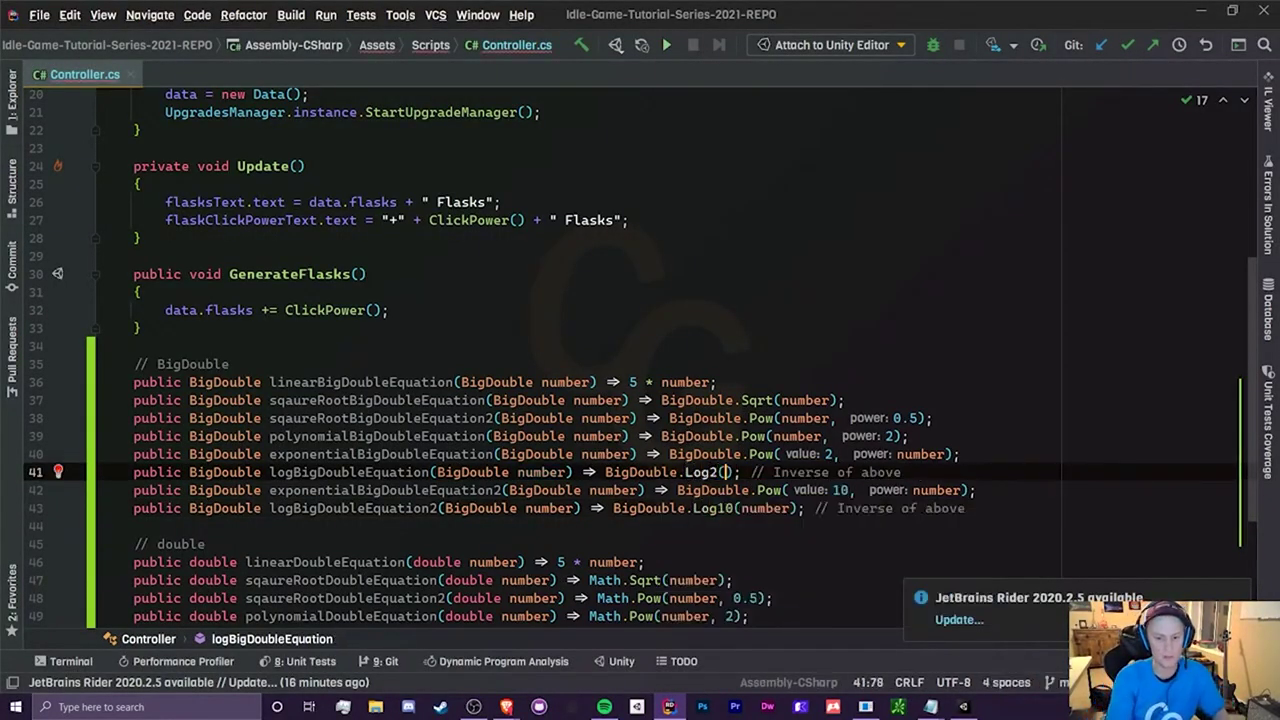
text(number)
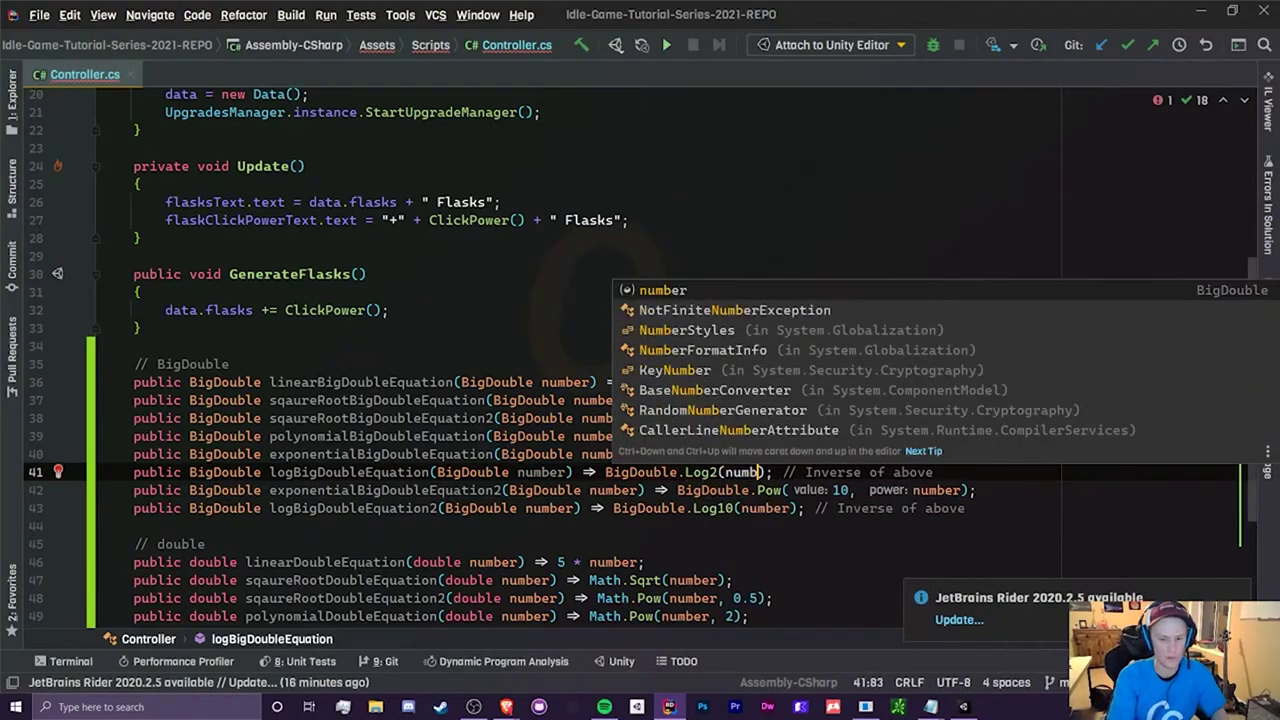
key(ctrl+z)
key(ctrl+z)
key(ctrl+z)
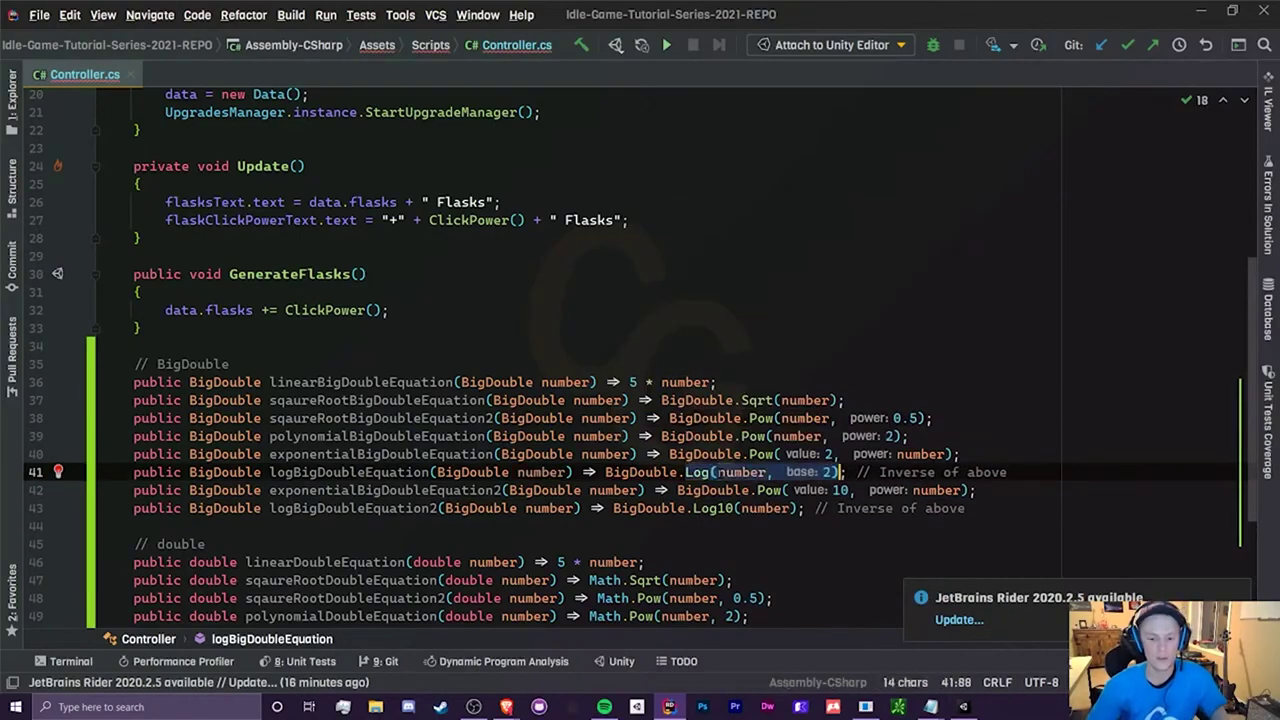
Set the base argument of the Log call in logBigDoubleEquation to 2.5.
key(Left)
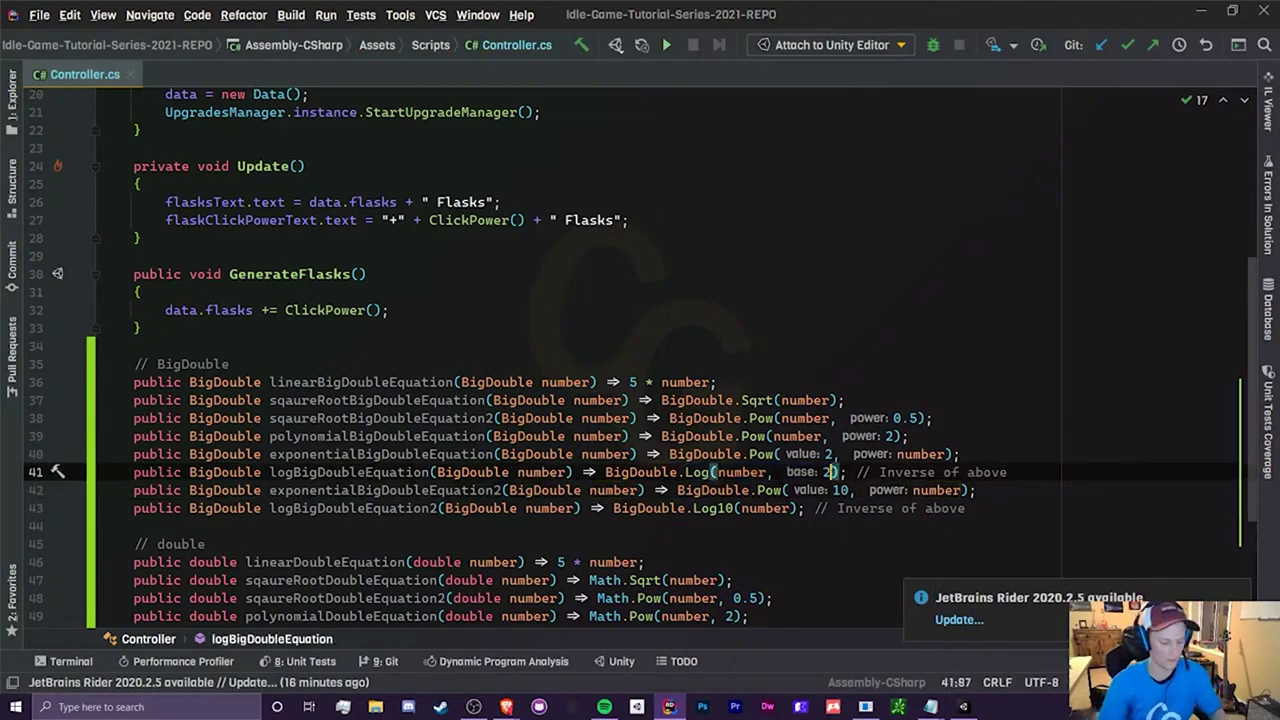
text(.5)
click(653, 472)
Try Log10 as the method name in logBigDoubleEquation with the 2.5 argument kept, and remove the 10 again.
drag(686, 472, 703, 472)
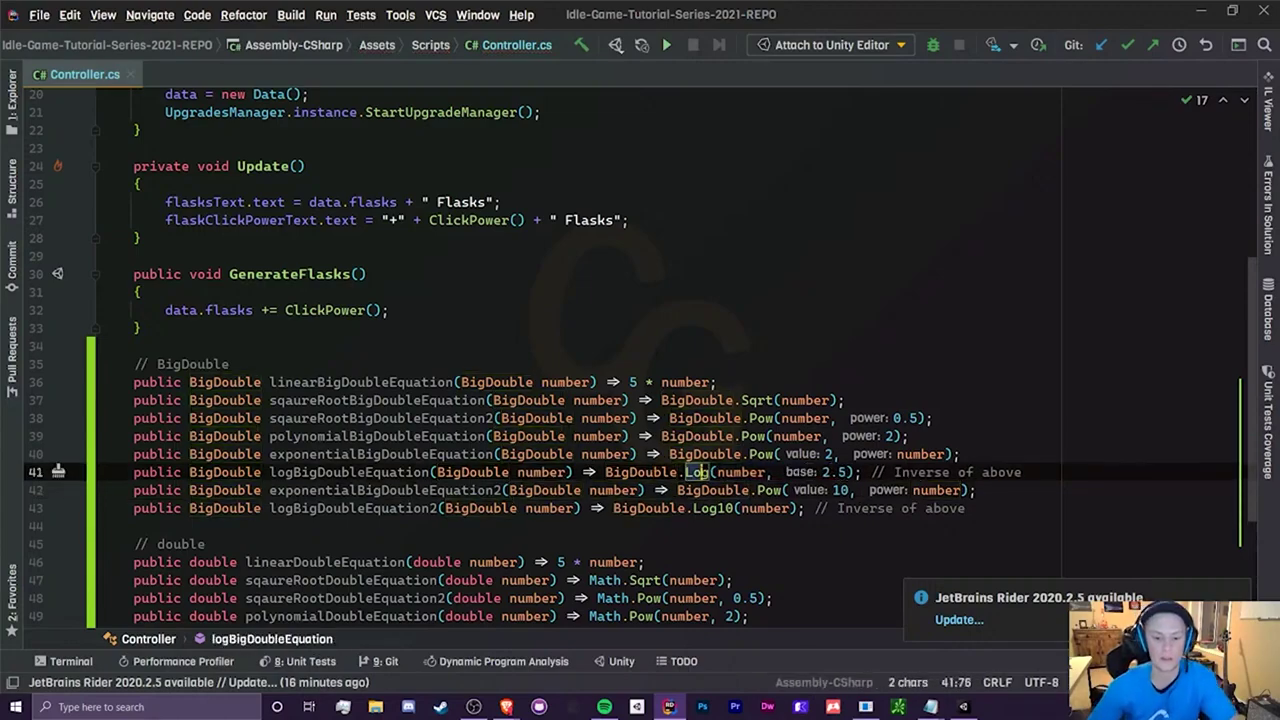
click(710, 472)
text(10)
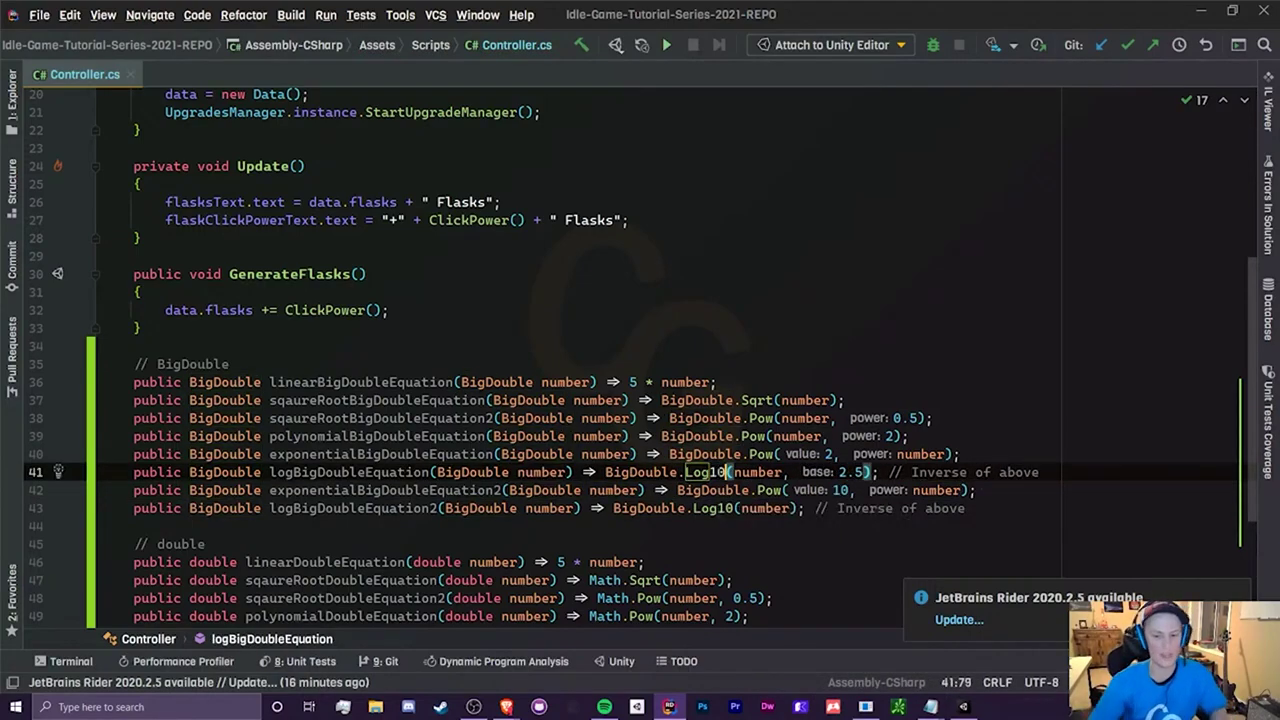
click(758, 472)
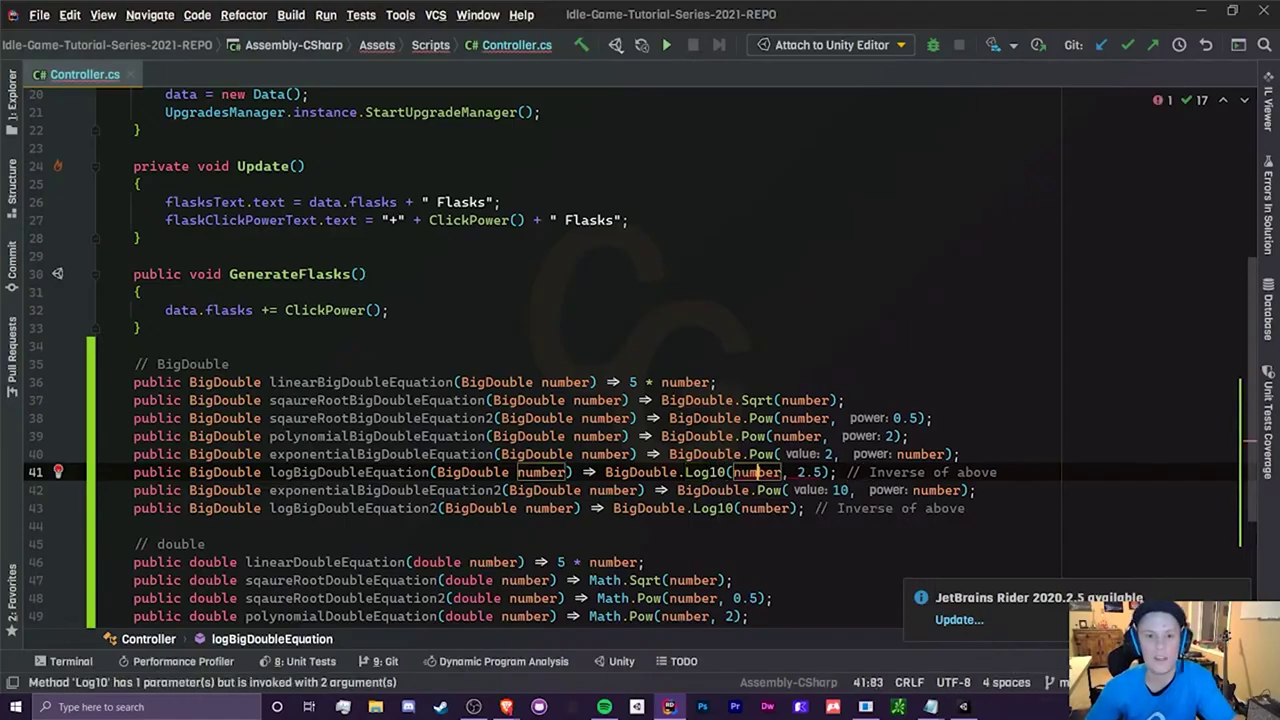
click(726, 472)
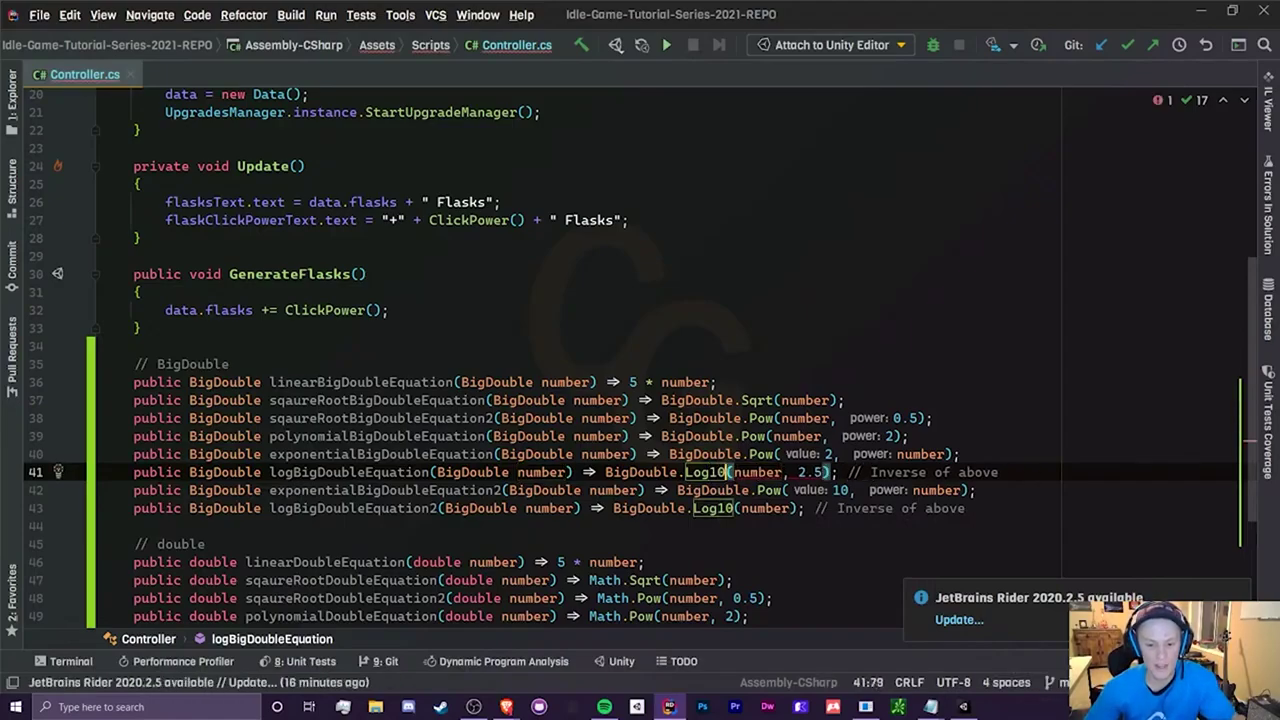
key(BackSpace)
key(BackSpace)
Try a base of 10 in logBigDoubleEquation, compare it with BigDouble.Log10(number) in logBigDoubleEquation2, and undo the base change.
double_click(836, 472)
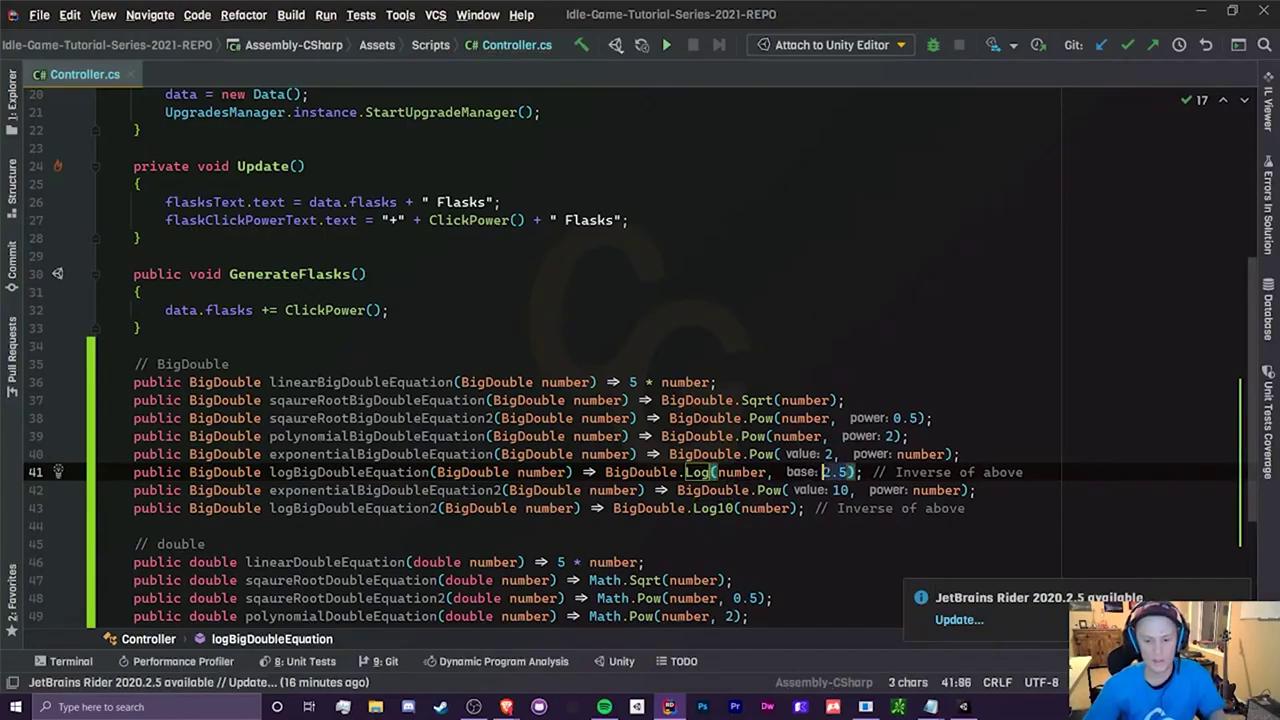
text(10)
click(838, 436)
drag(852, 472, 814, 509)
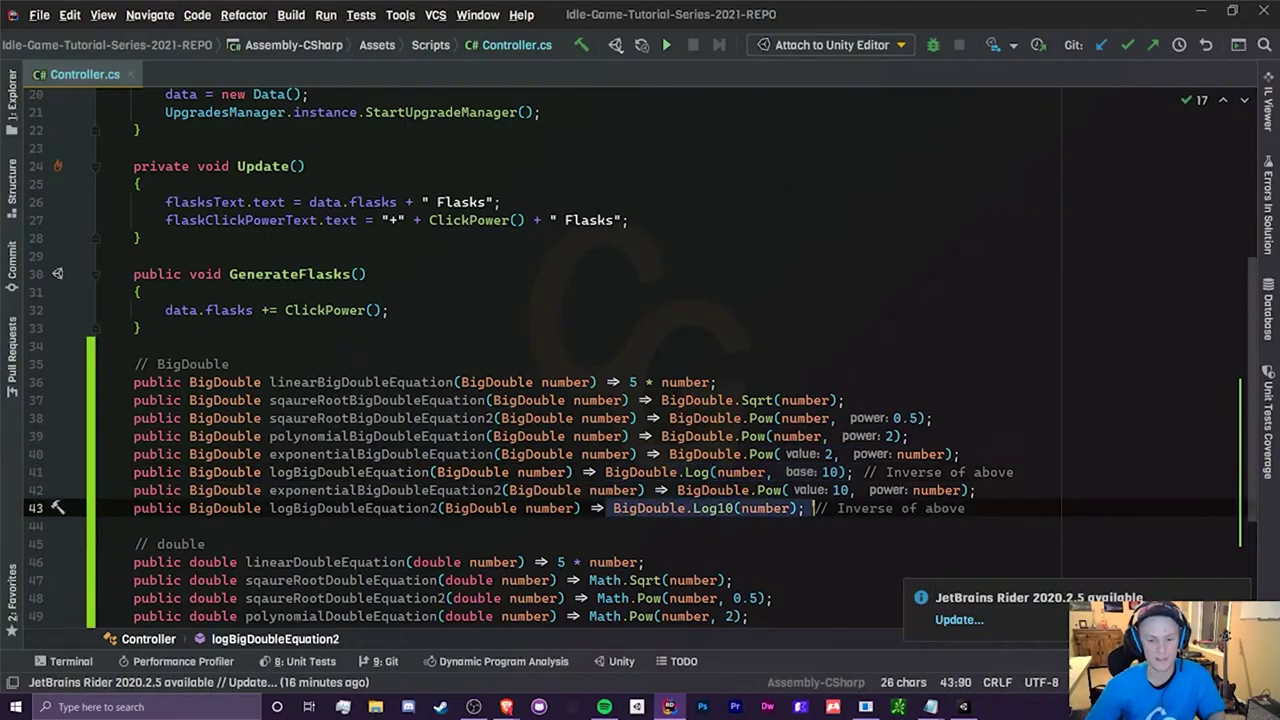
click(826, 472)
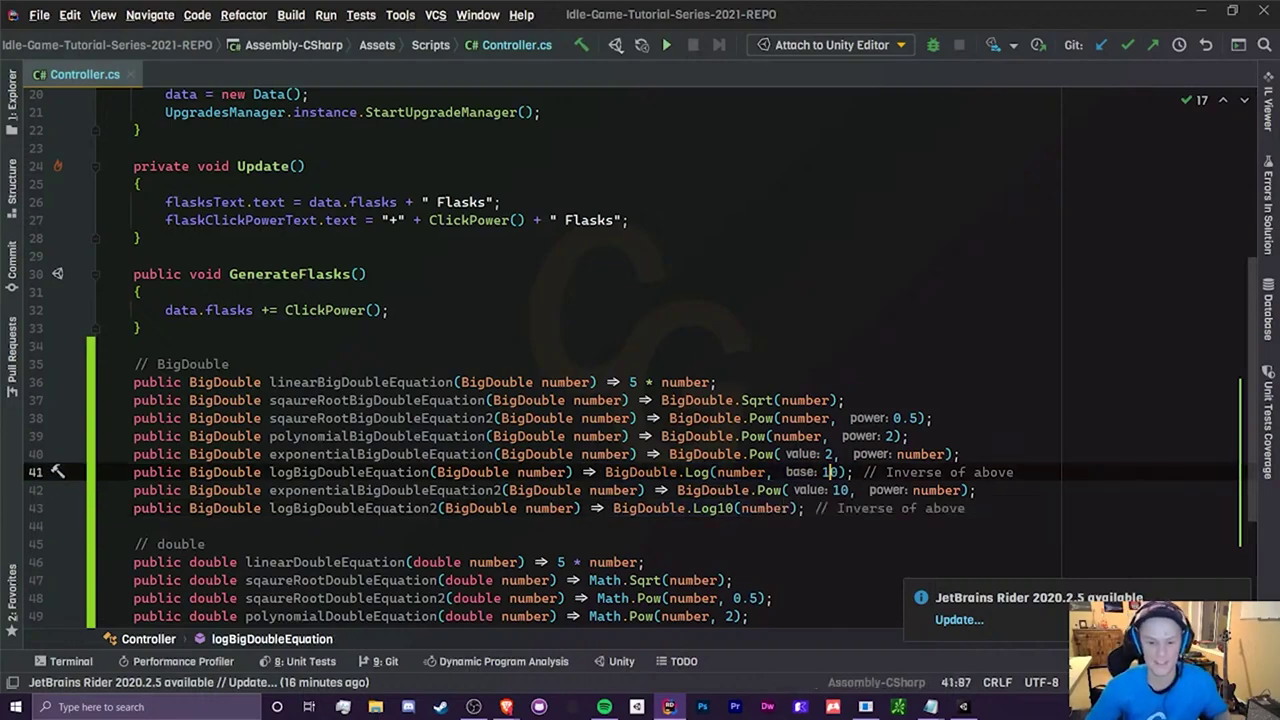
key(ctrl+z)
key(ctrl+z)
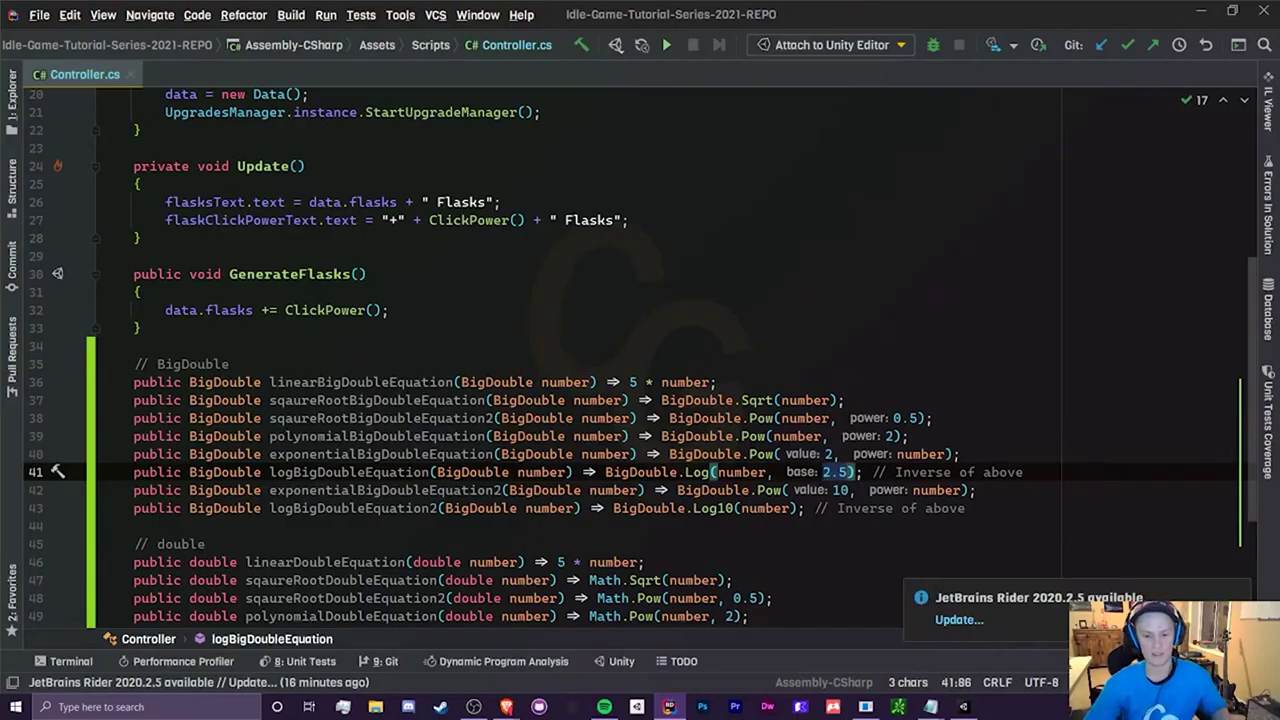
Examine exponentialBigDoubleEquation2 and logBigDoubleEquation2, highlighting their returned expressions BigDouble.Pow(10, number) and BigDouble.Log10(number).
drag(805, 508, 620, 508)
click(712, 472)
click(813, 418)
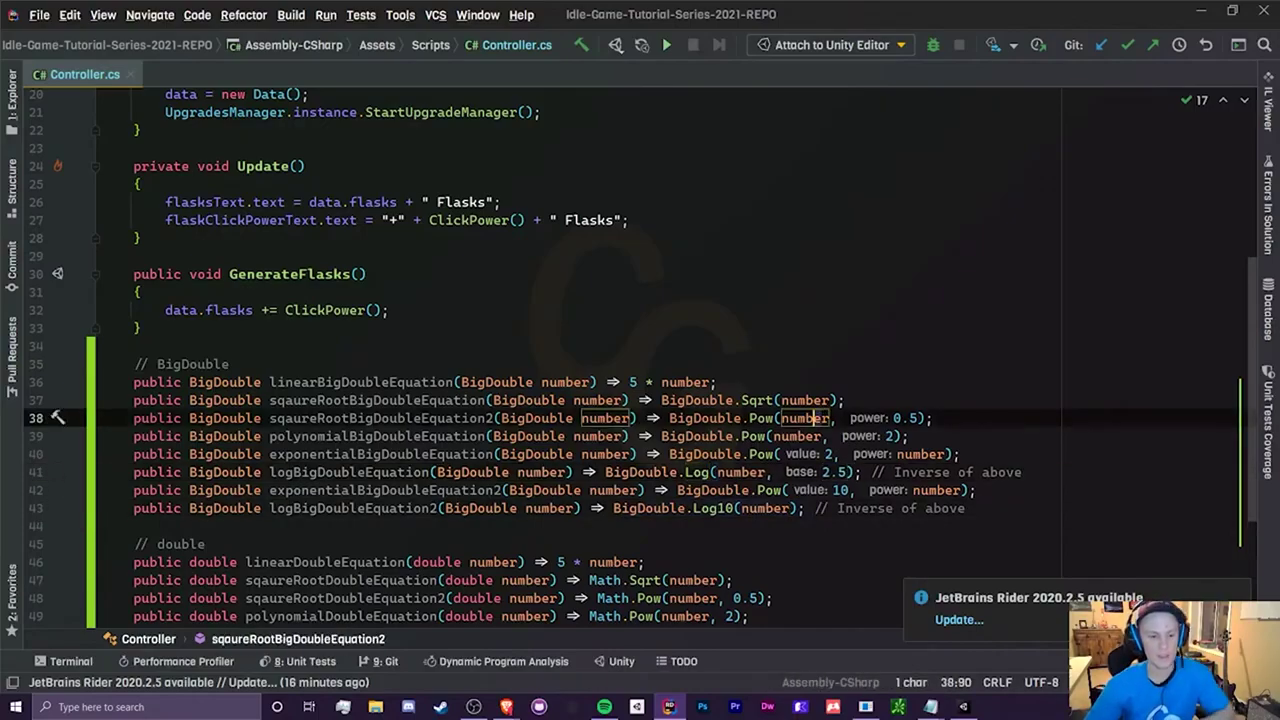
drag(270, 490, 478, 490)
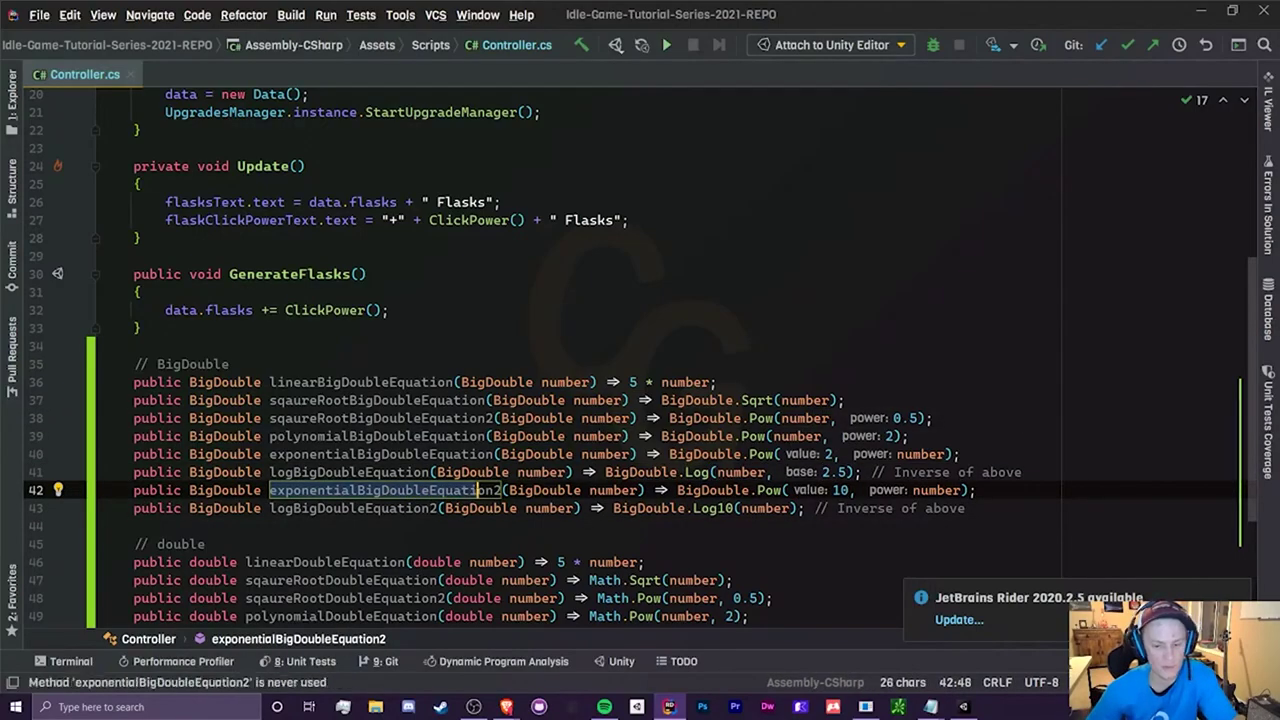
click(790, 490)
key(ctrl+z)
key(ctrl+z)
key(ctrl+z)
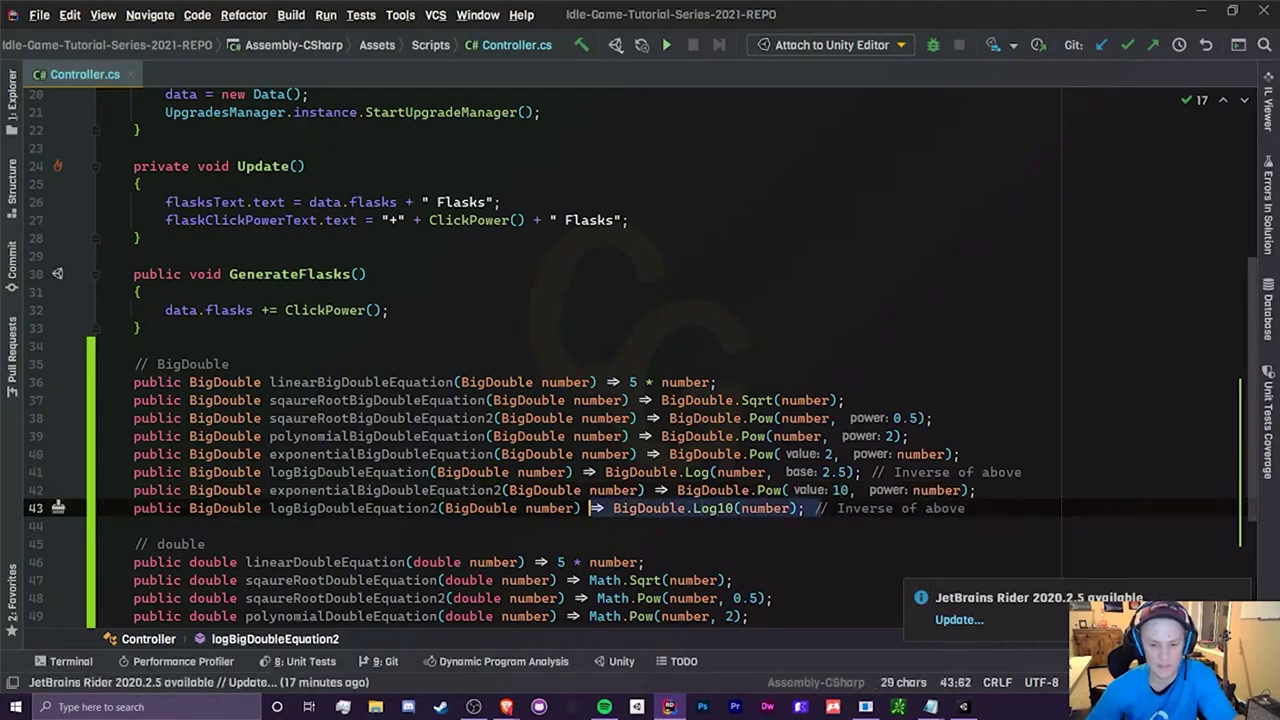
key(ctrl+z)
key(ctrl+z)
key(ctrl+z)
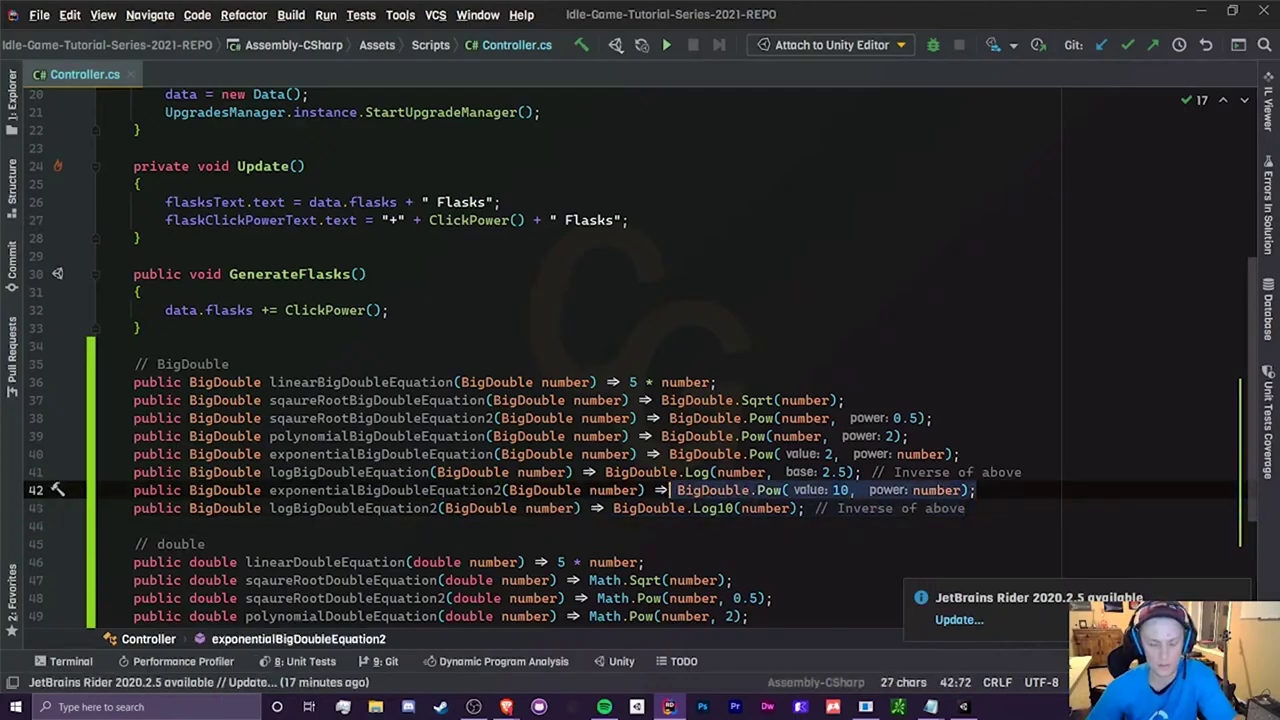
Highlight the eight BigDouble equation methods and compare their return type with that of linearDoubleEquation in the double block.
drag(118, 382, 970, 508)
scroll(800, 456, down, 4)
click(646, 347)
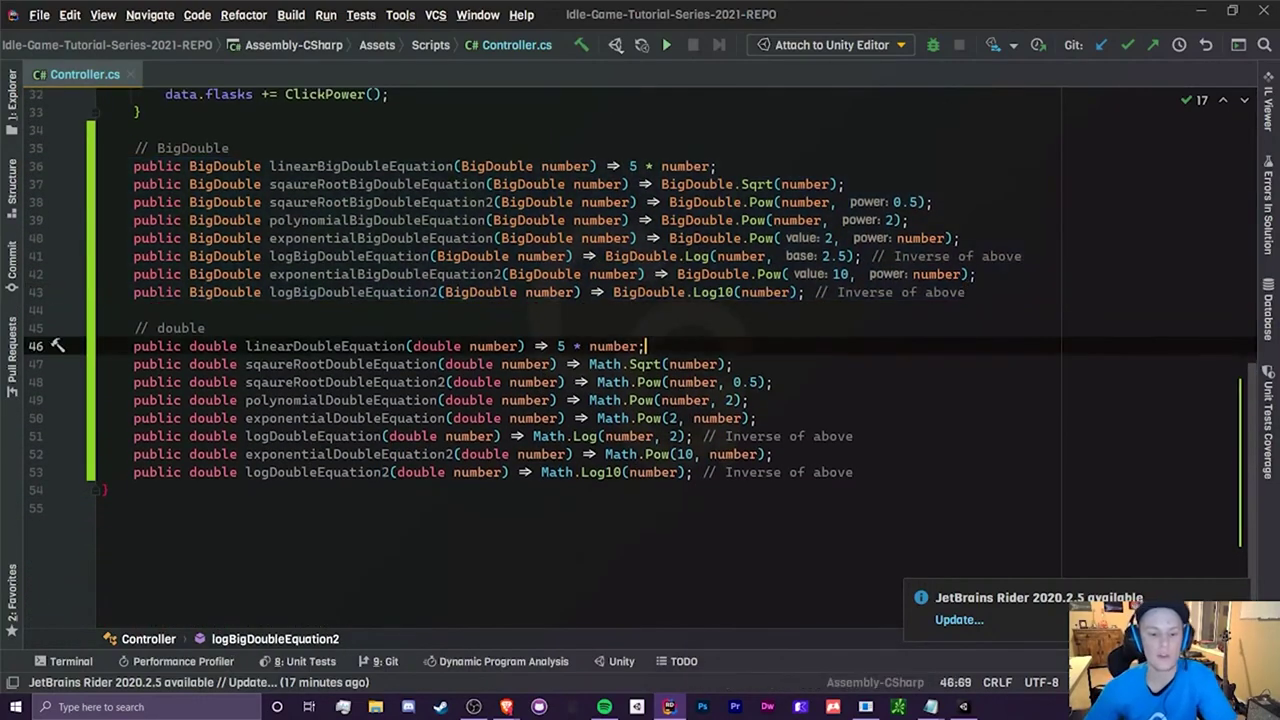
click(222, 167)
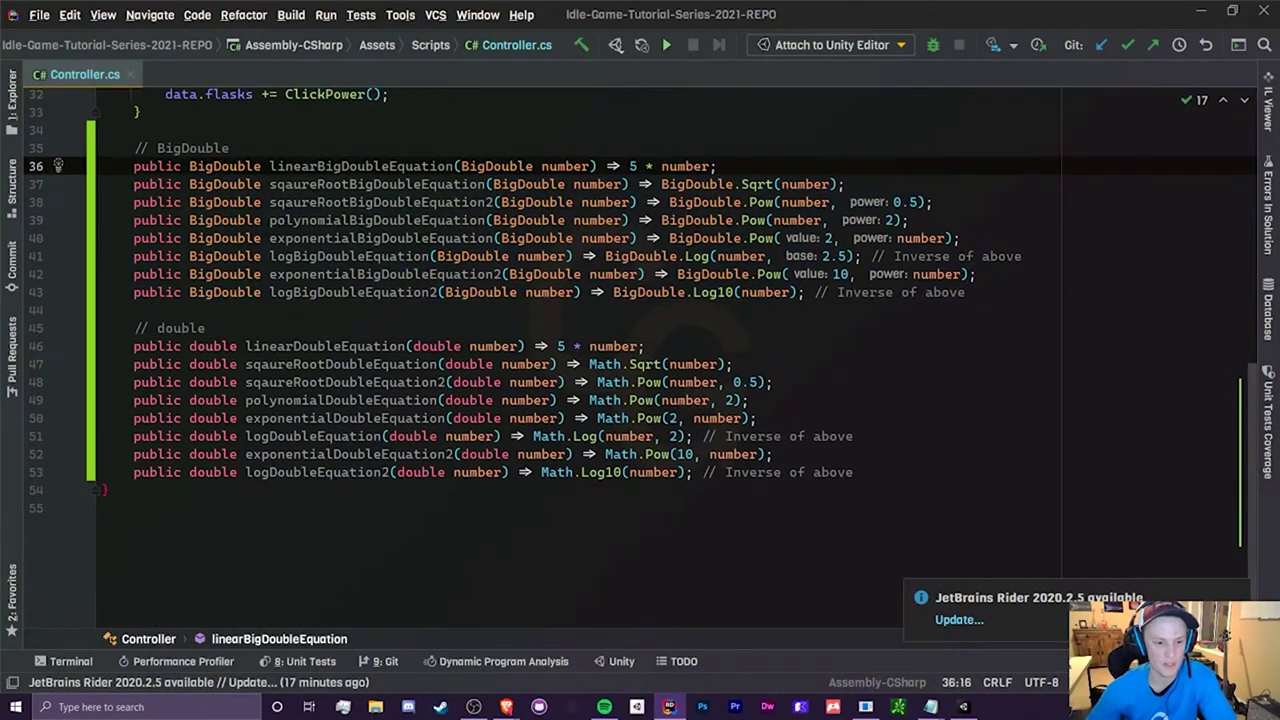
click(211, 346)
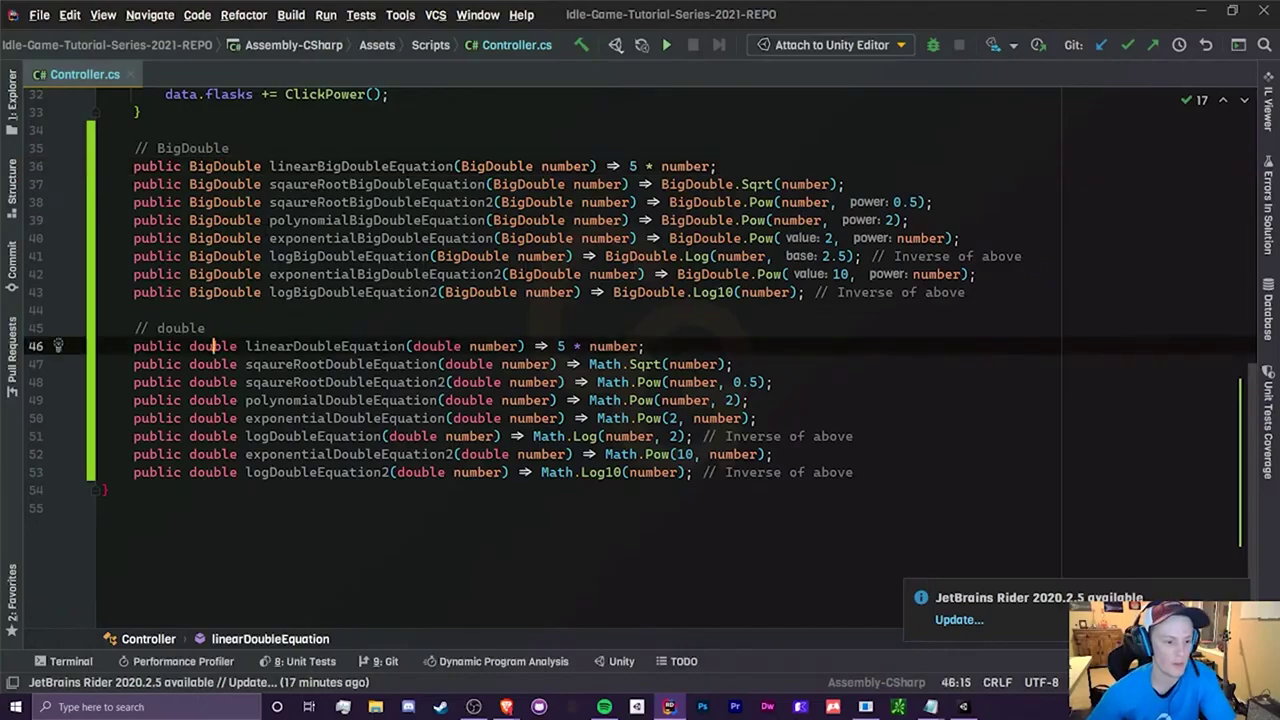
Highlight the double and BigDouble method blocks and compare the Math prefix in sqaureRootDoubleEquation with the BigDouble prefix in exponentialBigDoubleEquation.
drag(134, 346, 856, 473)
drag(967, 293, 134, 167)
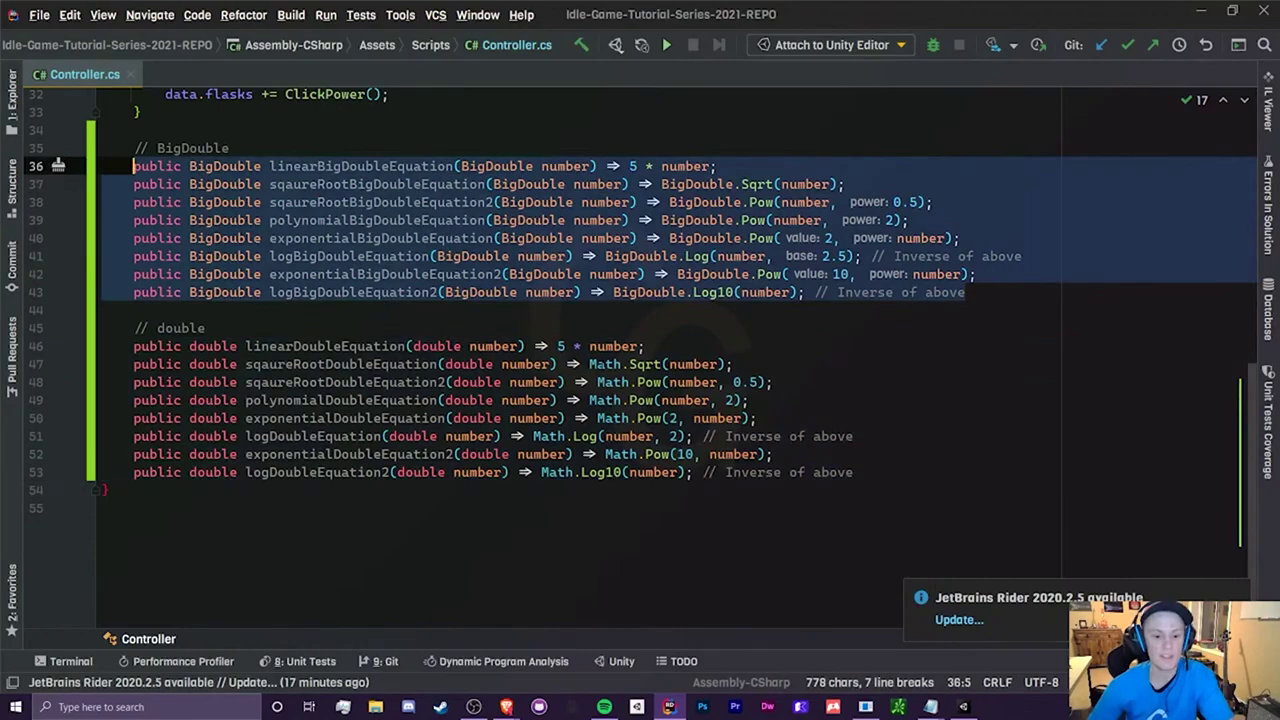
double_click(606, 365)
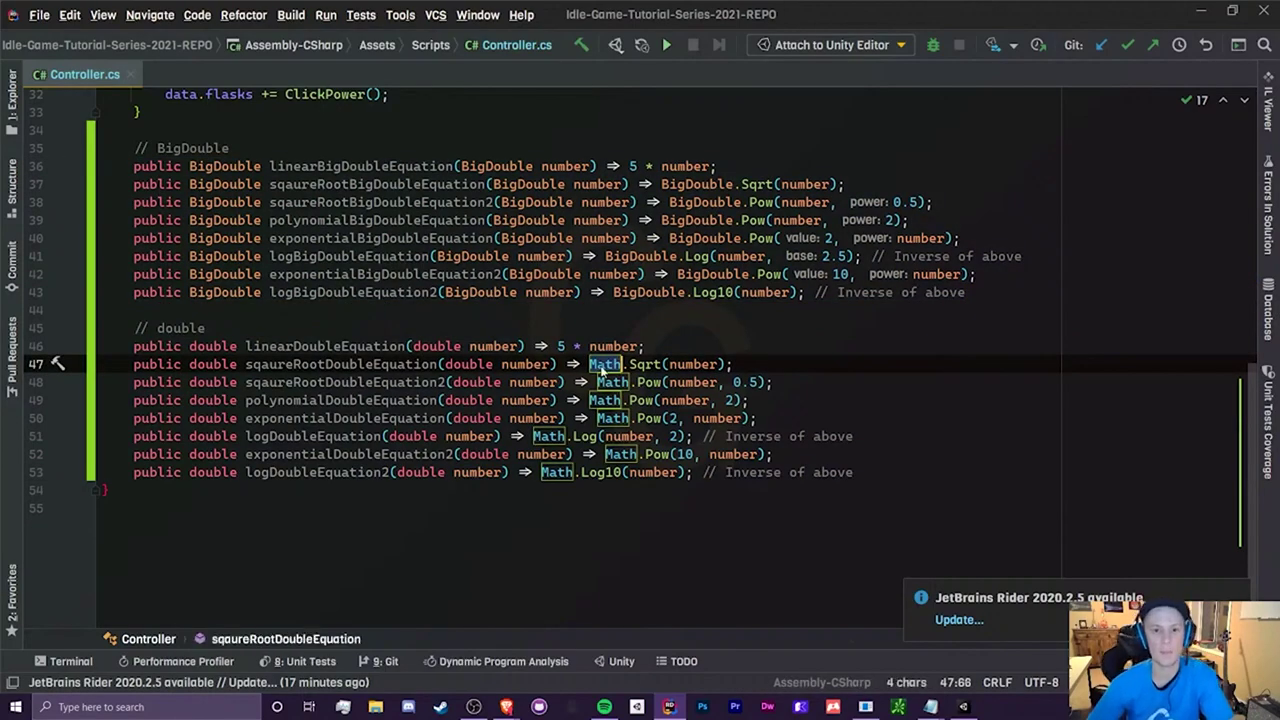
double_click(689, 240)
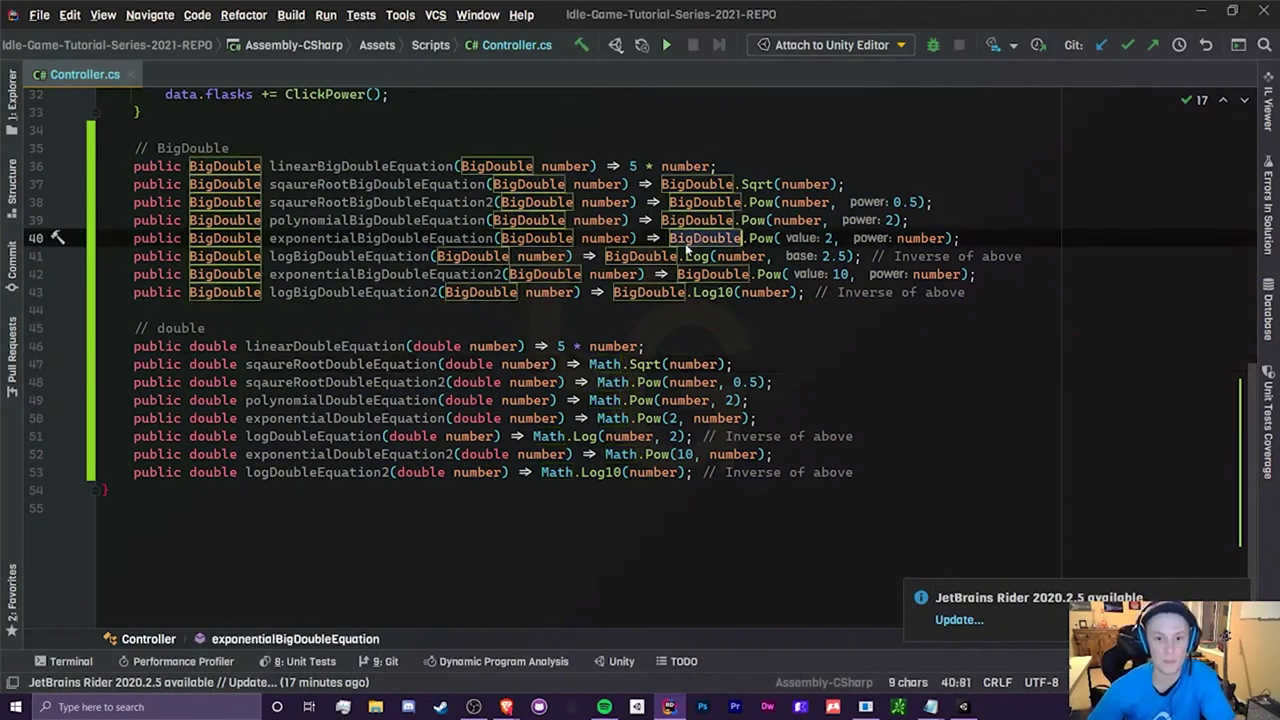
click(606, 347)
double_click(606, 365)
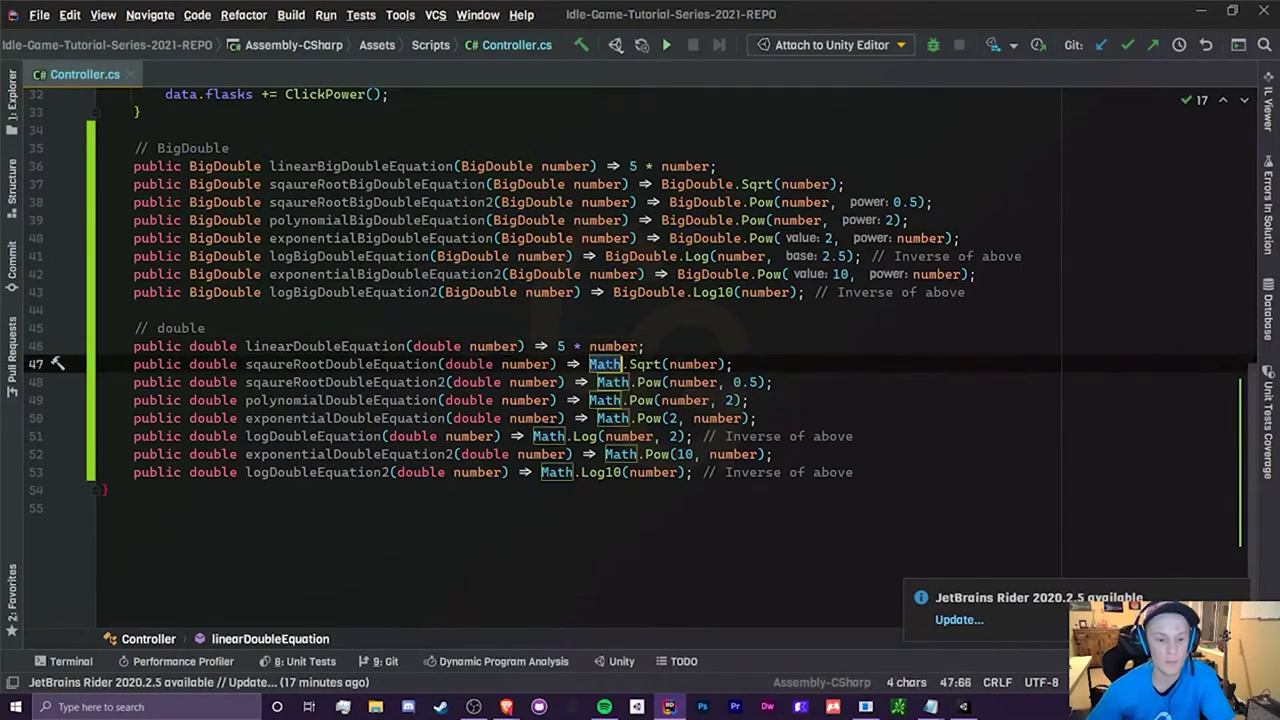
double_click(696, 239)
double_click(695, 238)
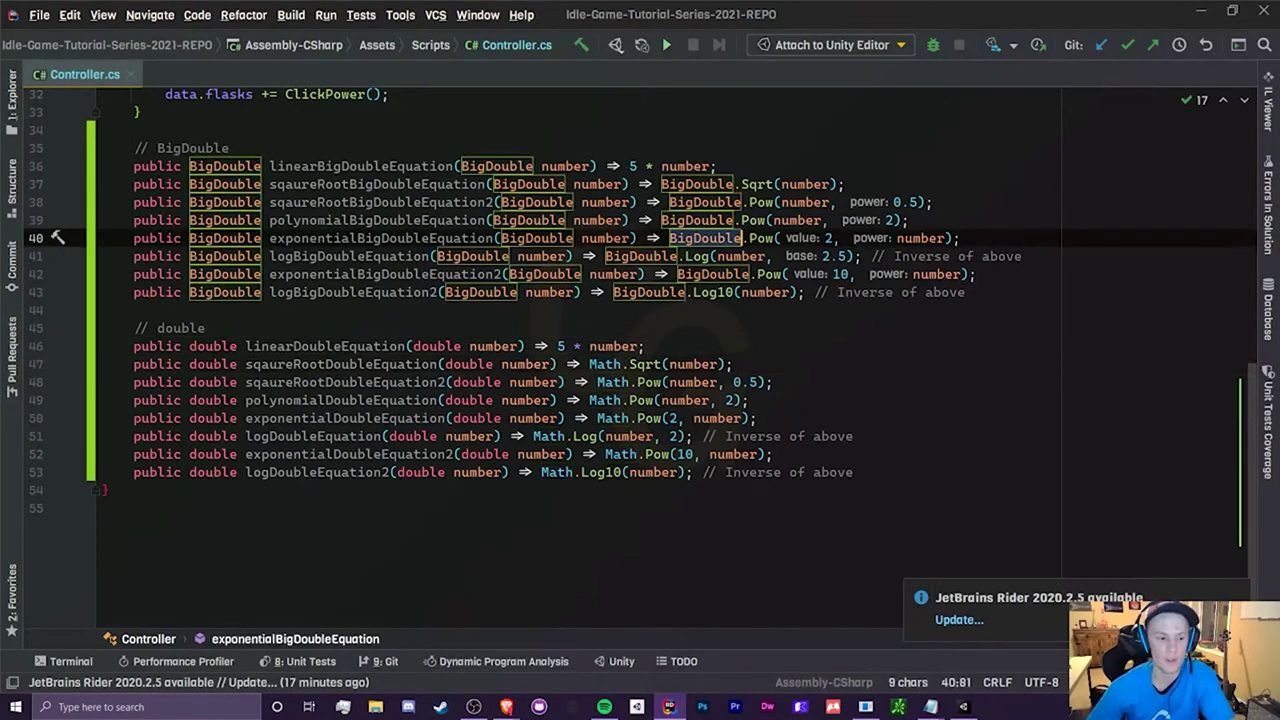
Compare the double return type and Math call of sqaureRootDoubleEquation with the BigDouble return type of exponentialBigDoubleEquation.
double_click(214, 365)
click(564, 346)
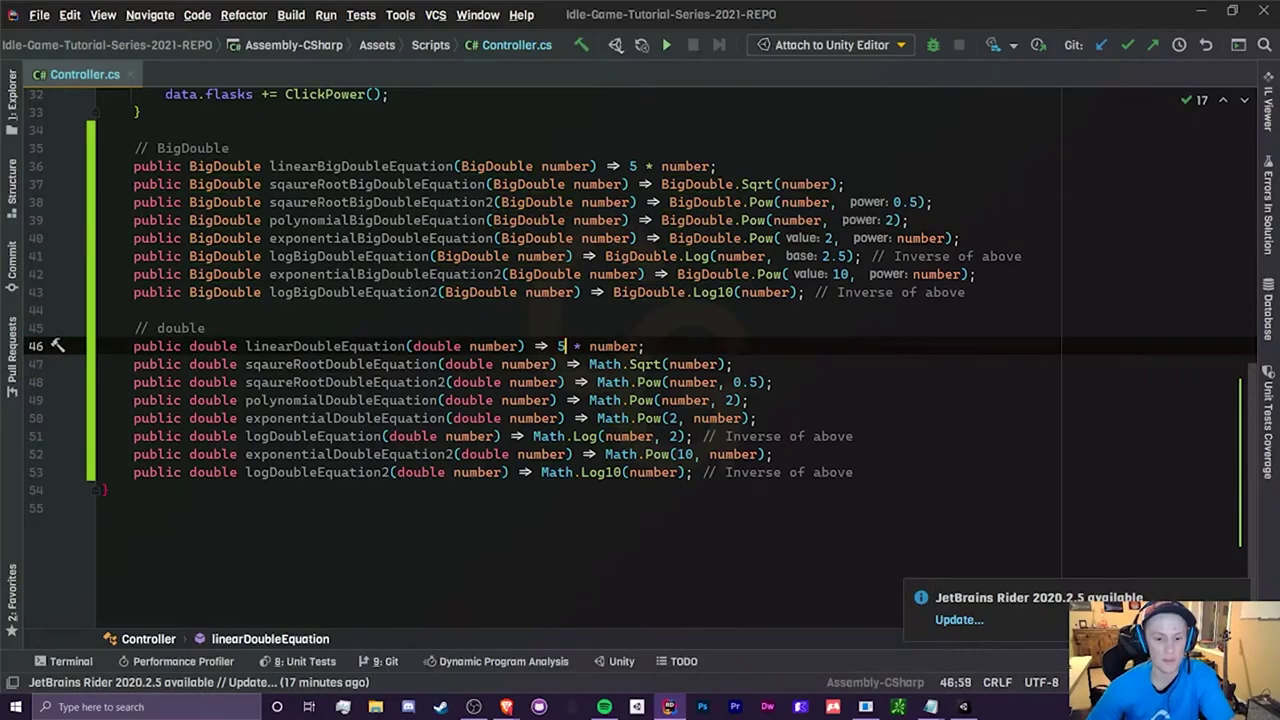
double_click(604, 364)
double_click(230, 238)
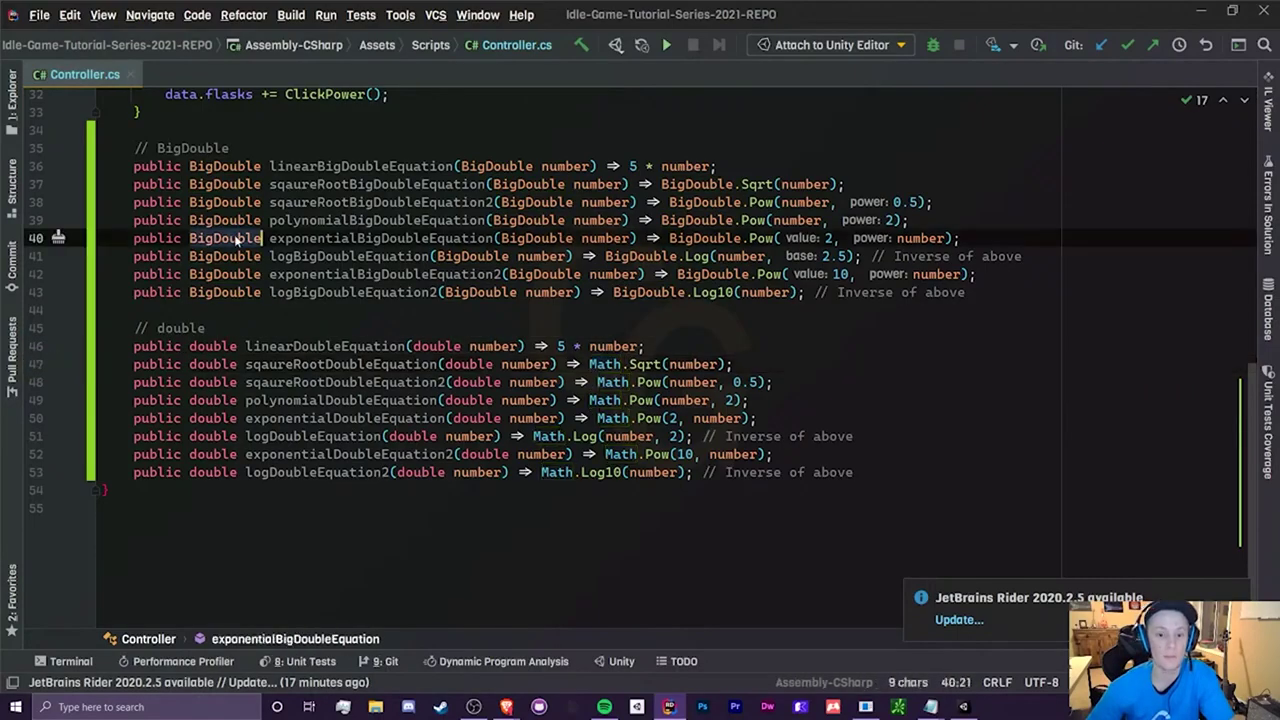
Highlight the eight double equation methods, clear the selection, and switch to the Unity editor.
click(776, 382)
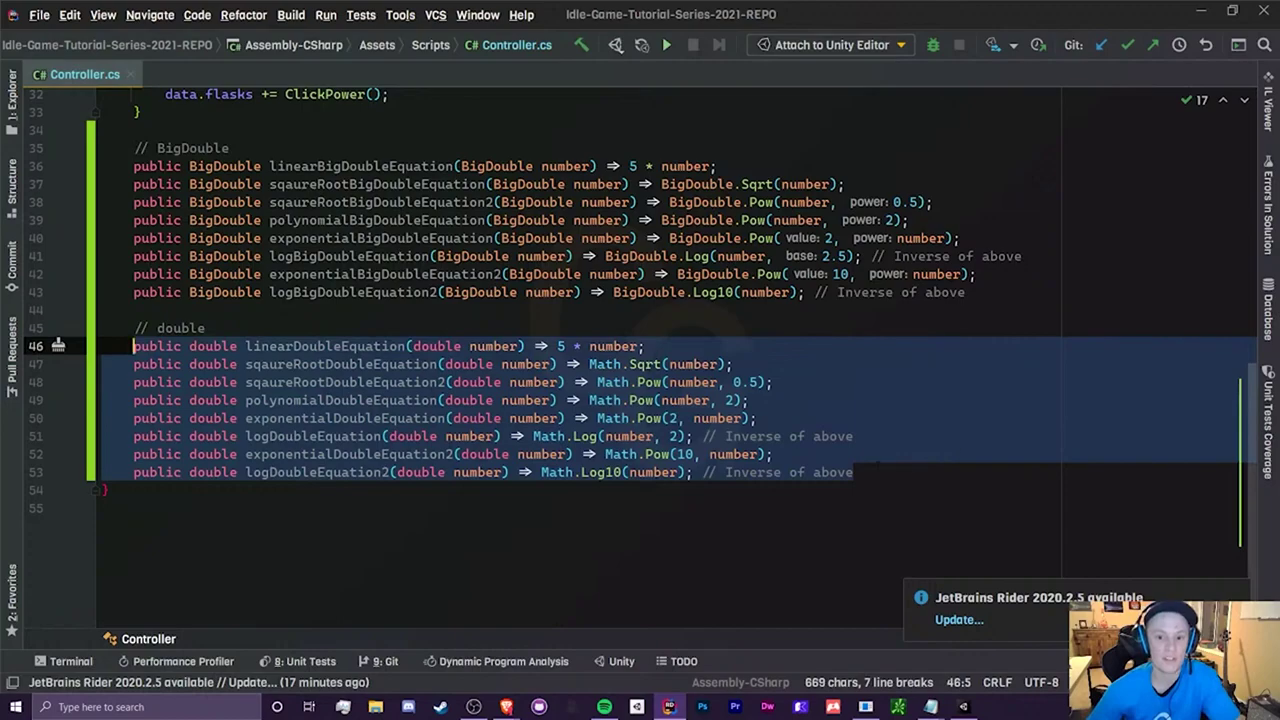
click(900, 472)
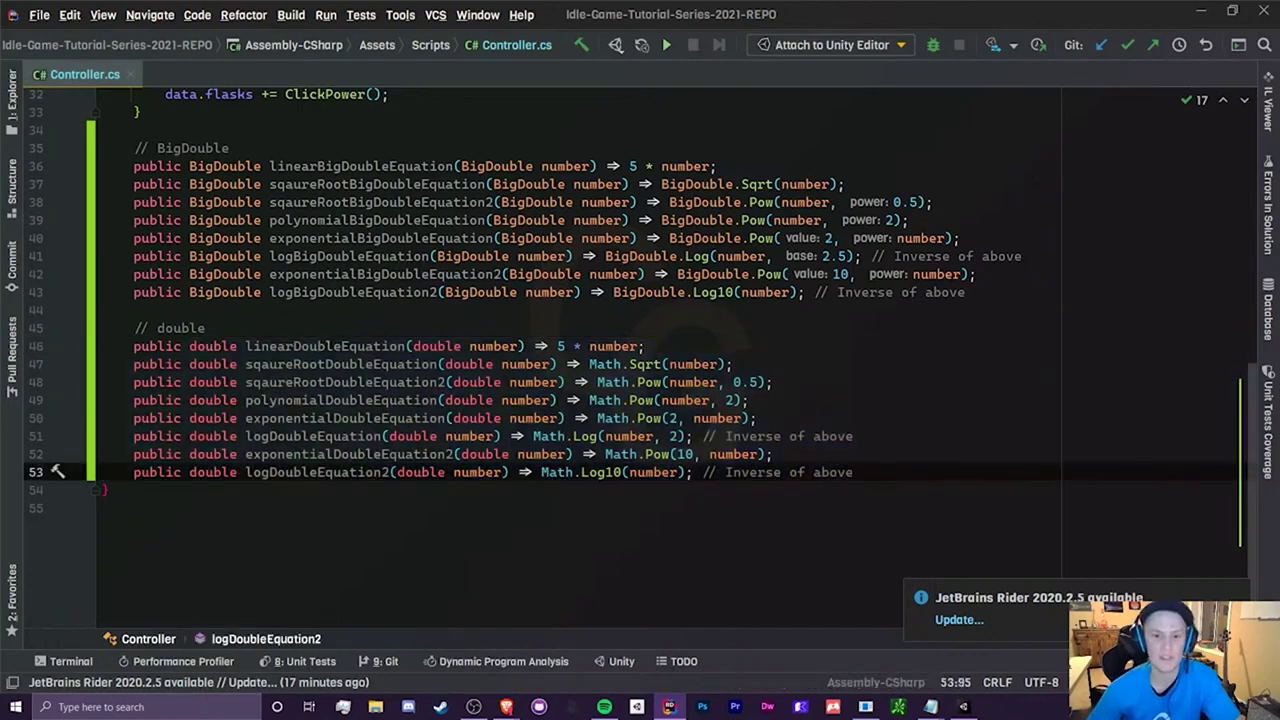
key(alt+Tab)
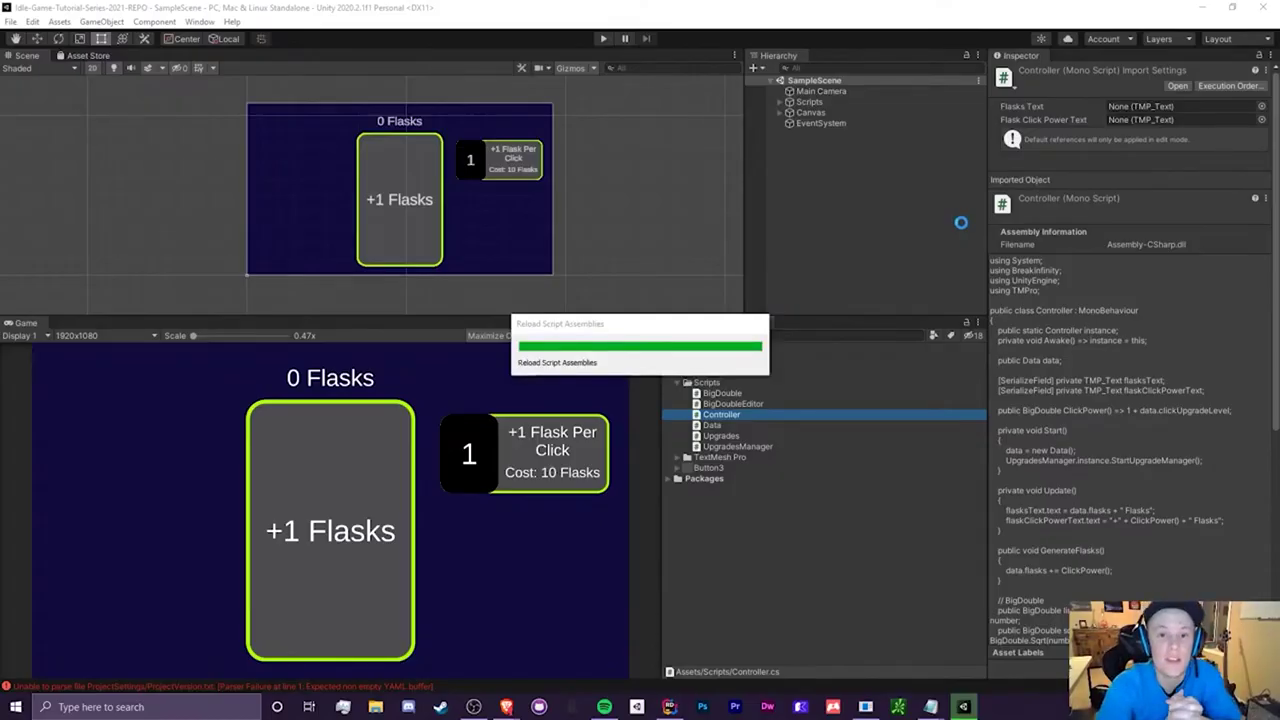